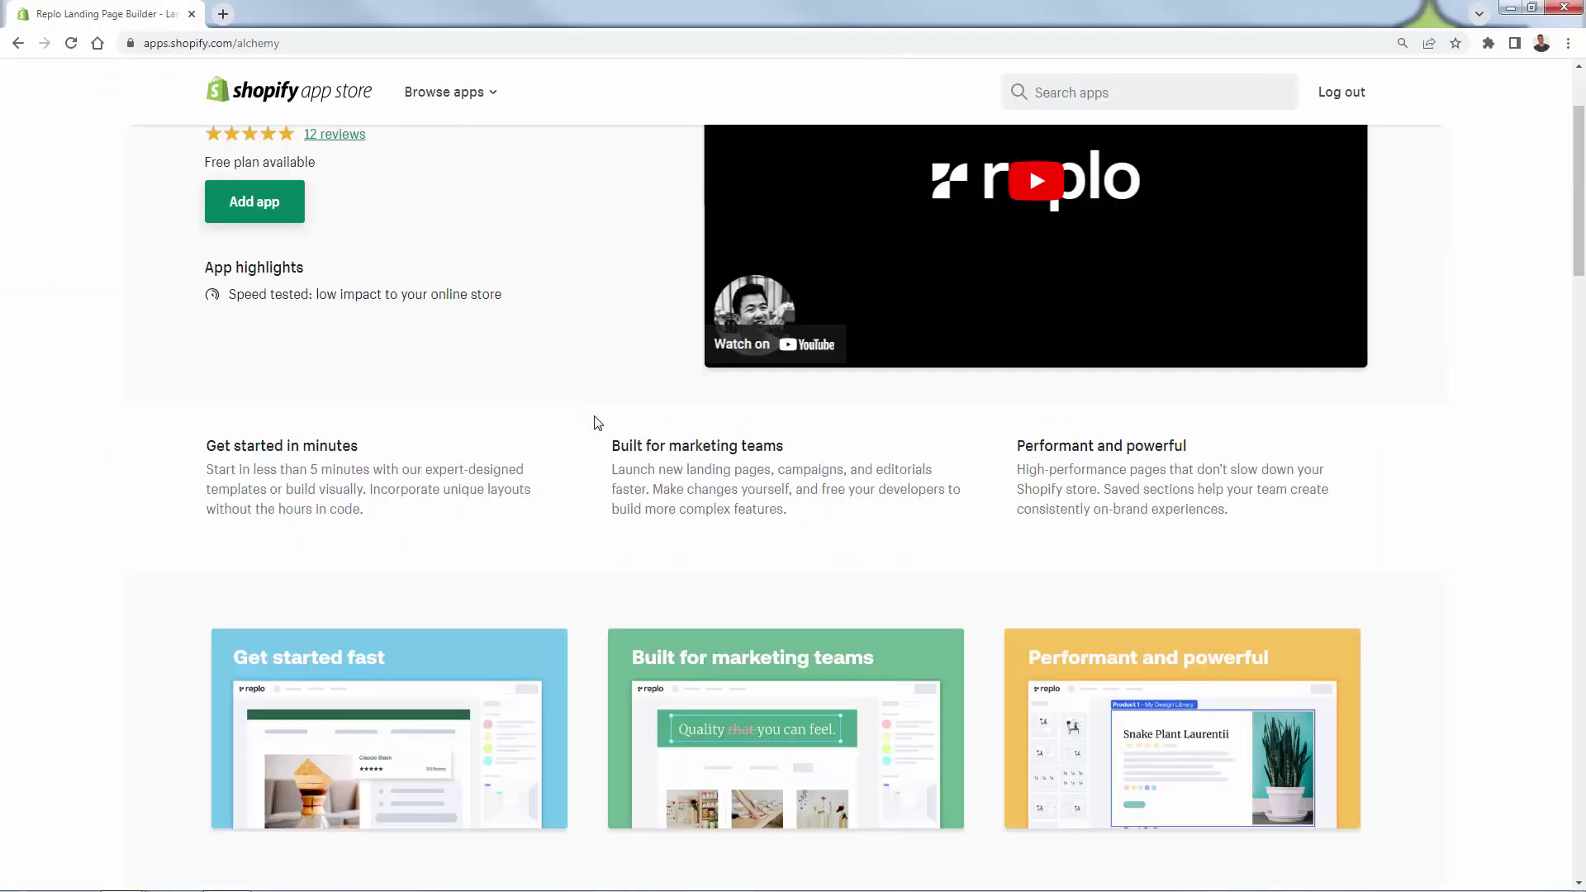
{"action": "scroll", "coordinate": [597, 422], "scroll_direction": "up", "scroll_amount": 2}
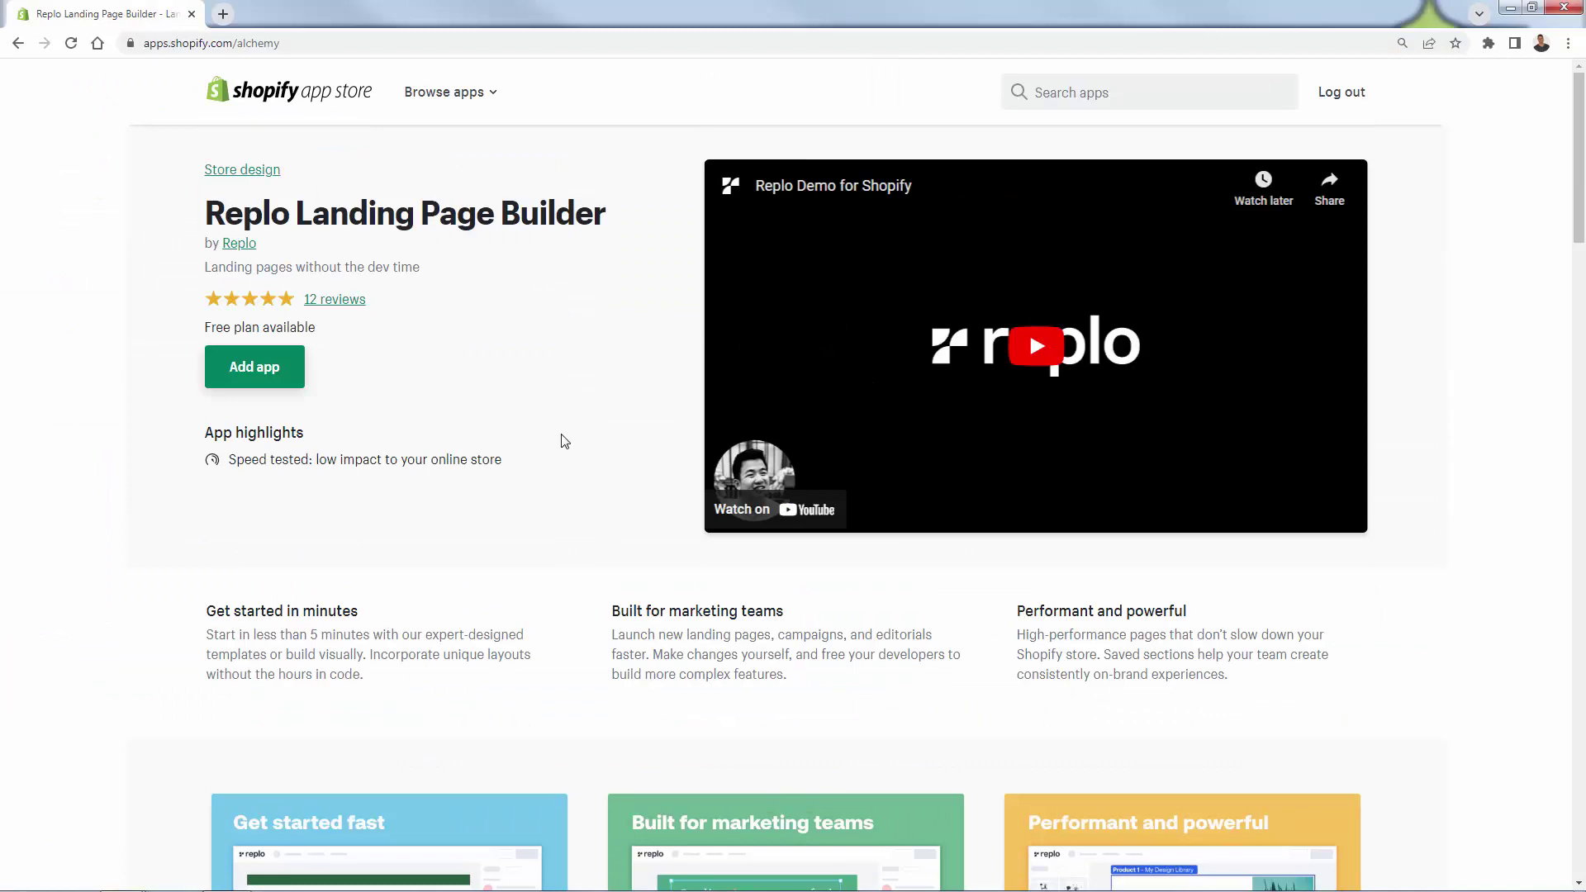
{"action": "scroll", "coordinate": [564, 442], "scroll_direction": "down", "scroll_amount": 2}
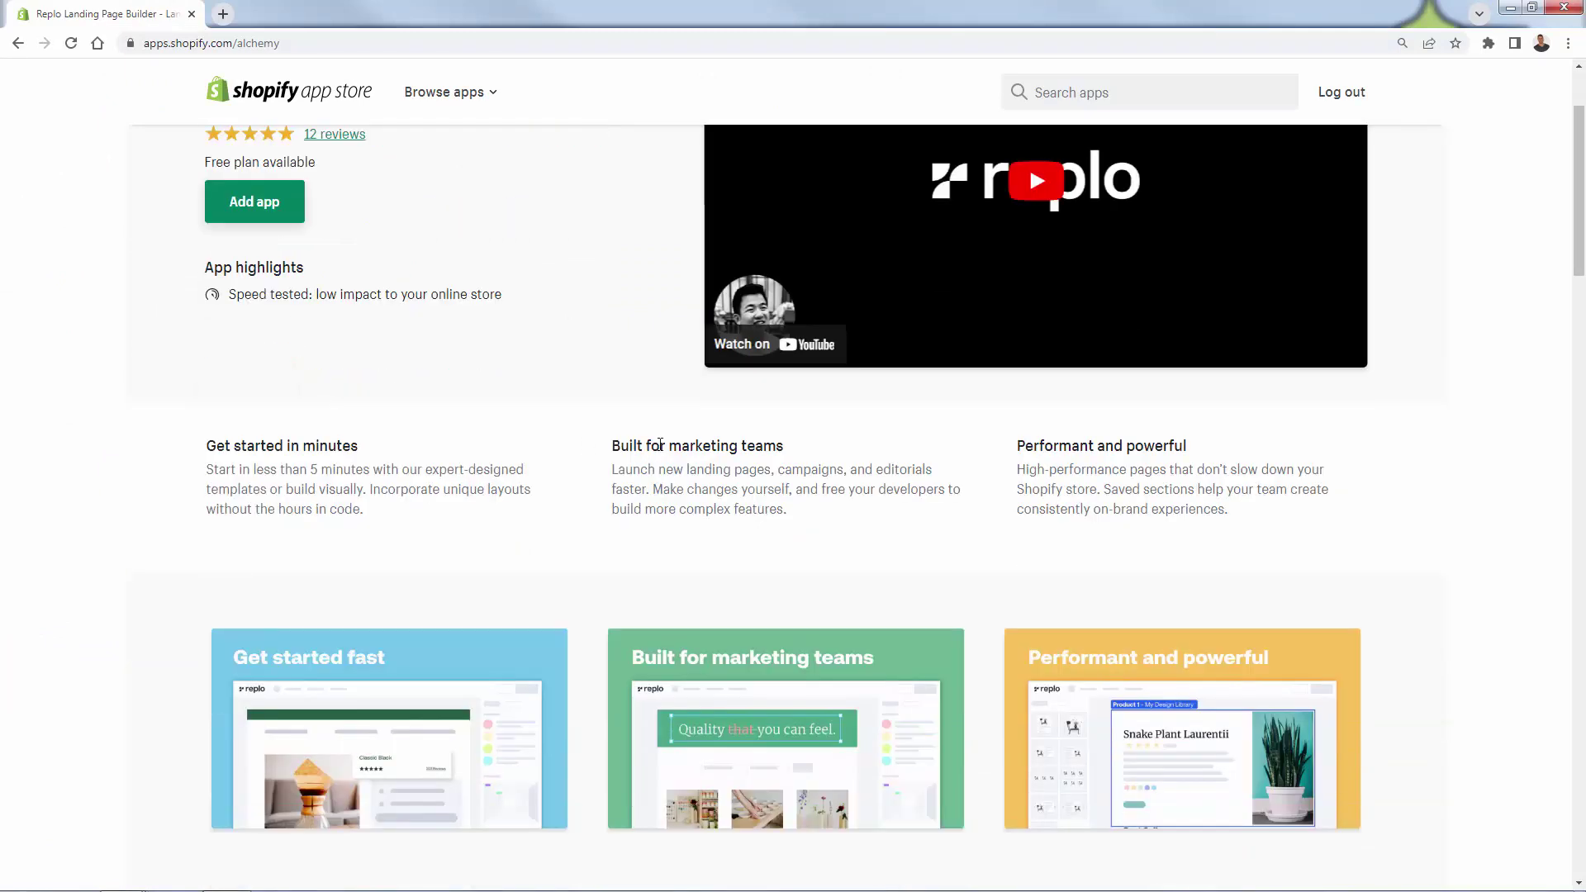
{"action": "triple_click", "coordinate": [662, 442]}
{"action": "left_click", "coordinate": [662, 443]}
{"action": "scroll", "coordinate": [676, 536], "scroll_direction": "up", "scroll_amount": 2}
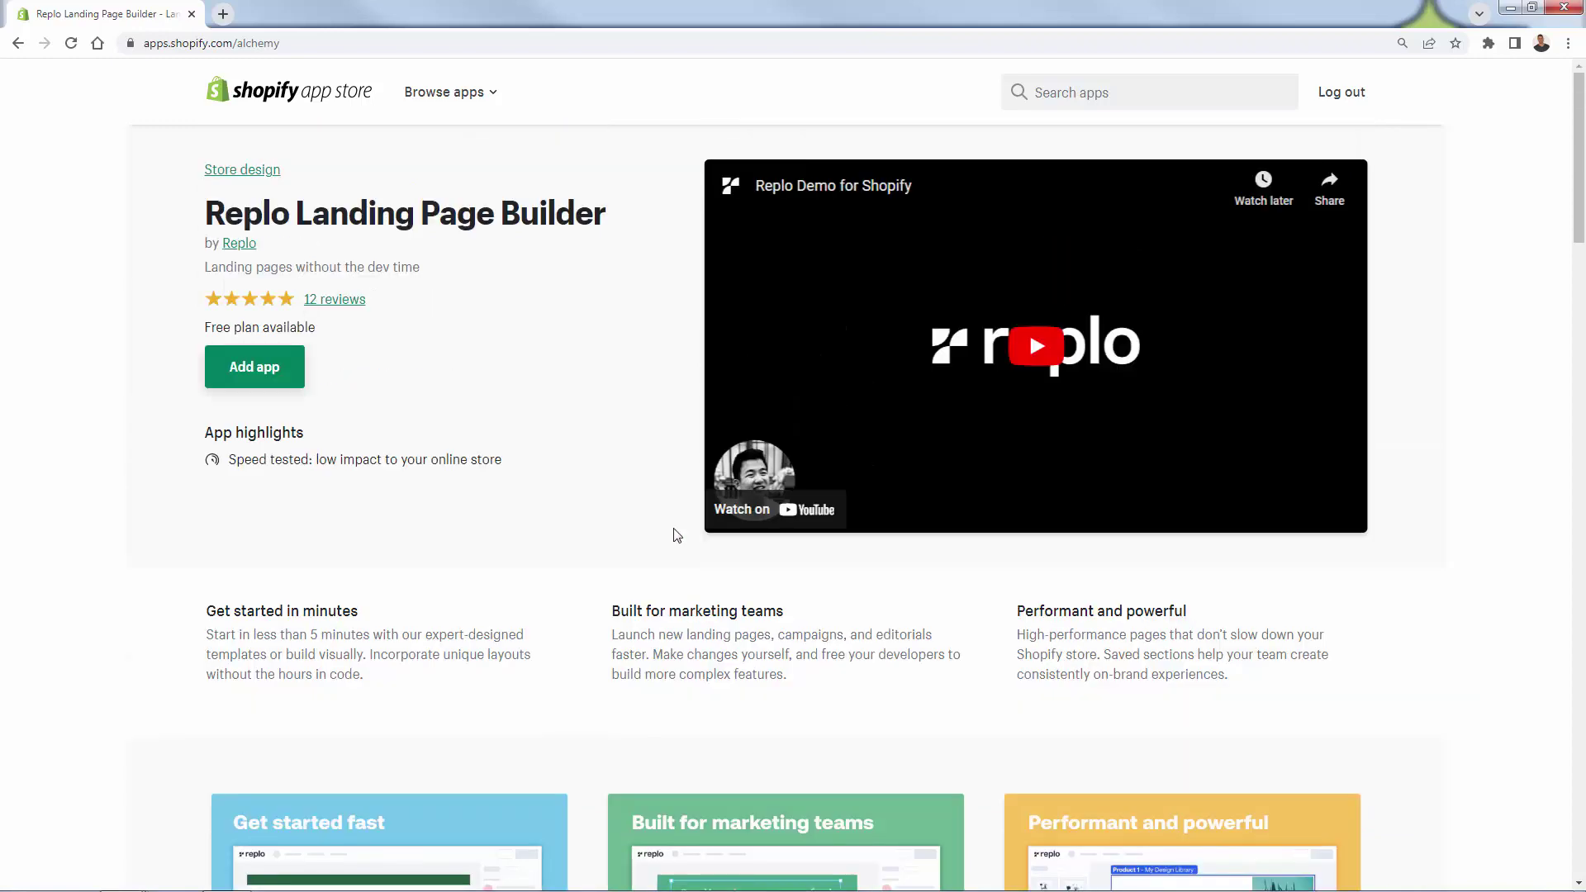
{"action": "scroll", "coordinate": [676, 536], "scroll_direction": "down", "scroll_amount": 3}
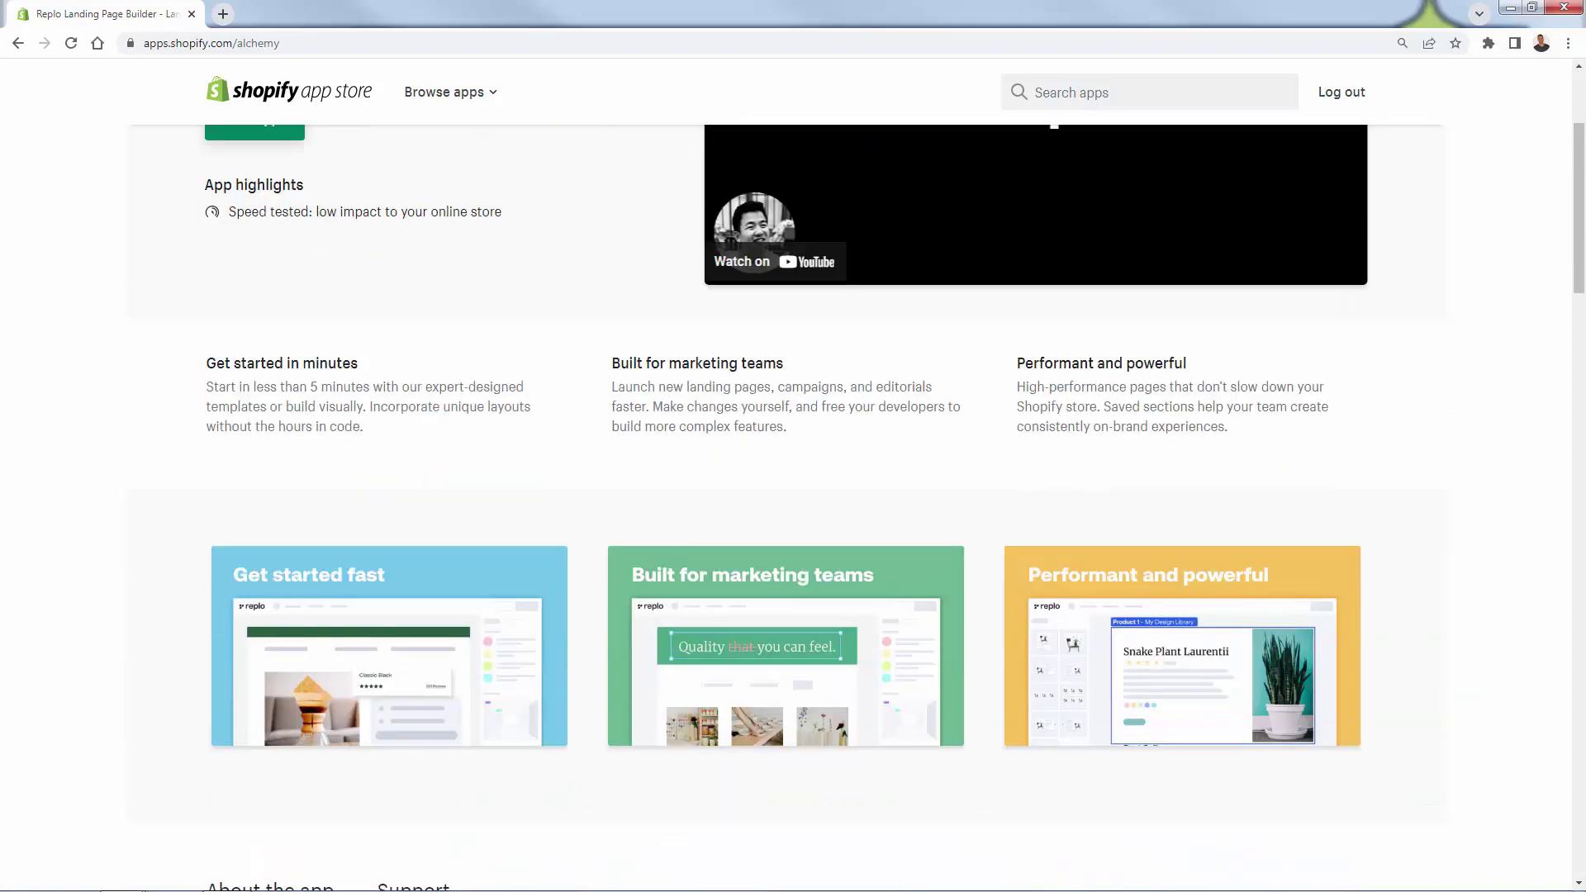
Open replo.app in a new tab and look over its hero section
{"action": "left_click", "coordinate": [347, 13]}
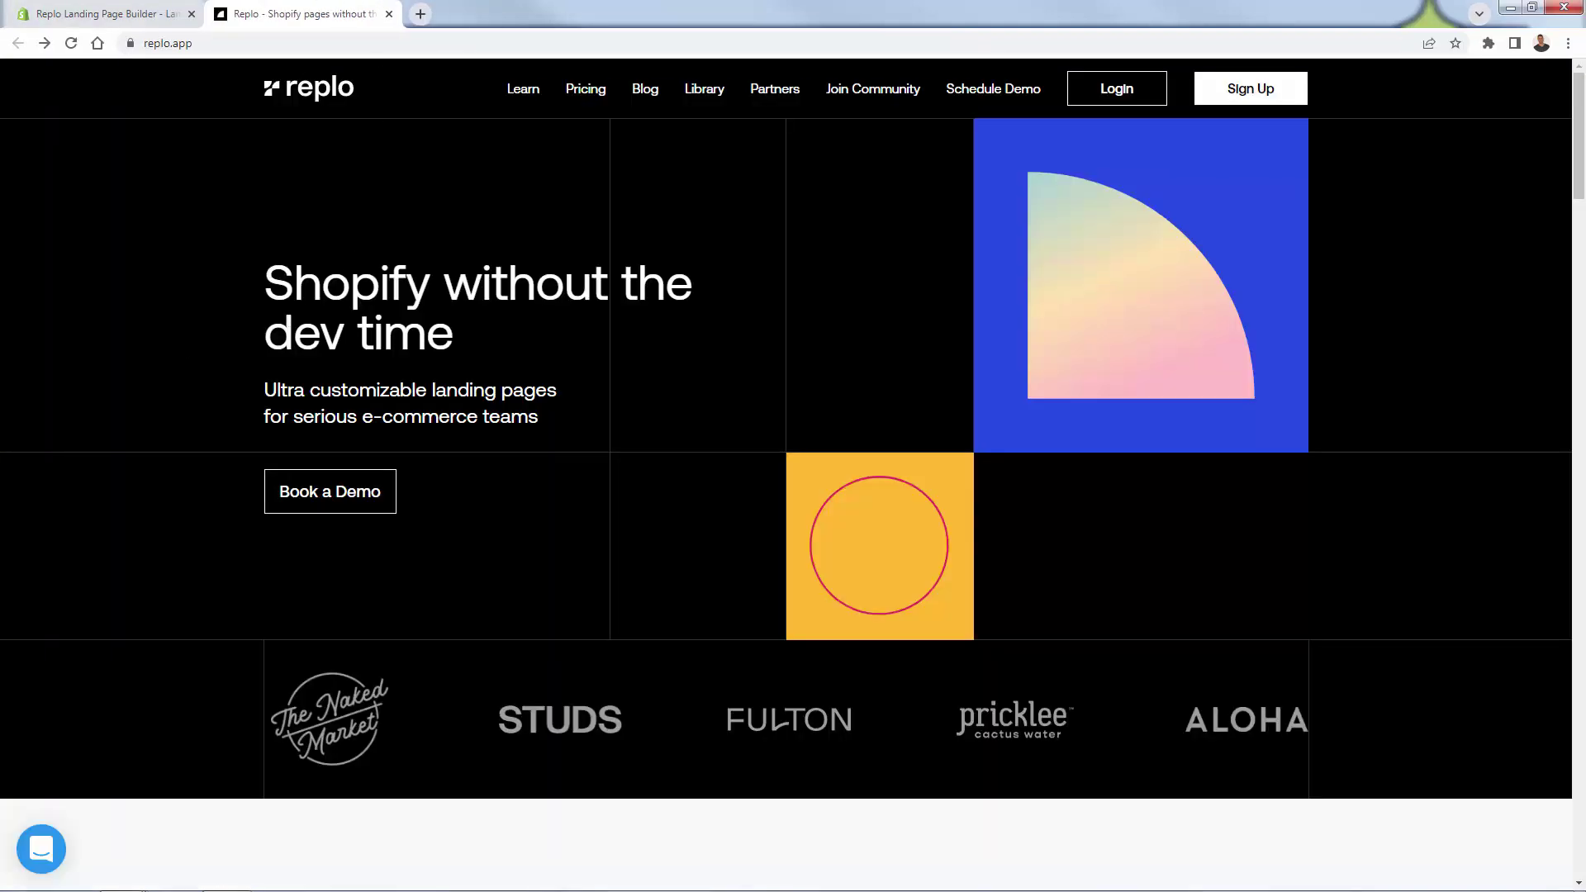
{"action": "scroll", "coordinate": [181, 347], "scroll_direction": "down", "scroll_amount": 1}
{"action": "scroll", "coordinate": [181, 347], "scroll_direction": "up", "scroll_amount": 1}
{"action": "mouse_move", "coordinate": [262, 277]}
{"action": "left_mouse_down"}
{"action": "mouse_move", "coordinate": [539, 392]}
{"action": "mouse_move", "coordinate": [518, 345]}
{"action": "mouse_move", "coordinate": [254, 301]}
{"action": "left_mouse_up"}
{"action": "left_click", "coordinate": [299, 287]}
Browse down the Replo homepage to its customer reviews
{"action": "scroll", "coordinate": [299, 287], "scroll_direction": "down", "scroll_amount": 10}
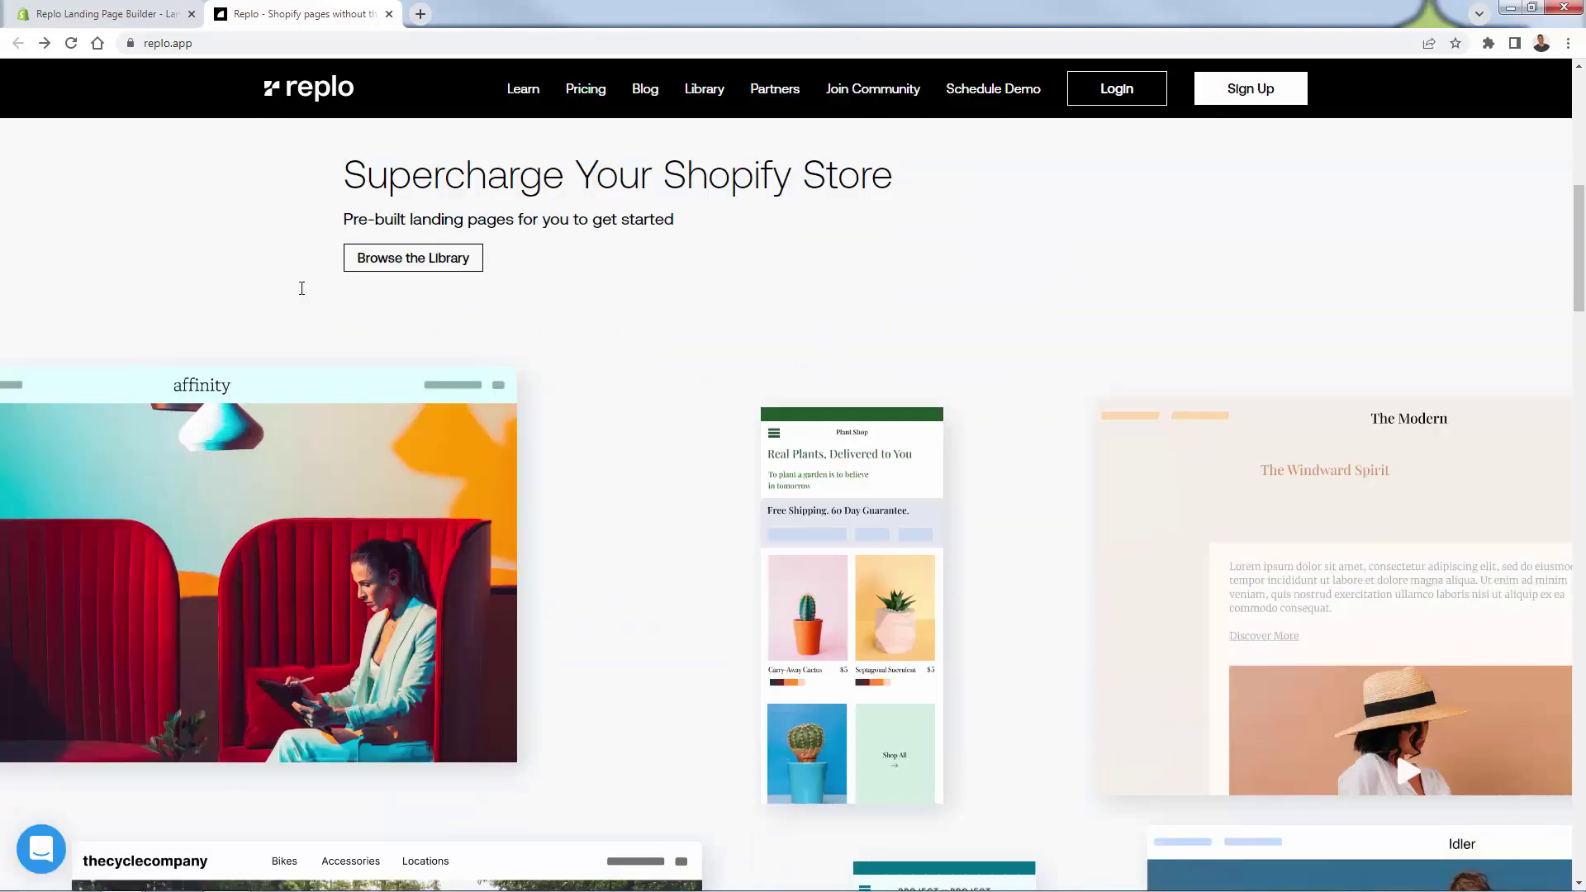
{"action": "scroll", "coordinate": [301, 289], "scroll_direction": "down", "scroll_amount": 5}
{"action": "scroll", "coordinate": [299, 287], "scroll_direction": "down", "scroll_amount": 7}
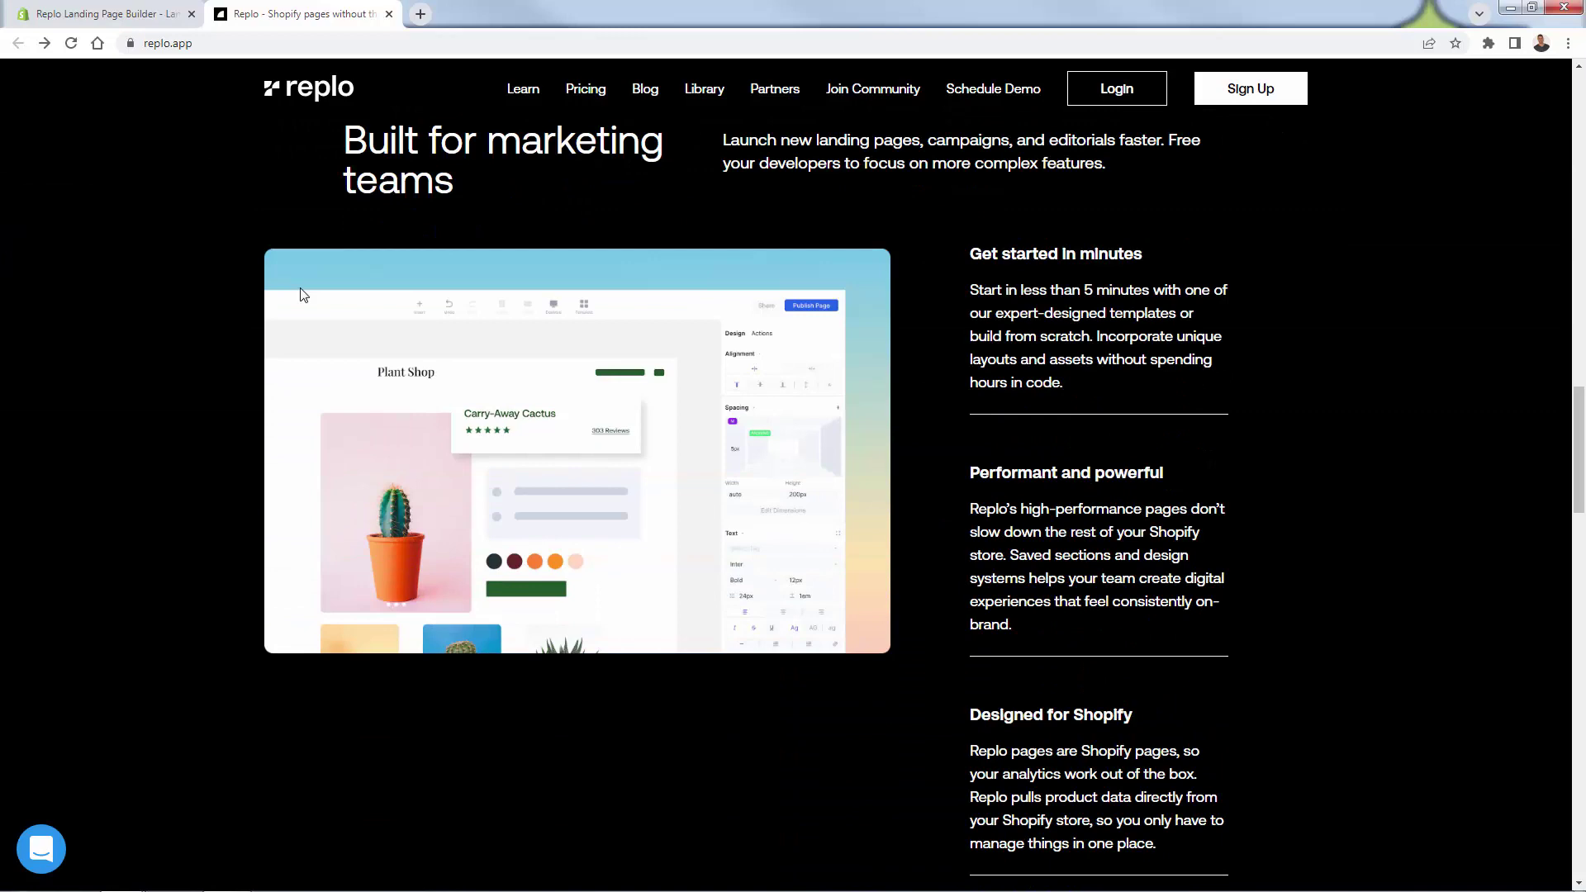
{"action": "scroll", "coordinate": [302, 295], "scroll_direction": "down", "scroll_amount": 9}
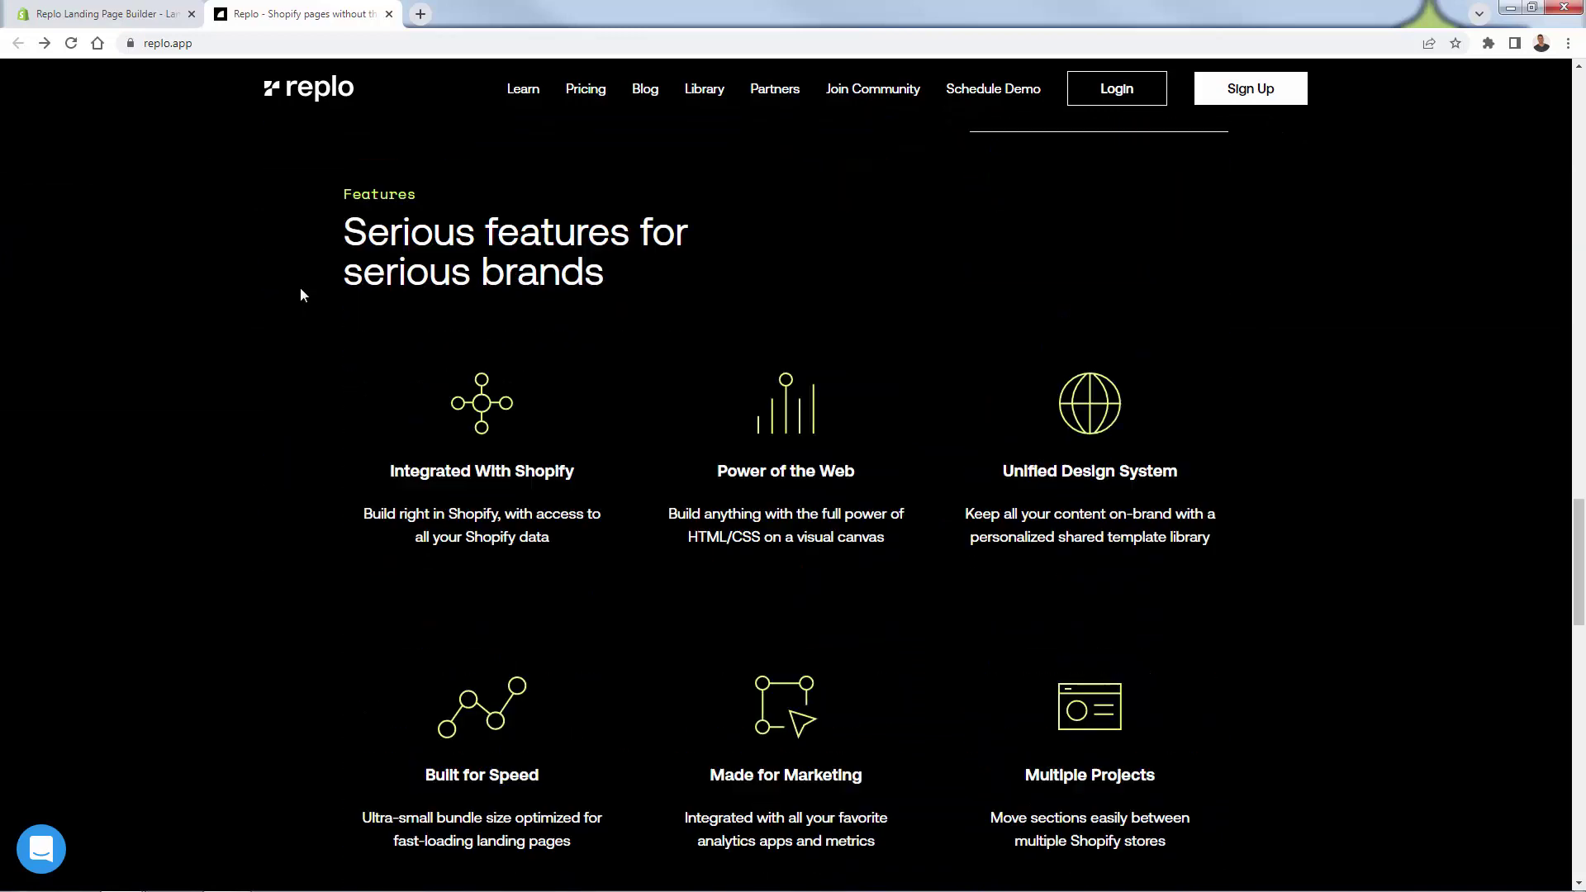
{"action": "scroll", "coordinate": [300, 294], "scroll_direction": "down", "scroll_amount": 1}
{"action": "scroll", "coordinate": [301, 295], "scroll_direction": "down", "scroll_amount": 9}
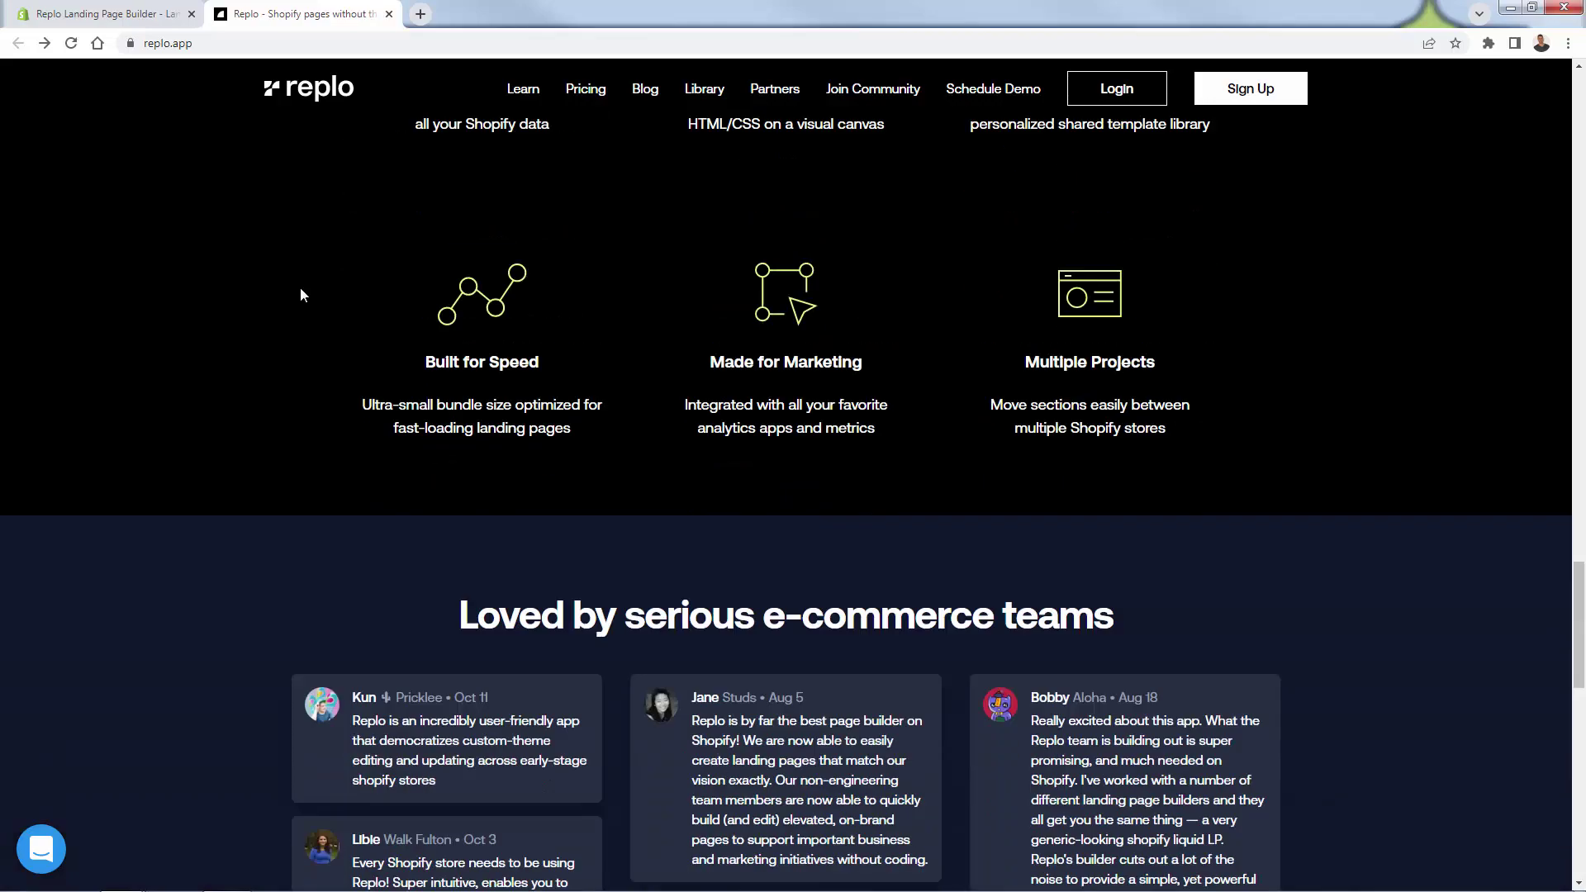
{"action": "scroll", "coordinate": [300, 288], "scroll_direction": "down", "scroll_amount": 3}
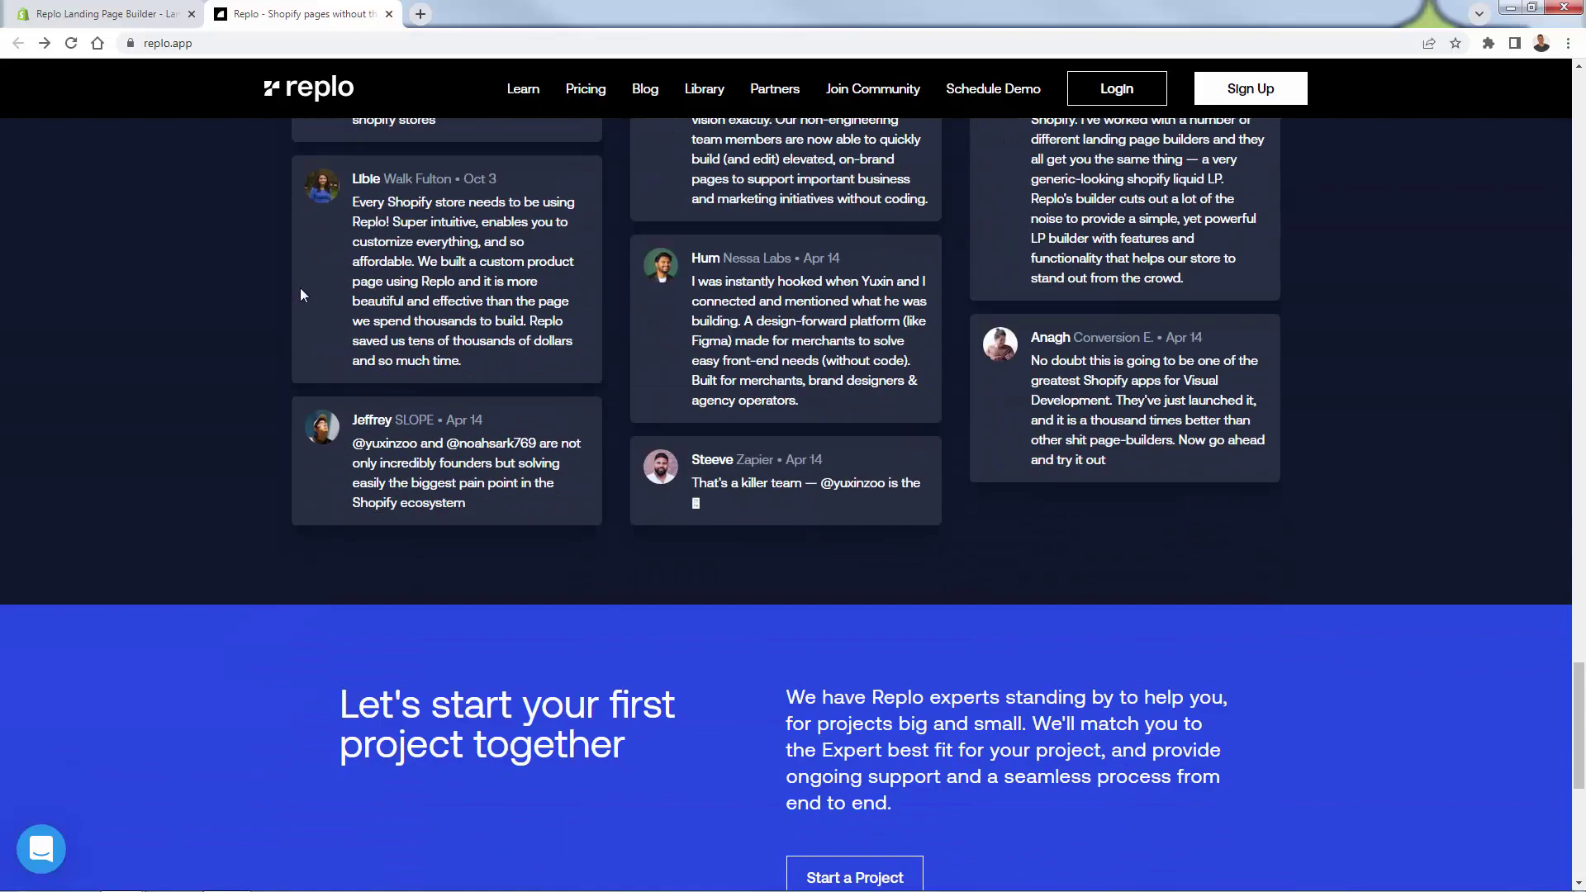
{"action": "scroll", "coordinate": [300, 287], "scroll_direction": "up", "scroll_amount": 3}
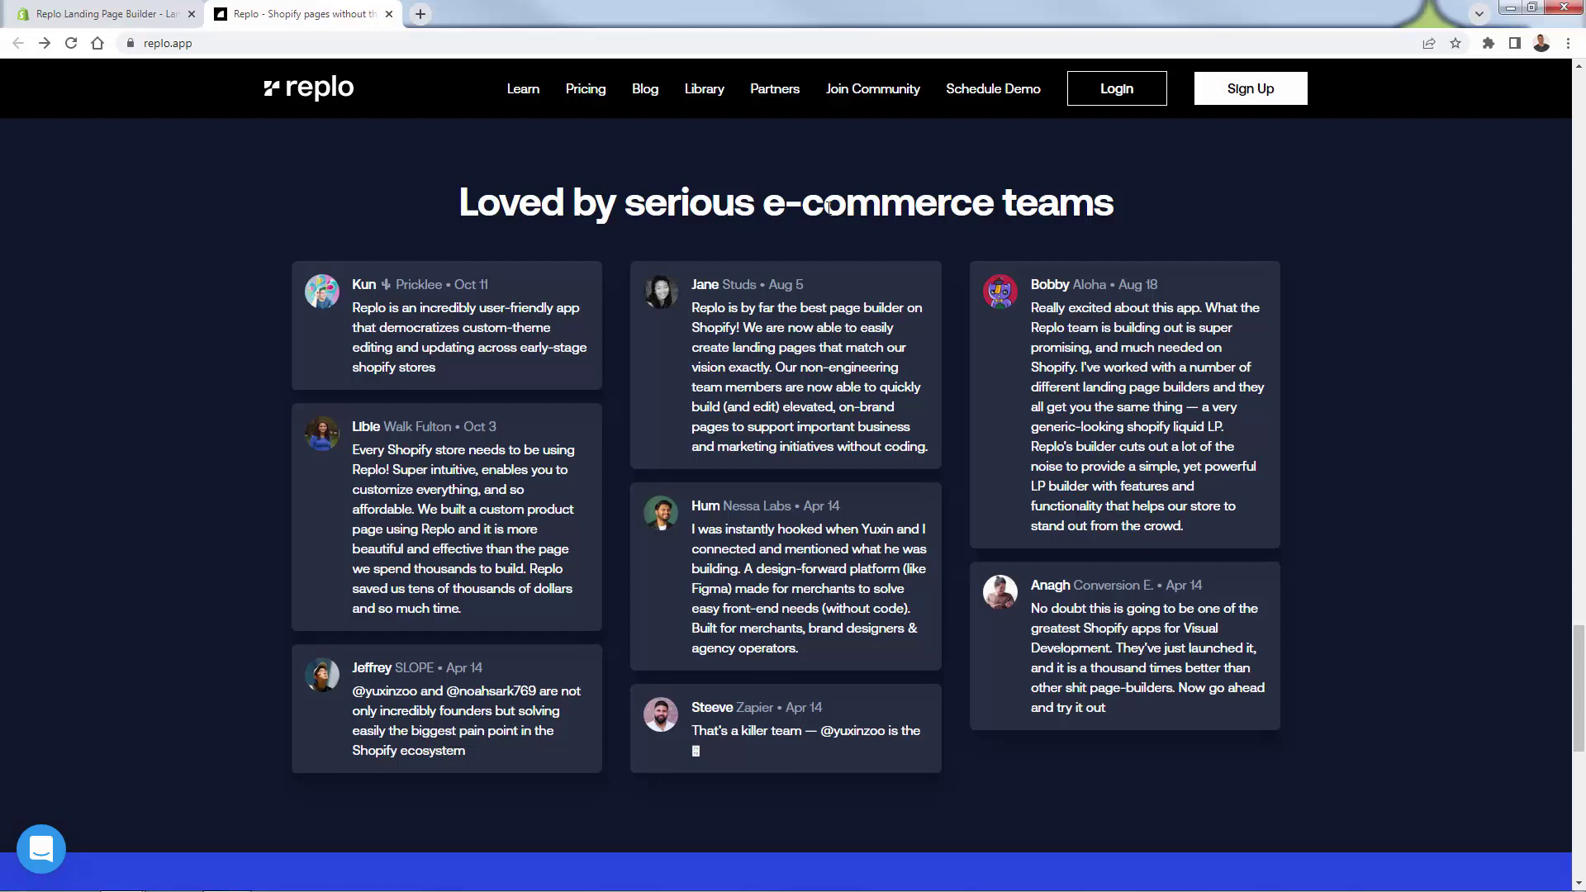
{"action": "scroll", "coordinate": [172, 443], "scroll_direction": "down", "scroll_amount": 3}
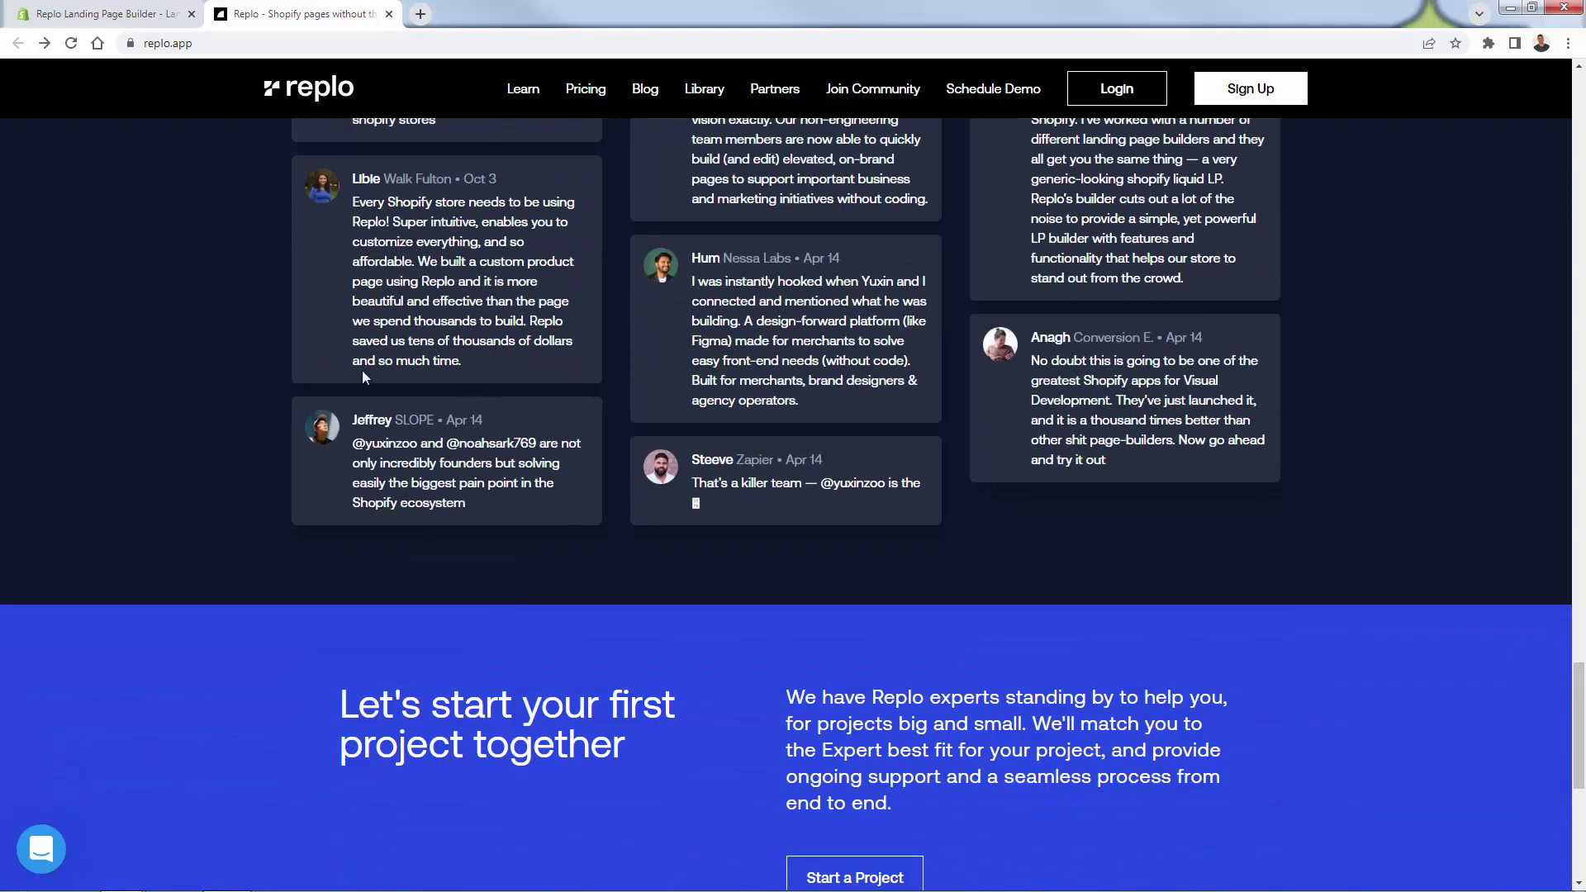
{"action": "left_click_drag", "start_coordinate": [416, 261], "coordinate": [525, 321]}
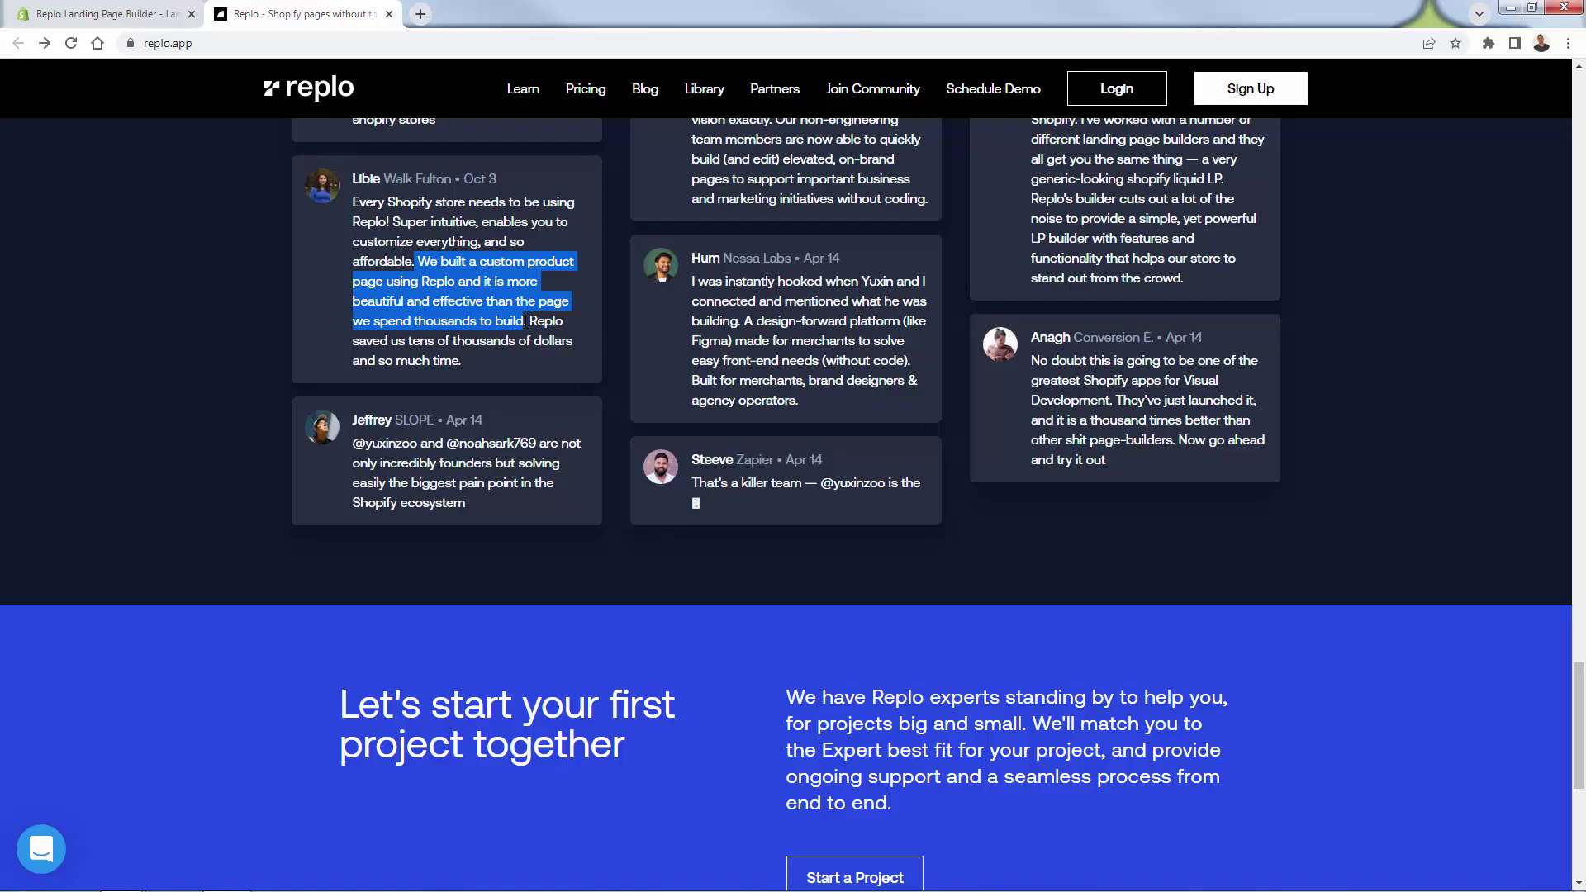
{"action": "left_click", "coordinate": [524, 322]}
Scroll back up and return to the Replo Landing Page Builder listing
{"action": "scroll", "coordinate": [188, 459], "scroll_direction": "up", "scroll_amount": 2}
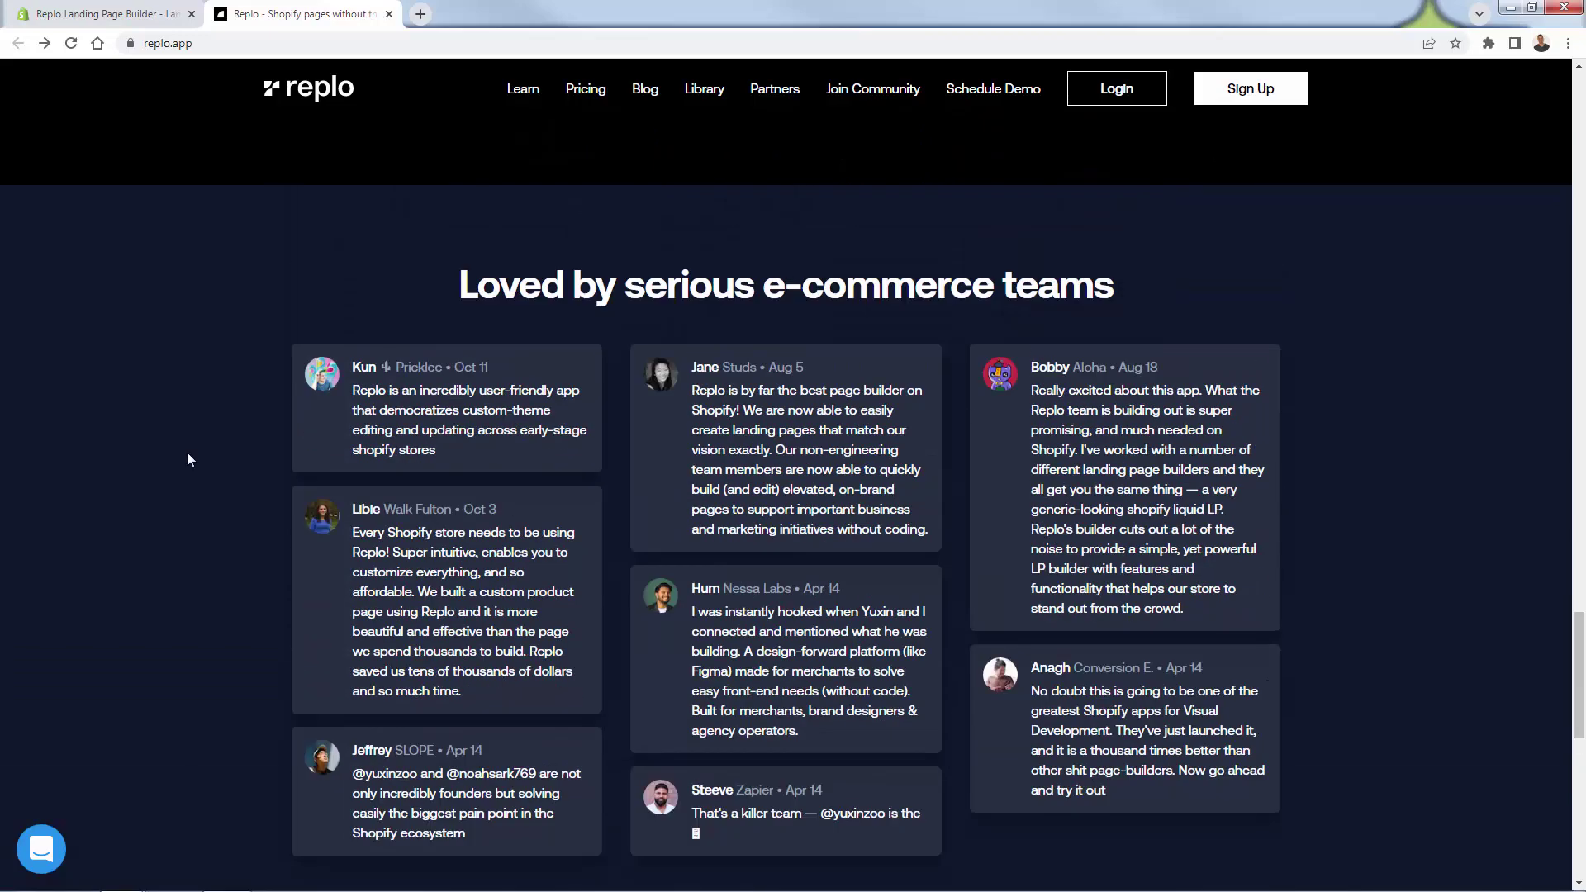
{"action": "scroll", "coordinate": [187, 459], "scroll_direction": "down", "scroll_amount": 8}
{"action": "scroll", "coordinate": [187, 460], "scroll_direction": "up", "scroll_amount": 20}
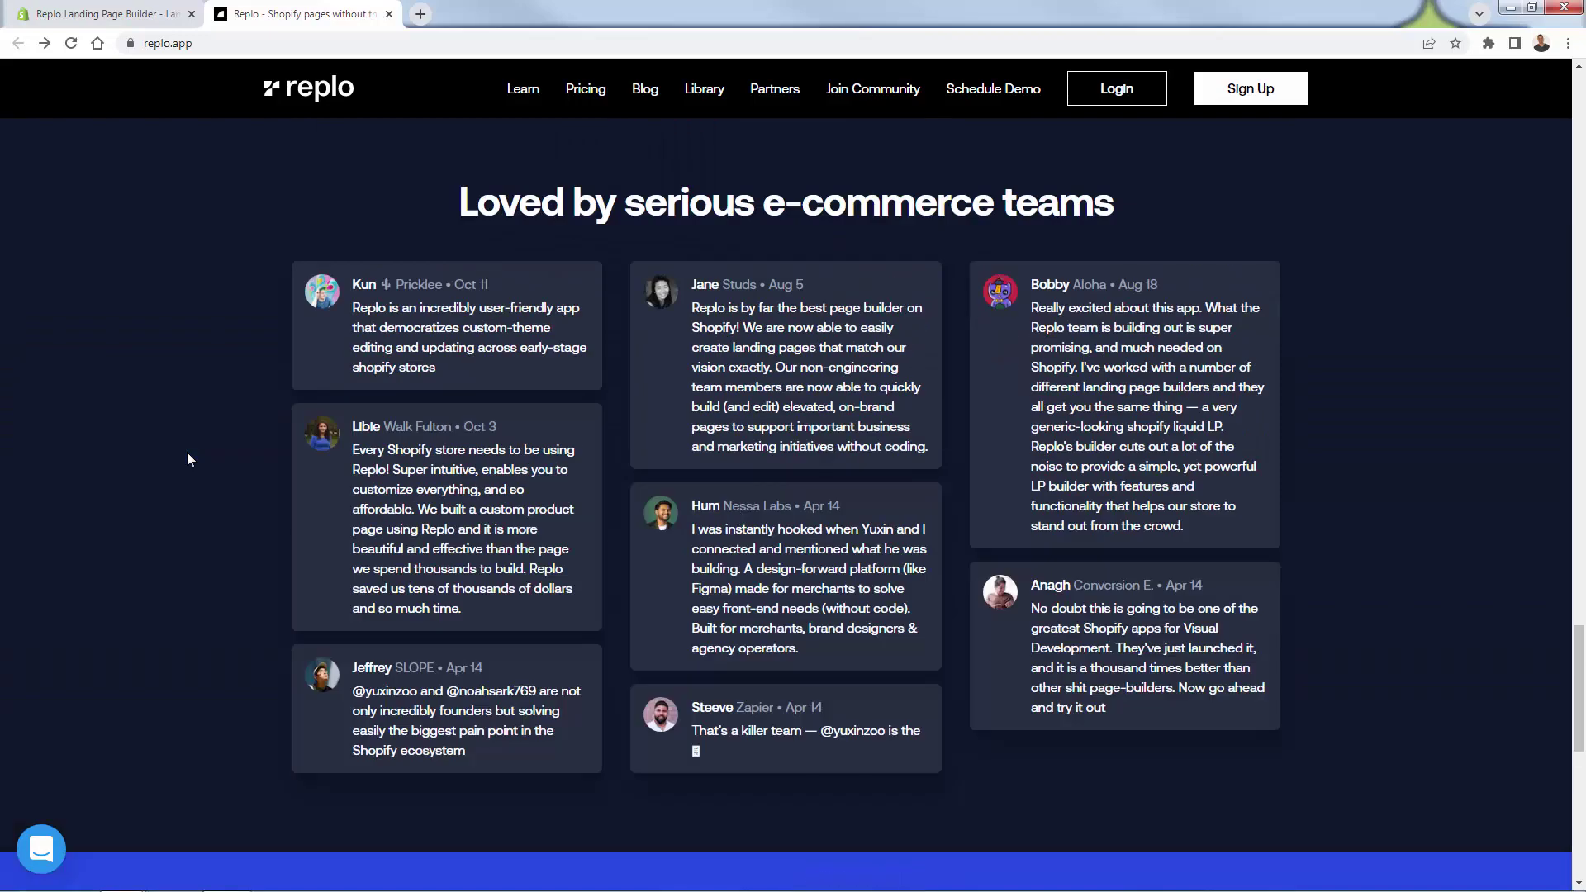
{"action": "scroll", "coordinate": [186, 460], "scroll_direction": "up", "scroll_amount": 4}
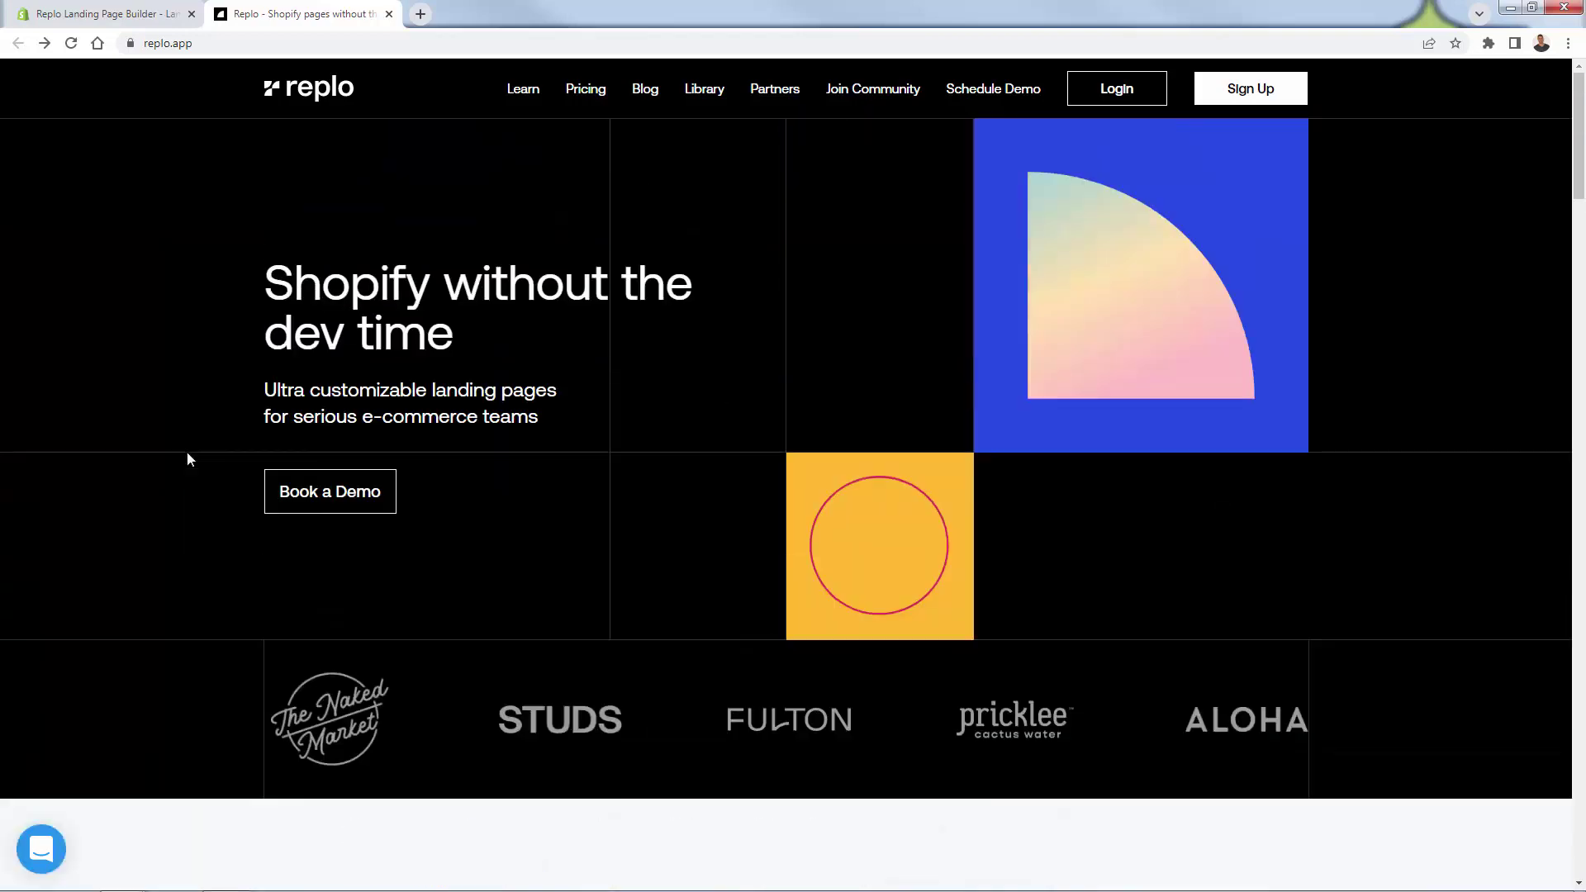
{"action": "left_click", "coordinate": [139, 18]}
{"action": "scroll", "coordinate": [252, 347], "scroll_direction": "up", "scroll_amount": 3}
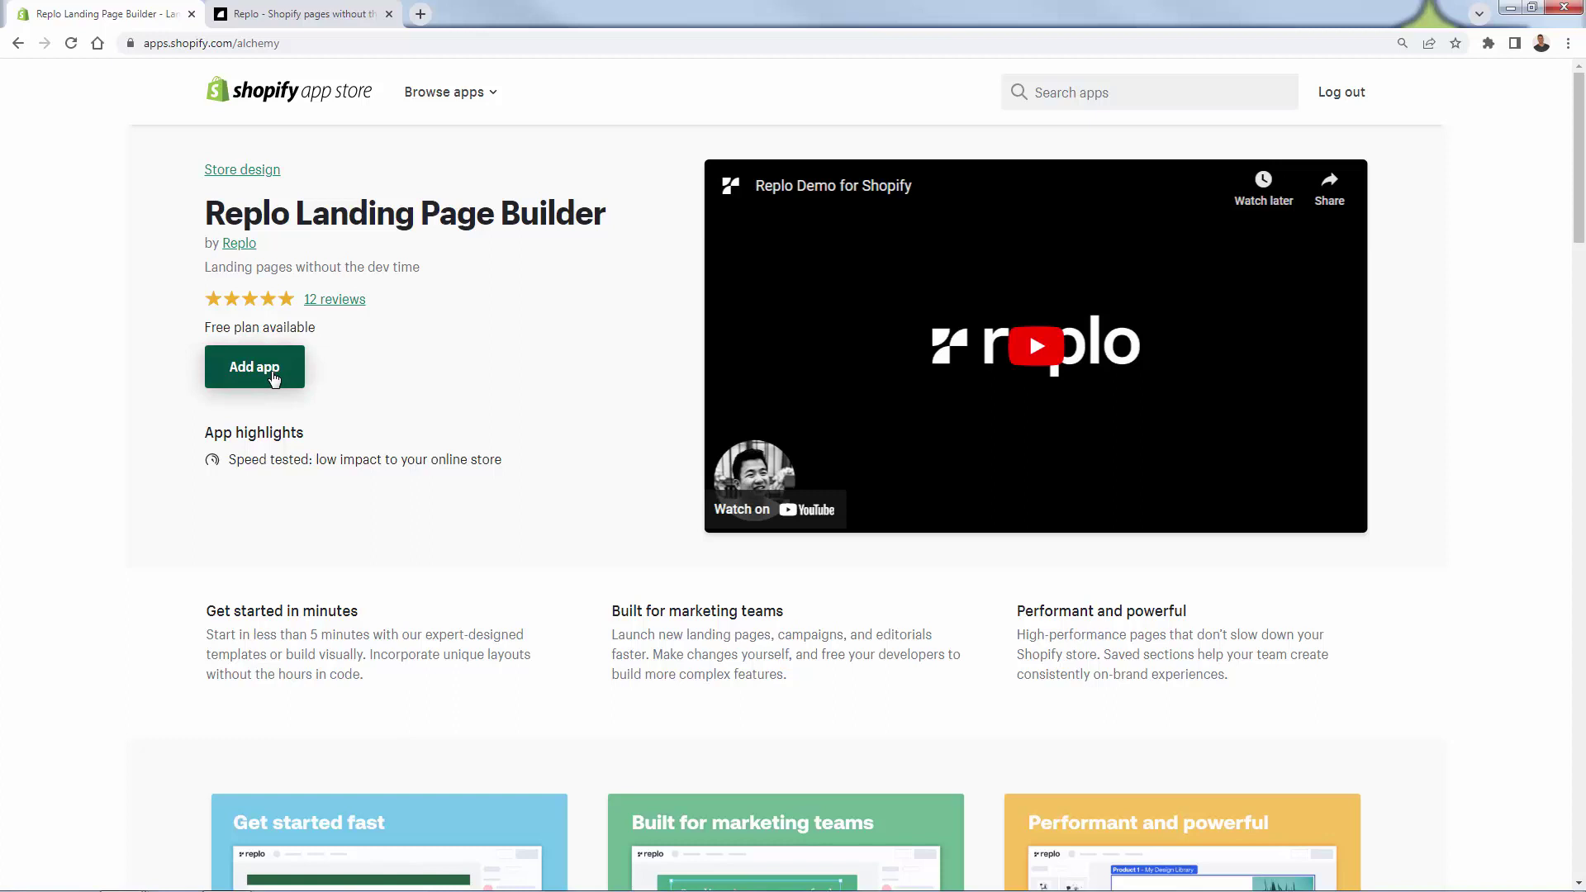
Add the Replo app and sign up with Brand as the team type
{"action": "left_click", "coordinate": [274, 379]}
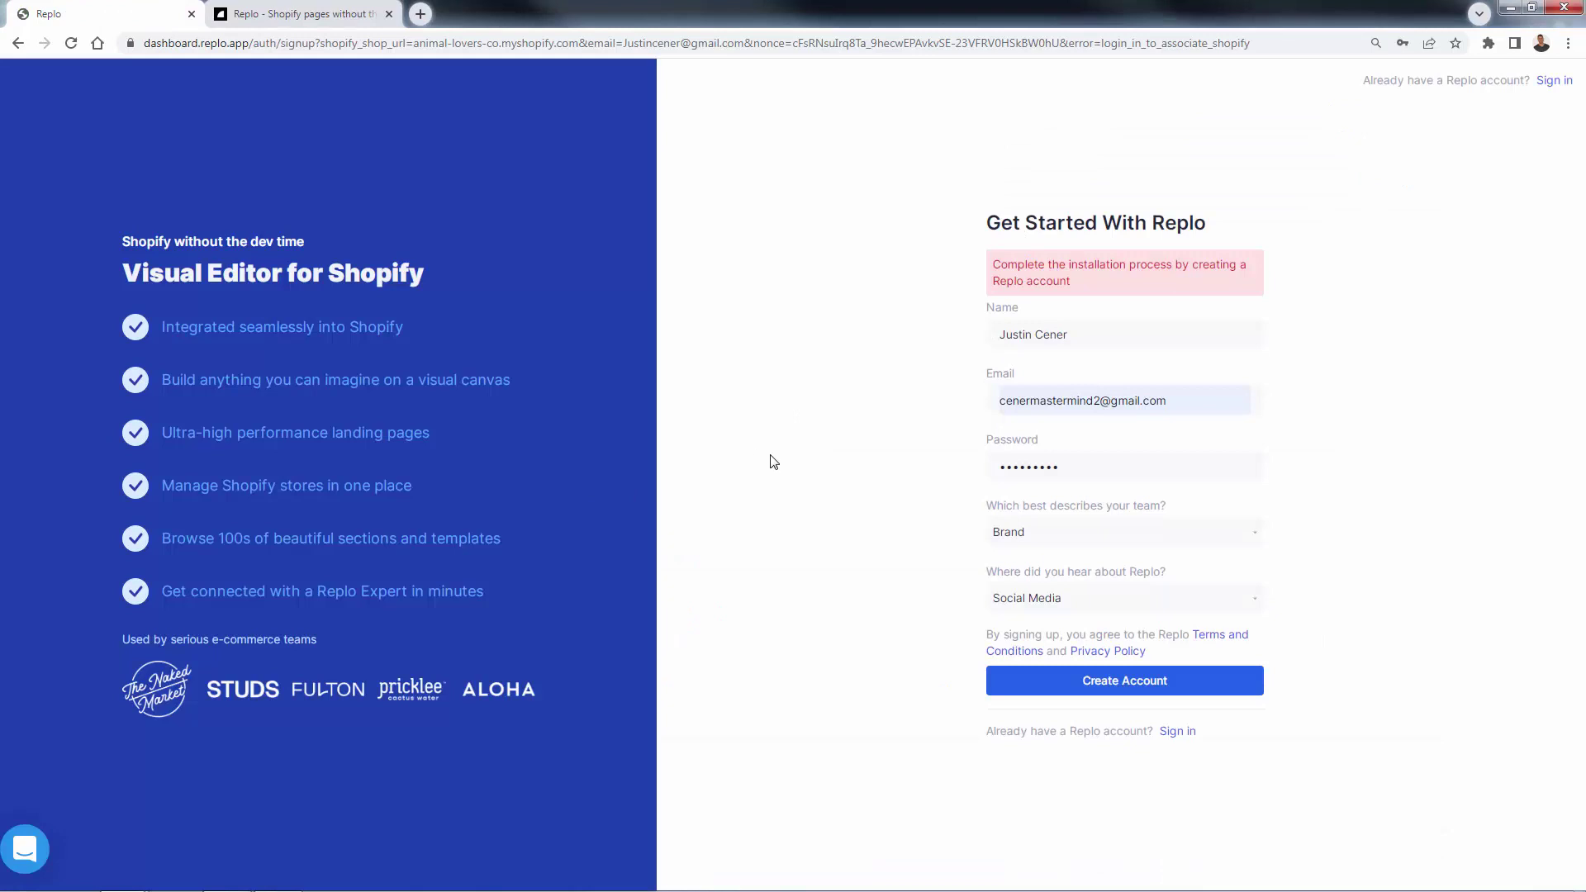
{"action": "left_click", "coordinate": [1023, 544]}
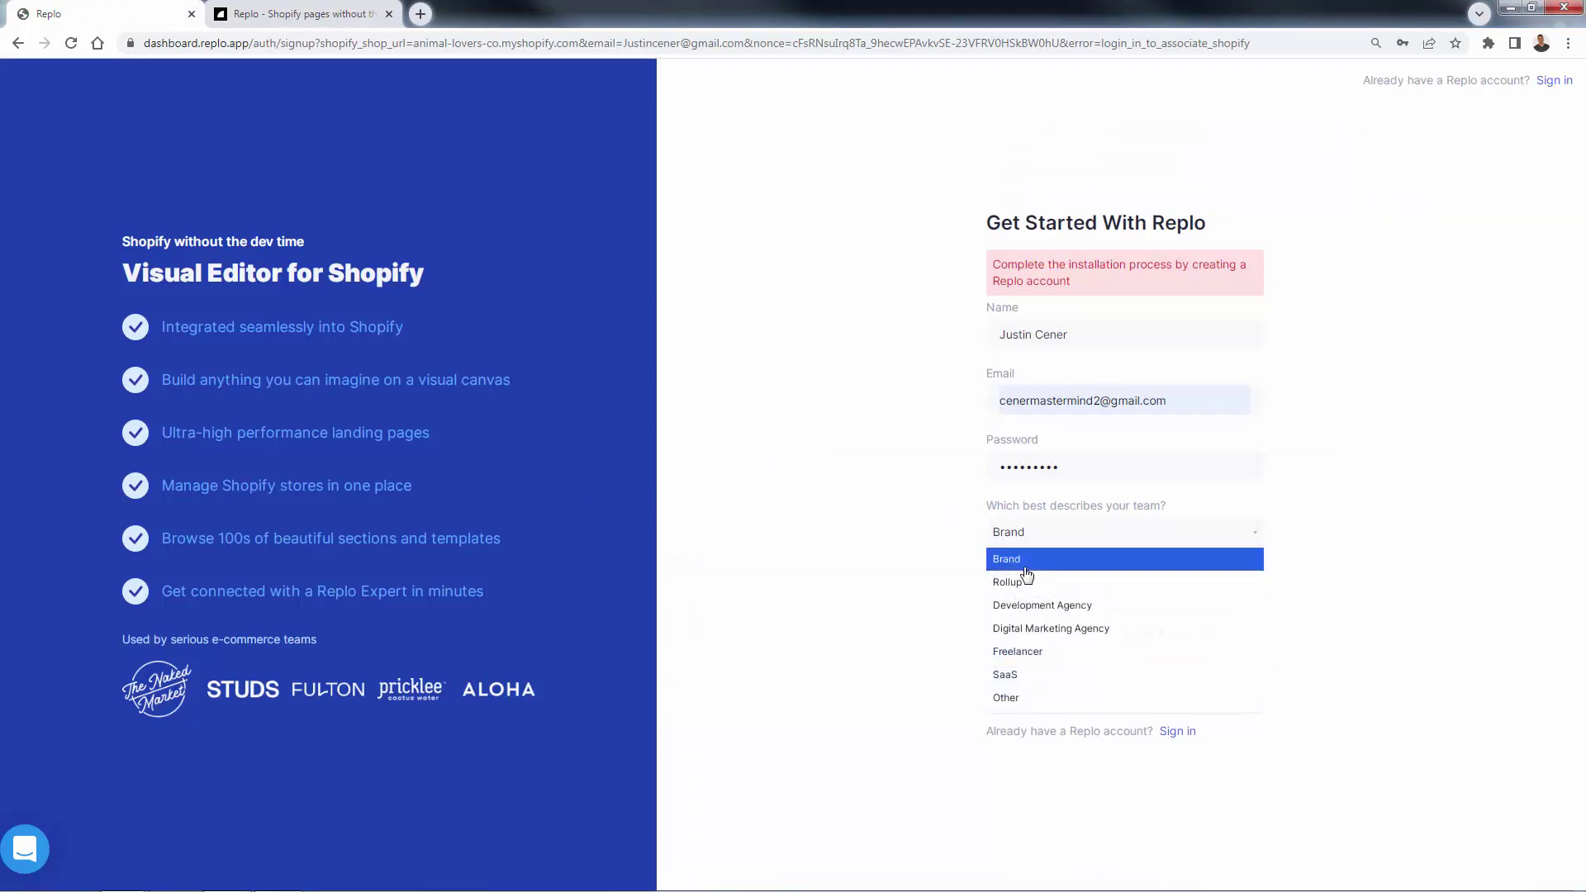
{"action": "left_click", "coordinate": [1039, 559]}
{"action": "left_click", "coordinate": [1107, 694]}
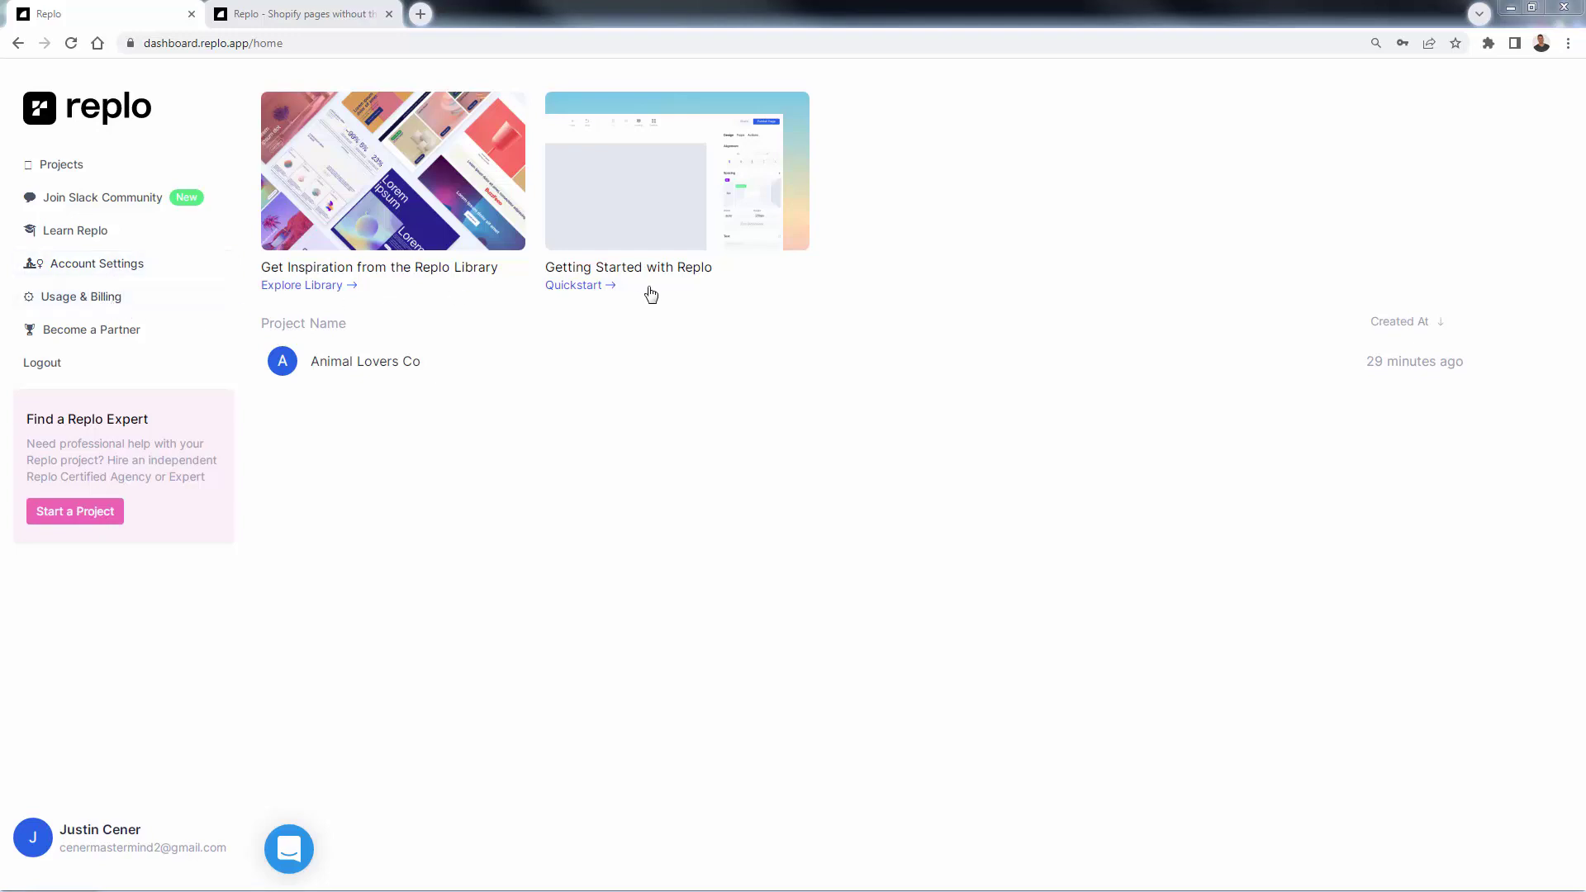
Open the template library in a new tab and load more landing page templates
{"action": "right_click", "coordinate": [309, 296]}
{"action": "left_click", "coordinate": [283, 287]}
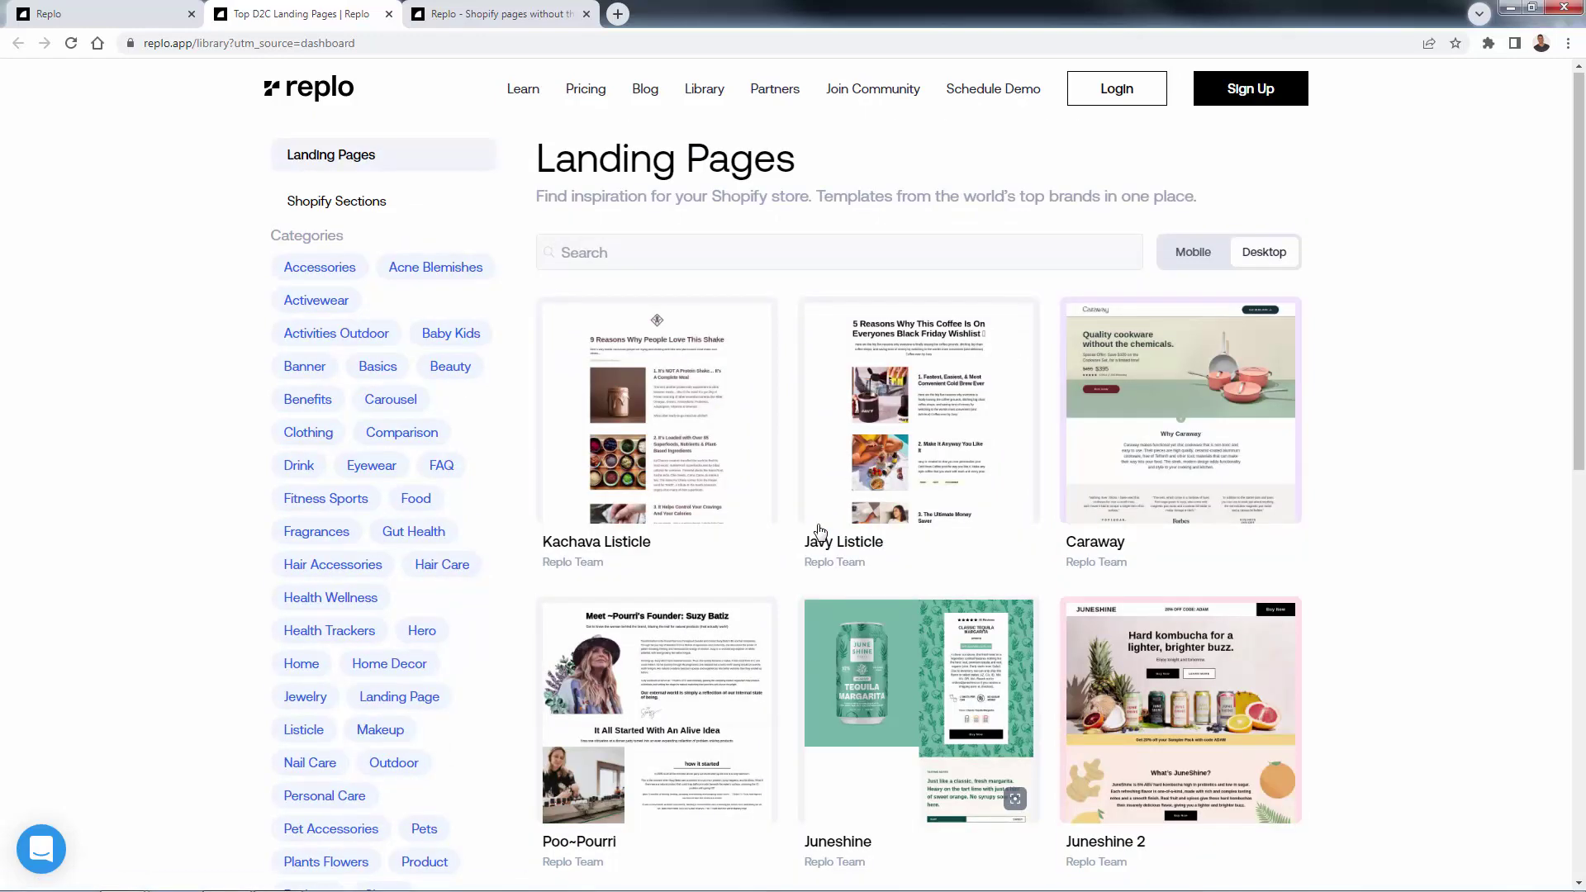
{"action": "scroll", "coordinate": [821, 532], "scroll_direction": "down", "scroll_amount": 6}
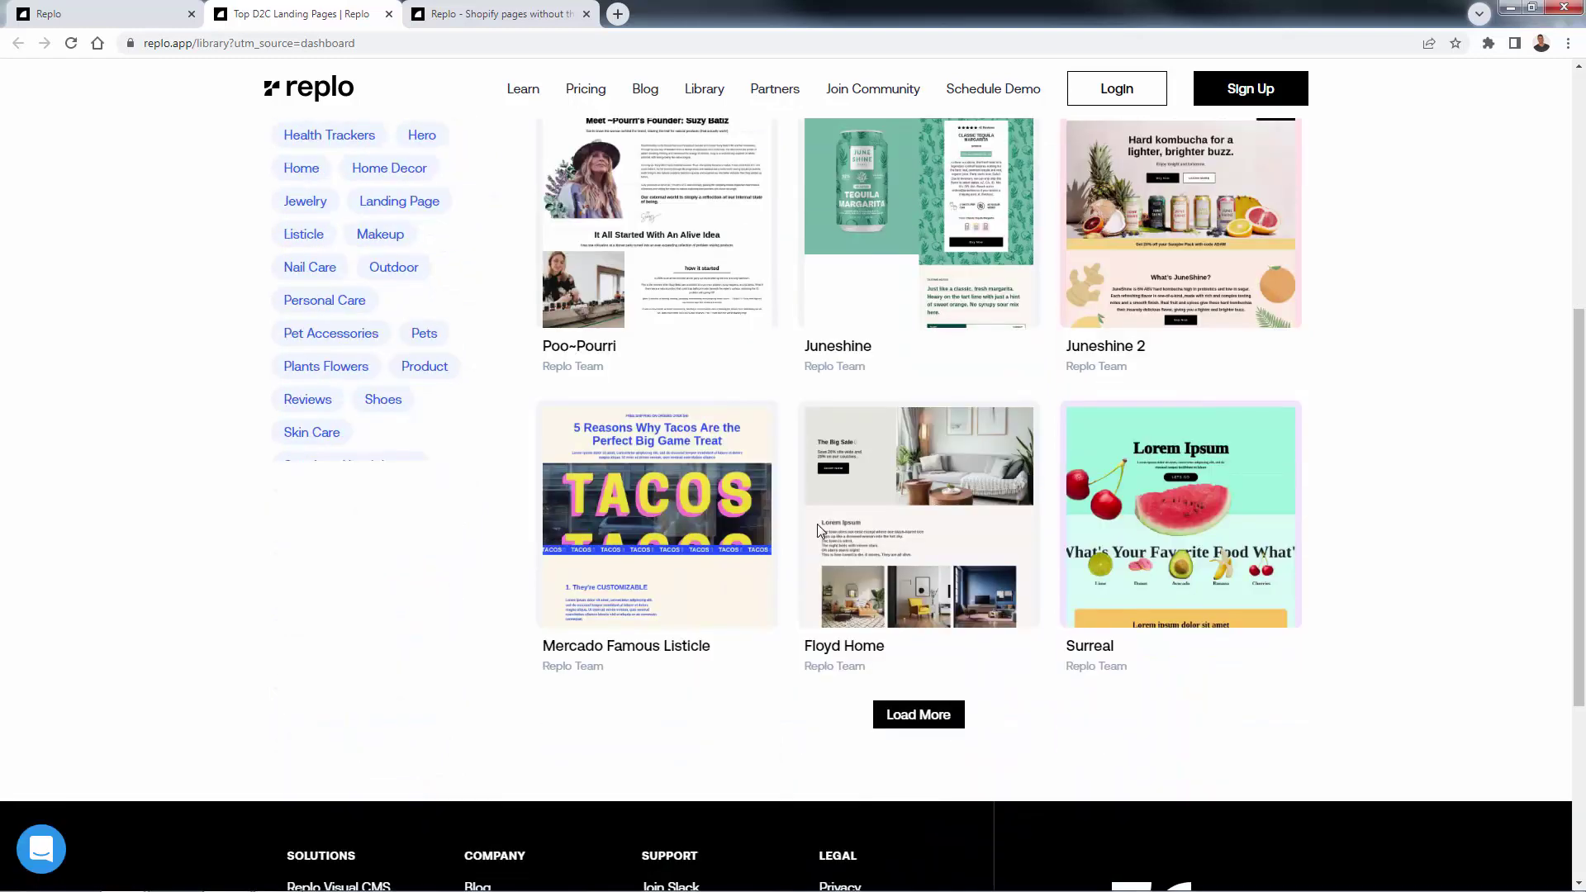
{"action": "left_click", "coordinate": [912, 711]}
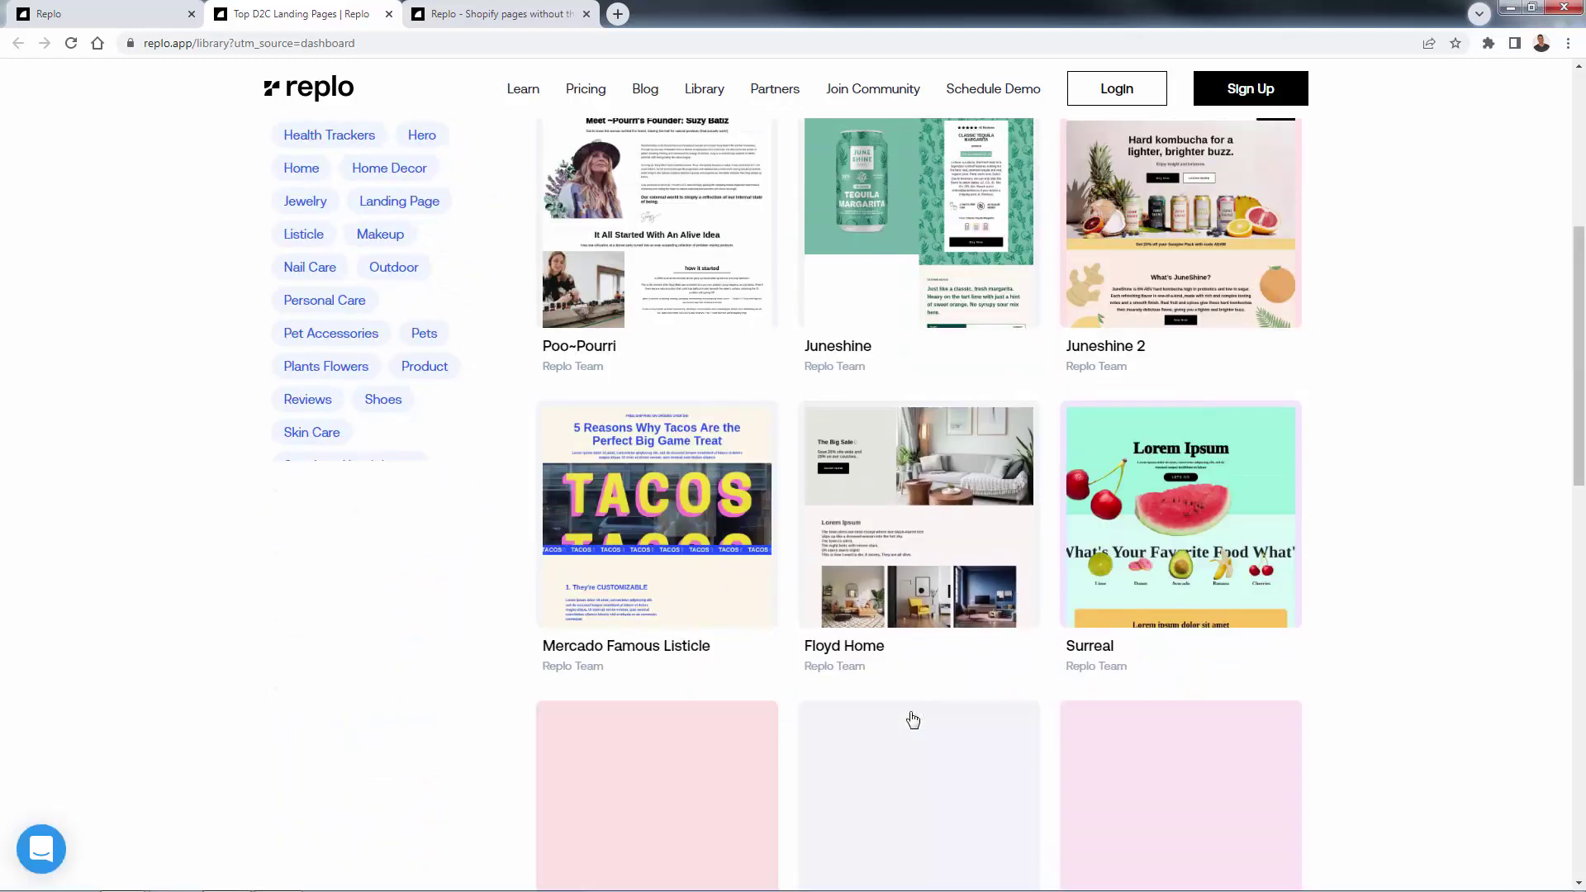
Filter the library to the Pets category and open the Grub Club template
{"action": "scroll", "coordinate": [913, 704], "scroll_direction": "down", "scroll_amount": 6}
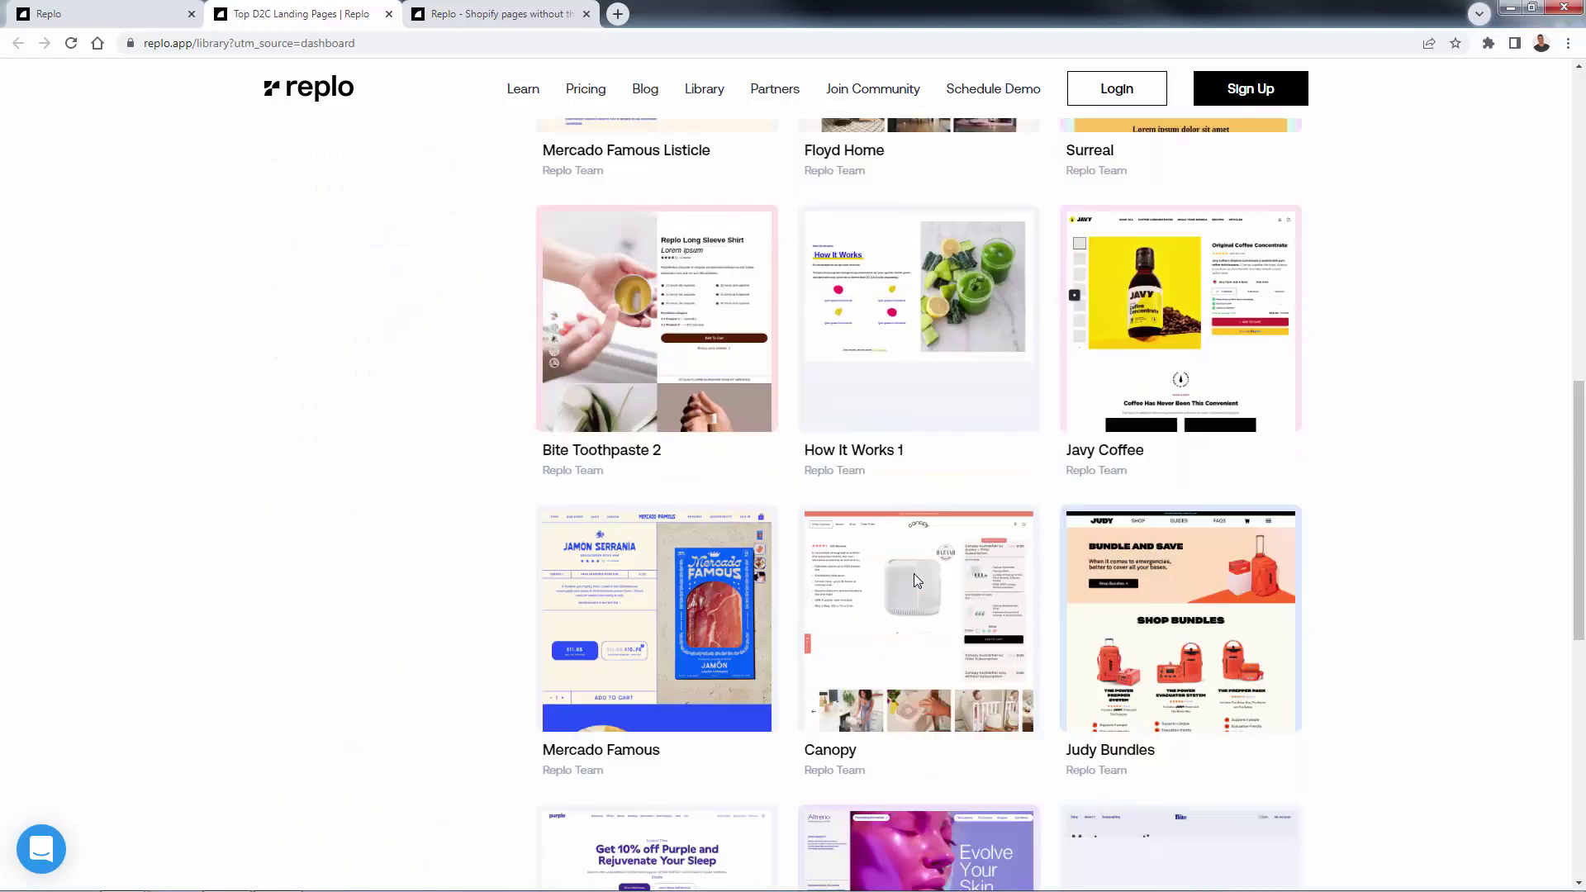
{"action": "scroll", "coordinate": [914, 573], "scroll_direction": "down", "scroll_amount": 6}
{"action": "scroll", "coordinate": [914, 573], "scroll_direction": "up", "scroll_amount": 18}
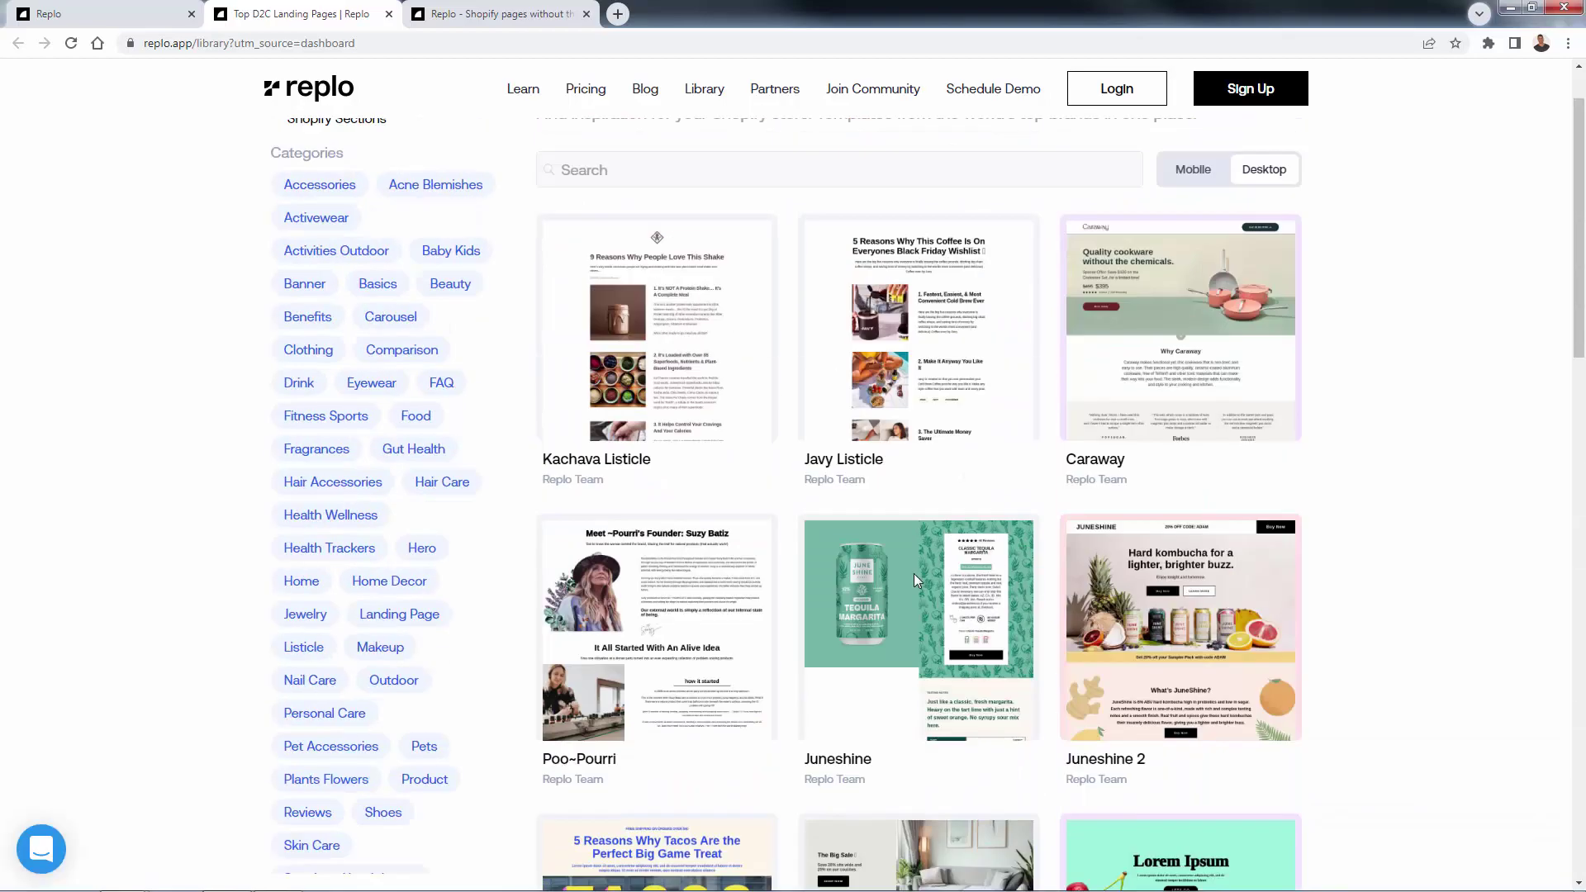
{"action": "left_click", "coordinate": [423, 748]}
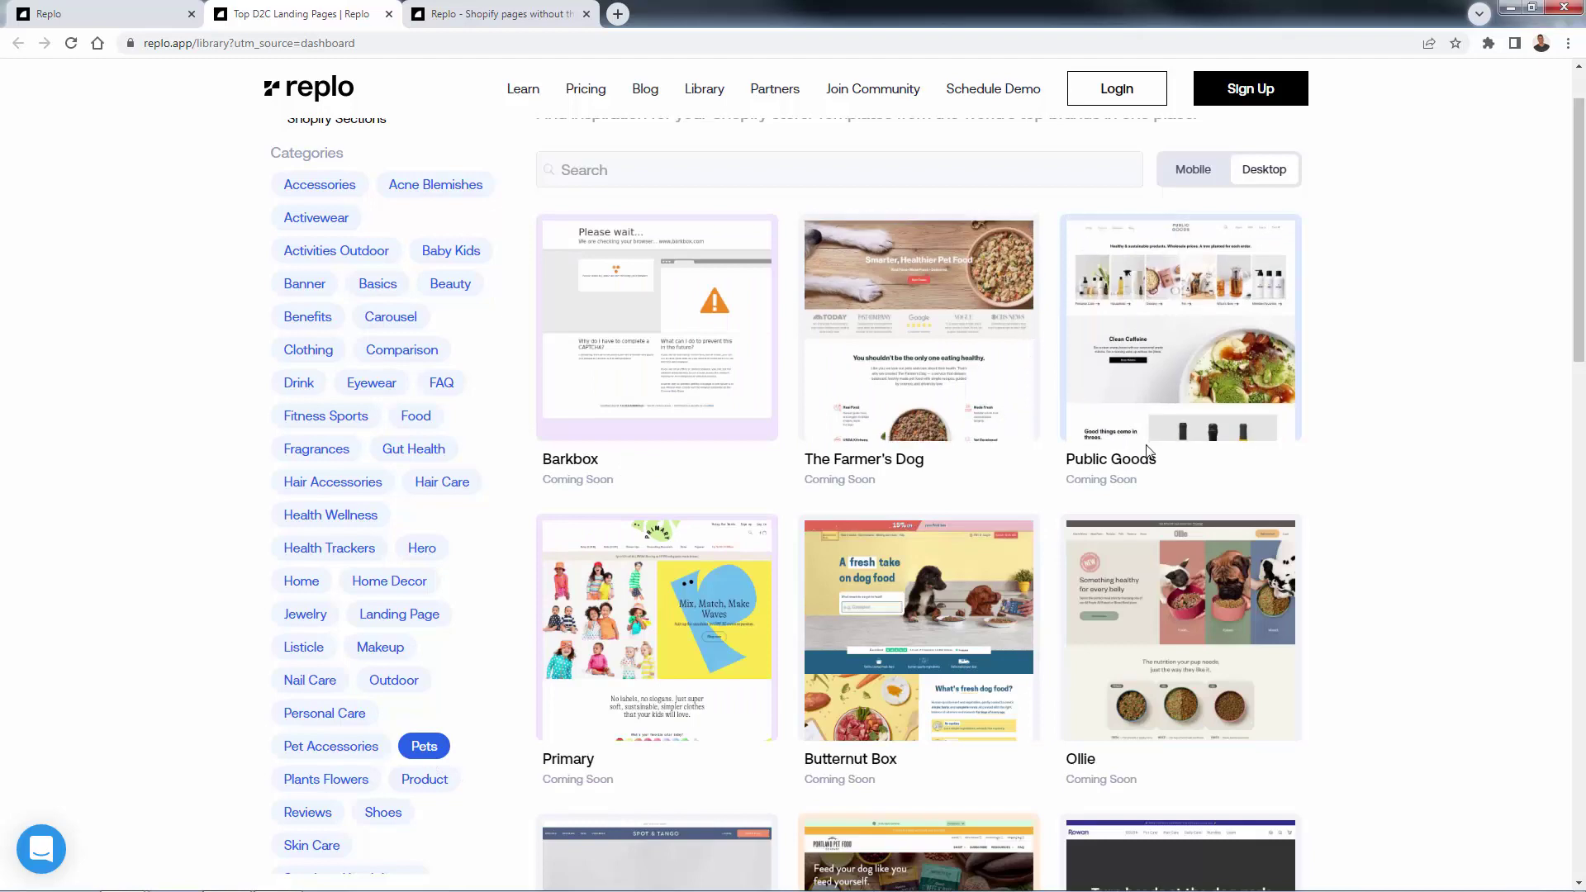
{"action": "scroll", "coordinate": [1120, 511], "scroll_direction": "down", "scroll_amount": 7}
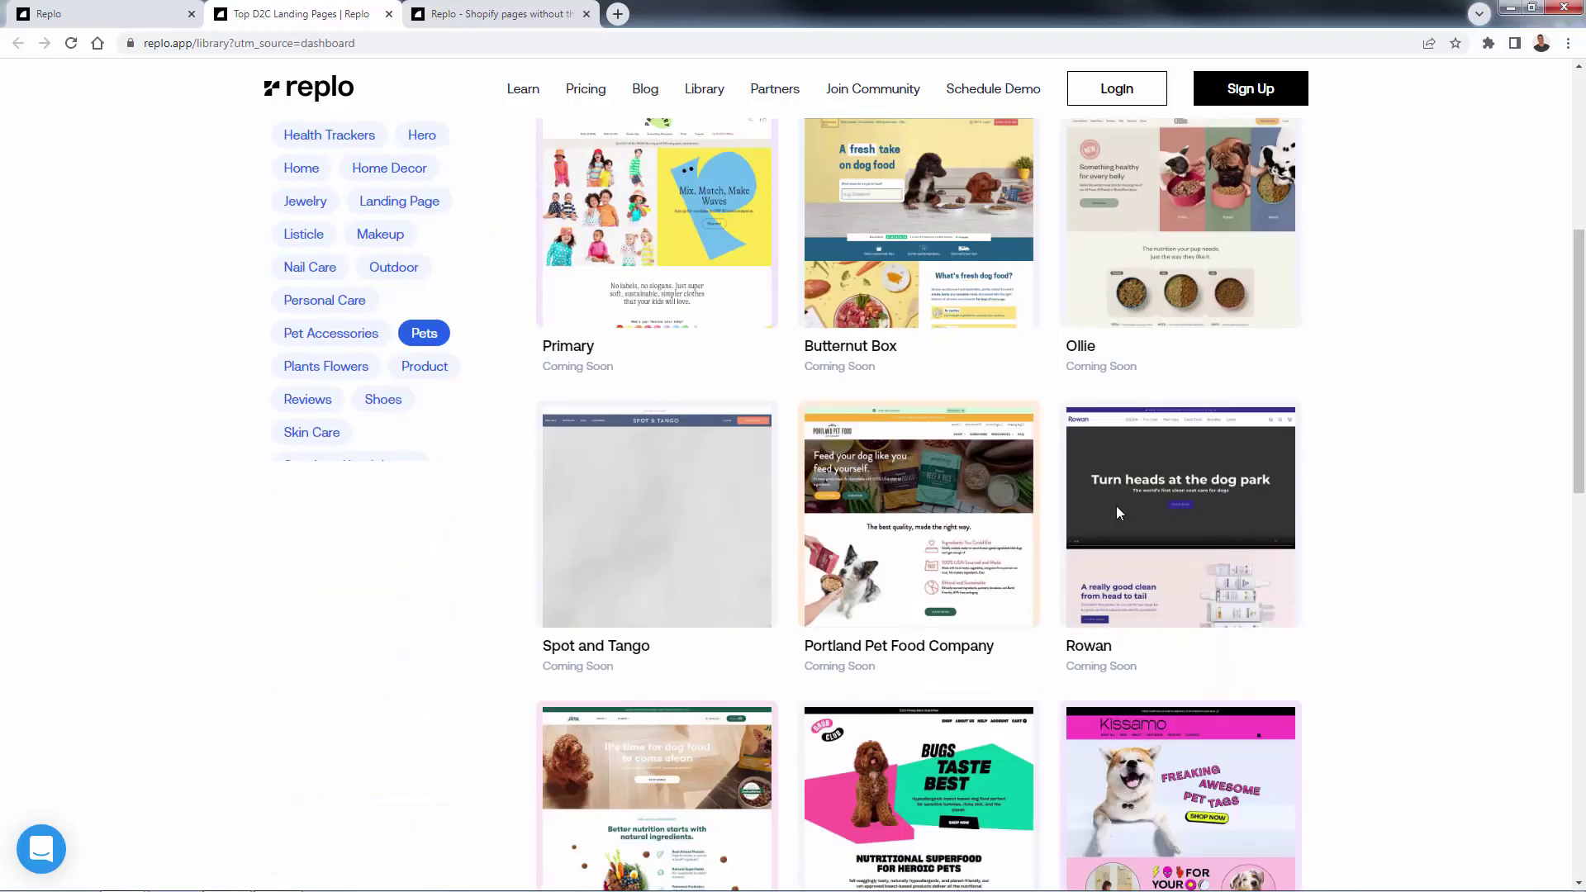
{"action": "scroll", "coordinate": [1117, 512], "scroll_direction": "down", "scroll_amount": 3}
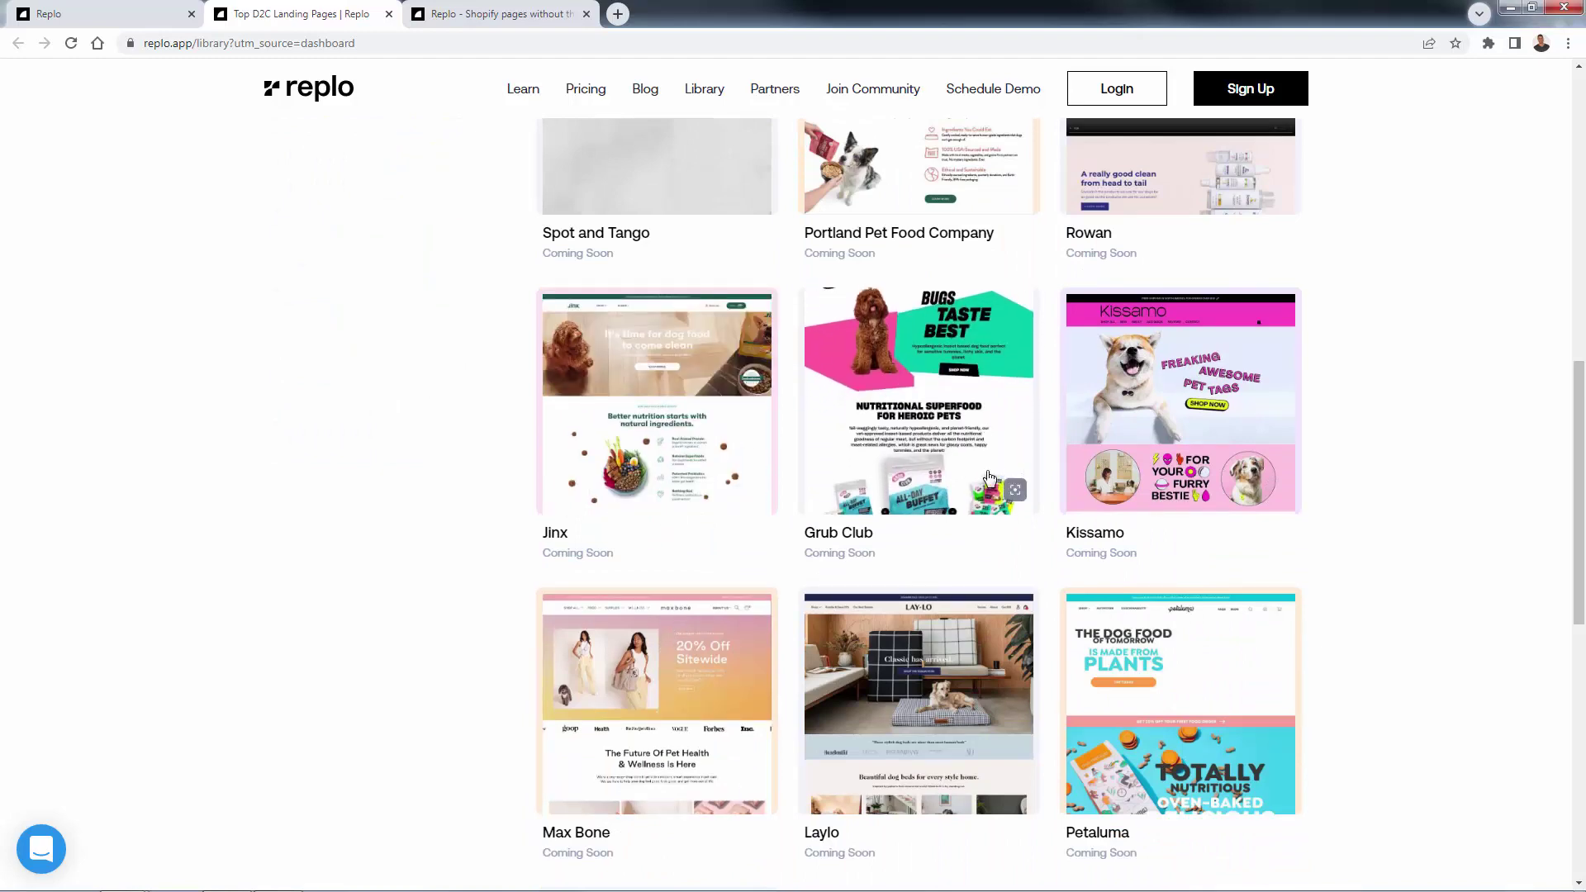
{"action": "left_click", "coordinate": [1017, 499]}
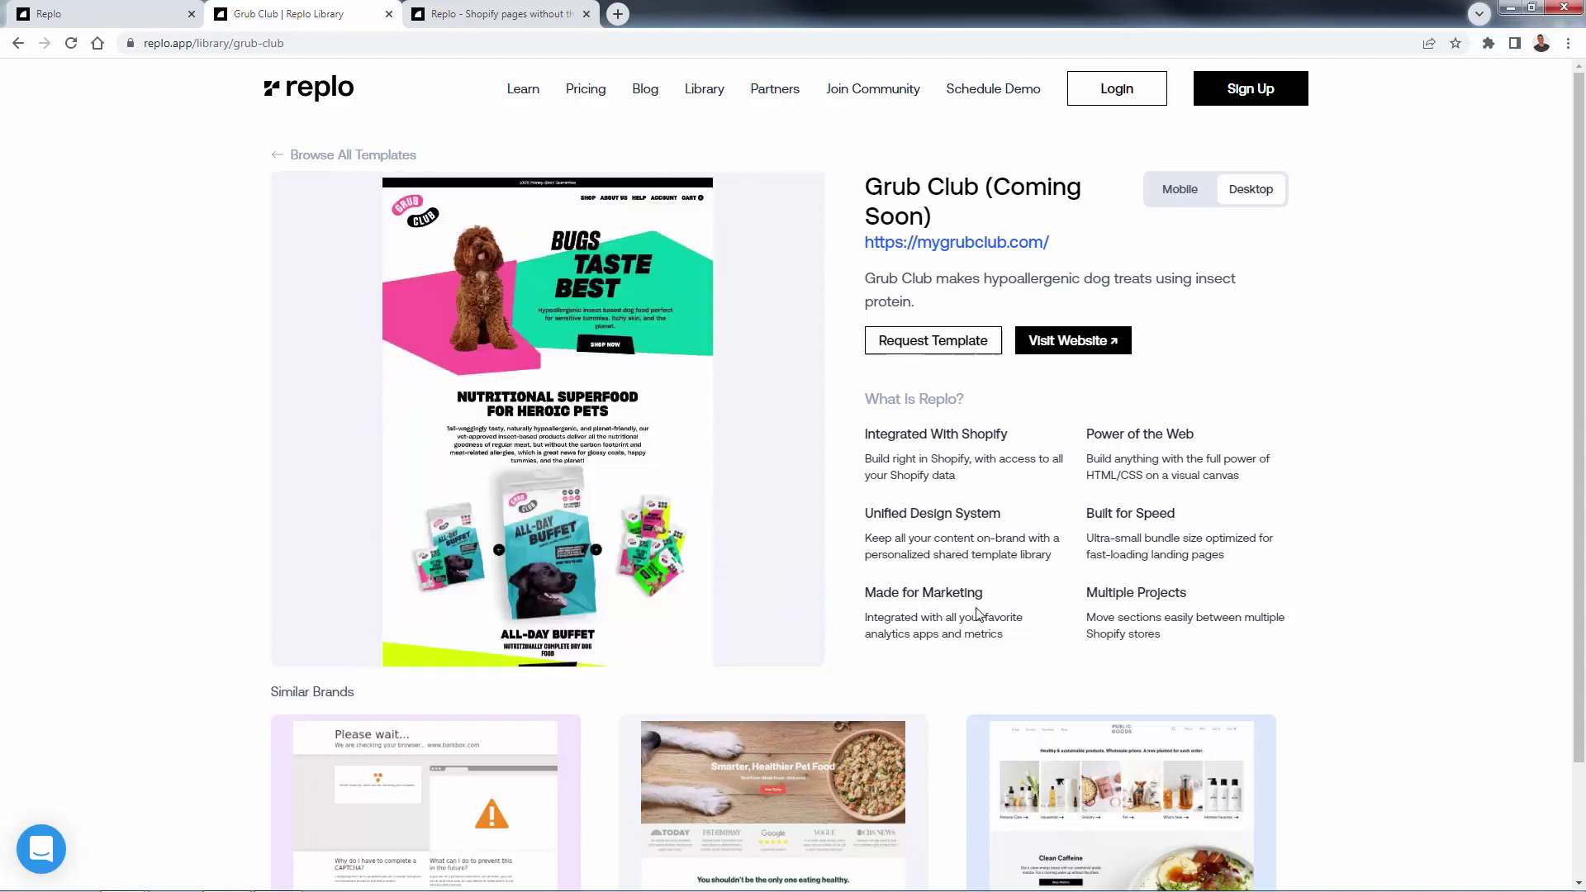
Read the Grub Club feature and Shopify descriptions, then go back to all templates
{"action": "left_click_drag", "start_coordinate": [1020, 665], "coordinate": [958, 552]}
{"action": "left_click", "coordinate": [958, 552]}
{"action": "left_click_drag", "start_coordinate": [946, 434], "coordinate": [959, 507]}
{"action": "left_click", "coordinate": [959, 507]}
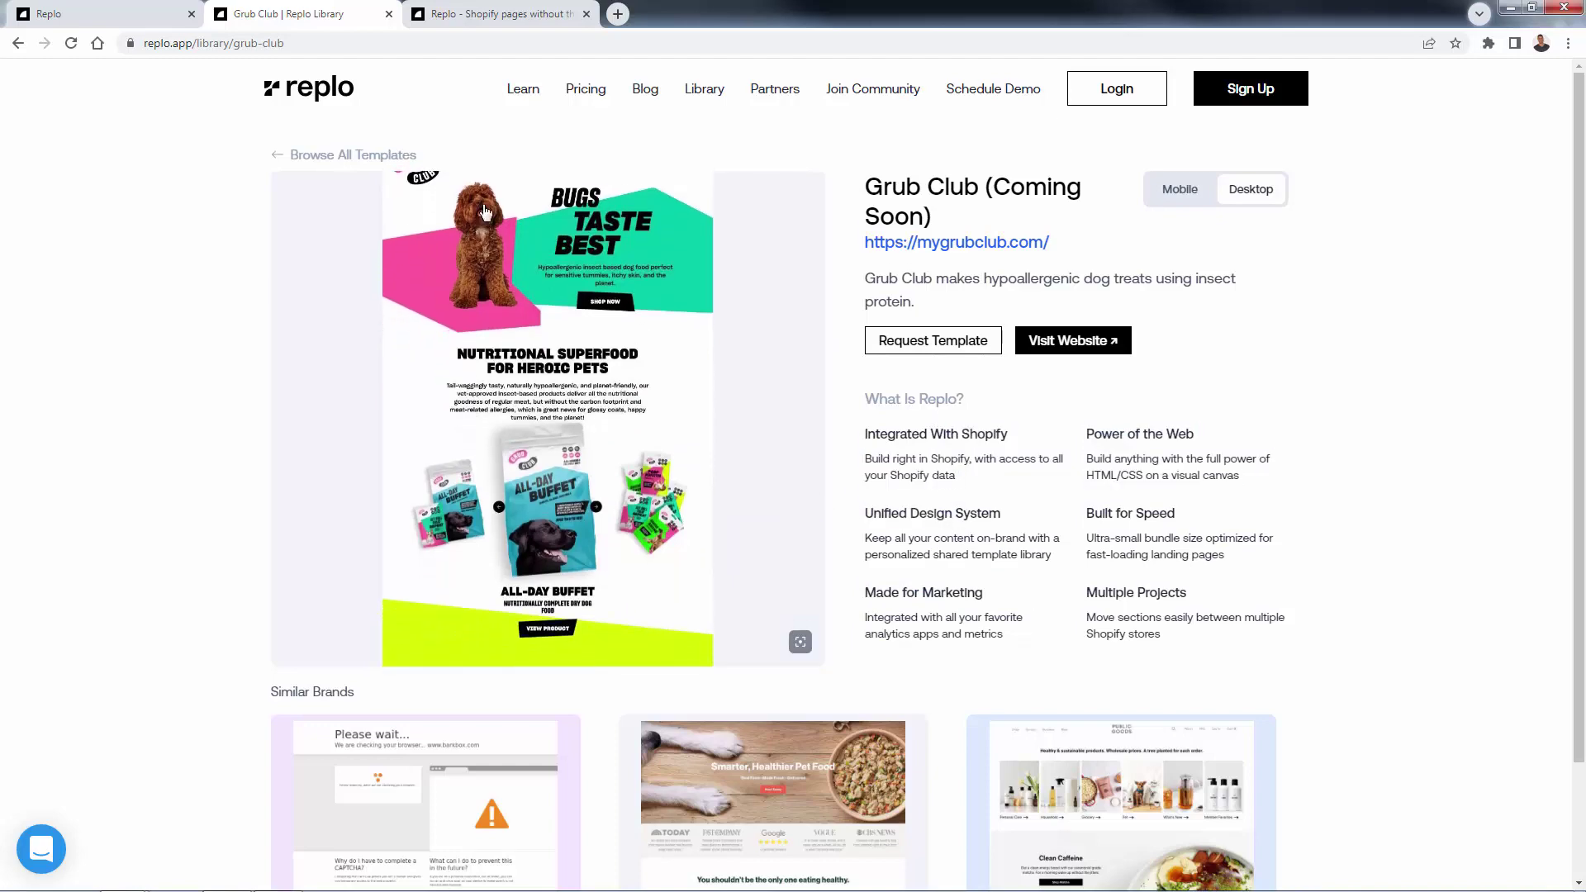
{"action": "left_click", "coordinate": [370, 157]}
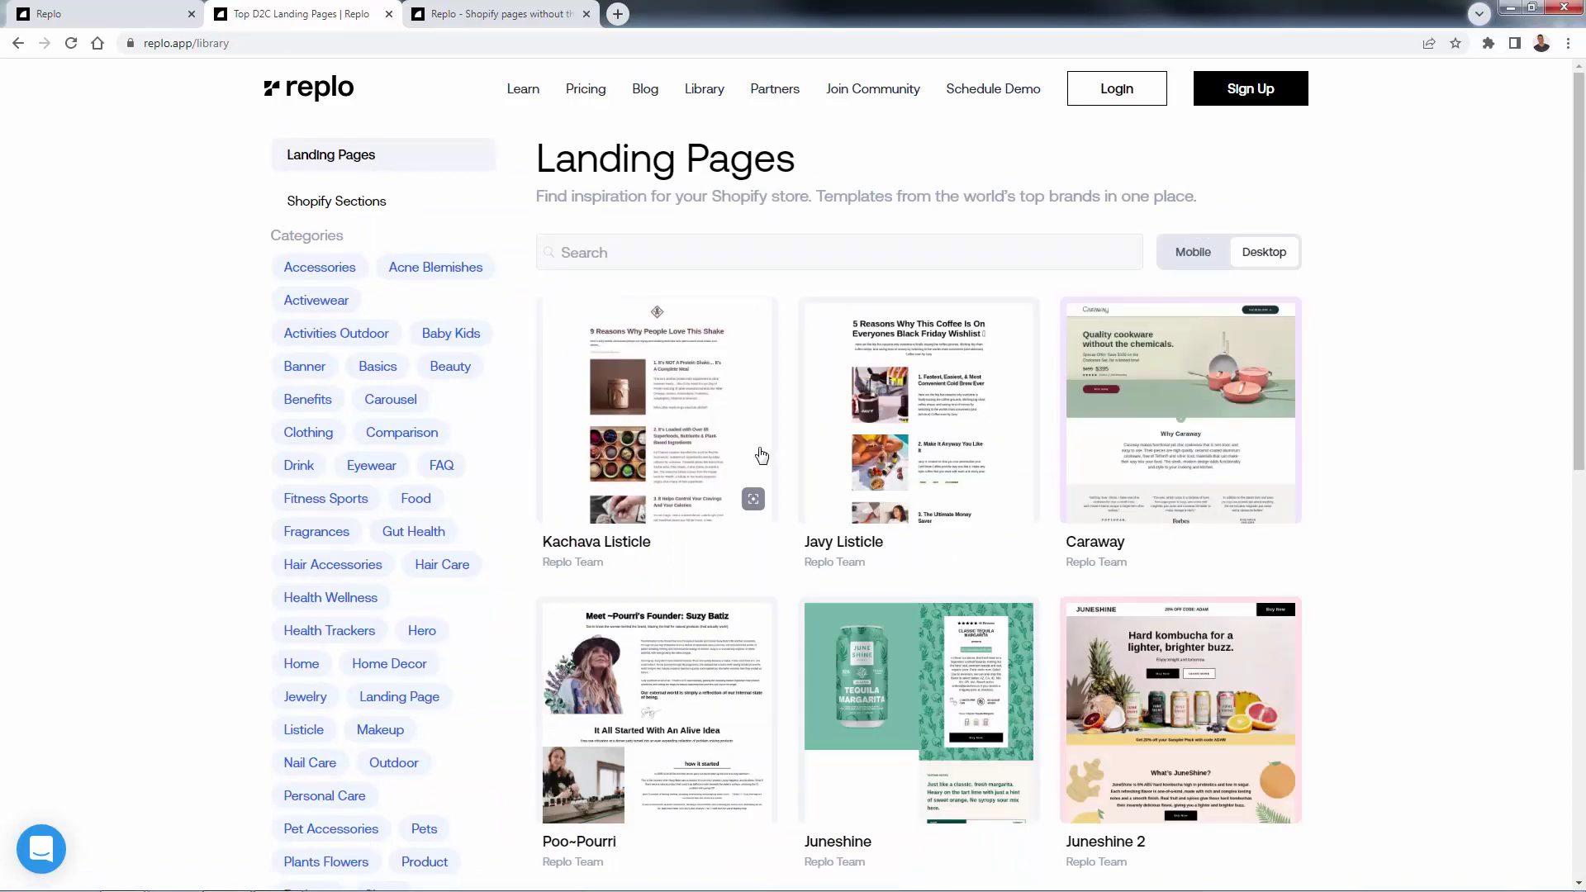
Filter the template library to Food landing pages
{"action": "scroll", "coordinate": [751, 442], "scroll_direction": "down", "scroll_amount": 6}
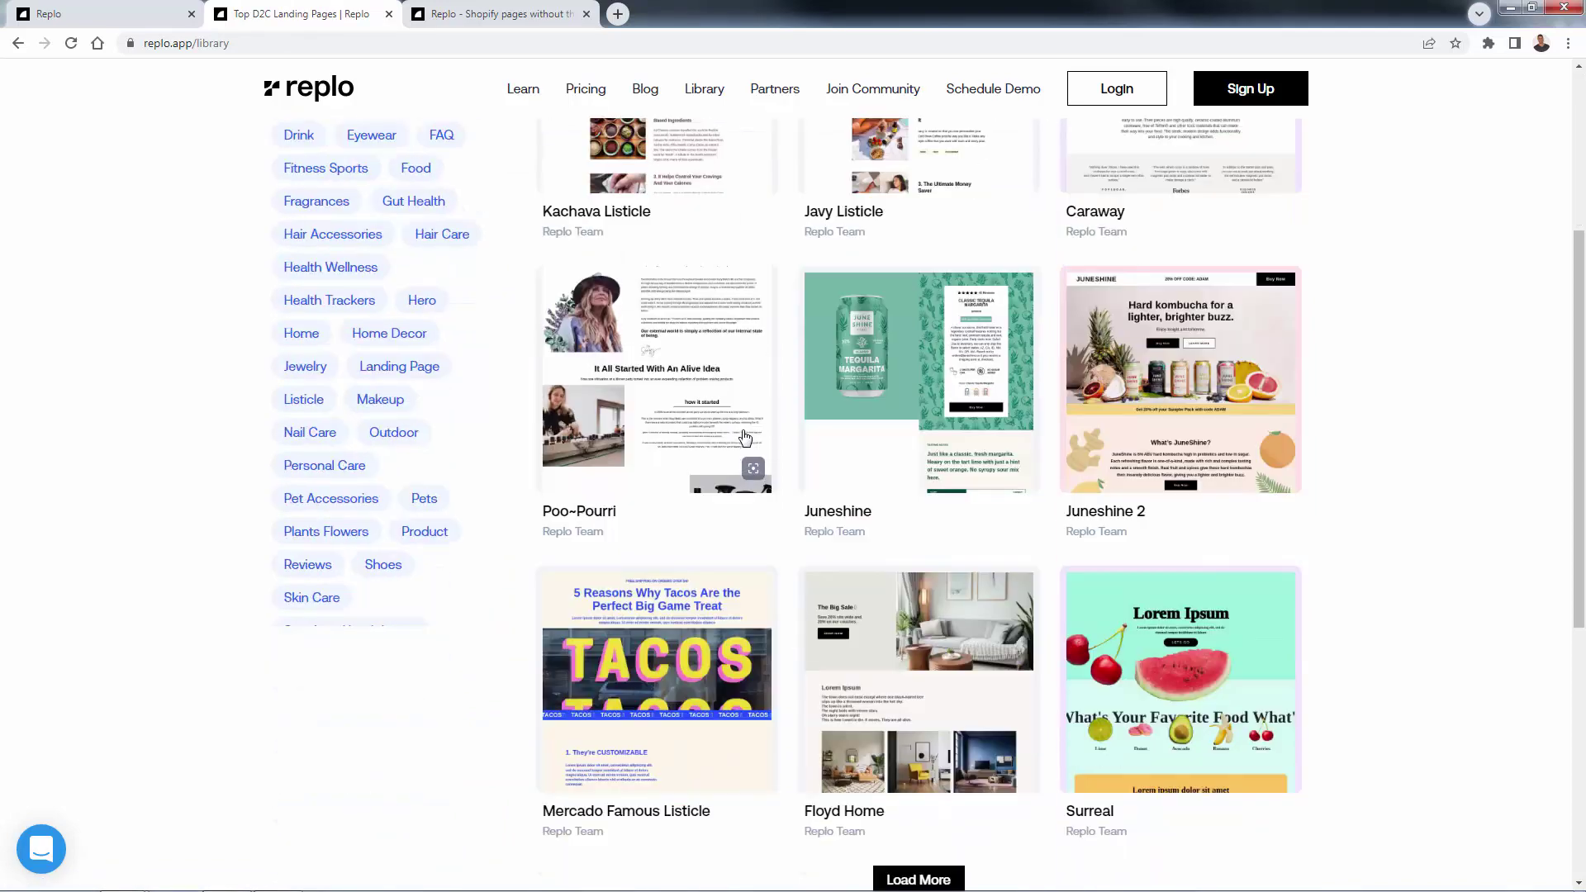
{"action": "scroll", "coordinate": [746, 436], "scroll_direction": "up", "scroll_amount": 1}
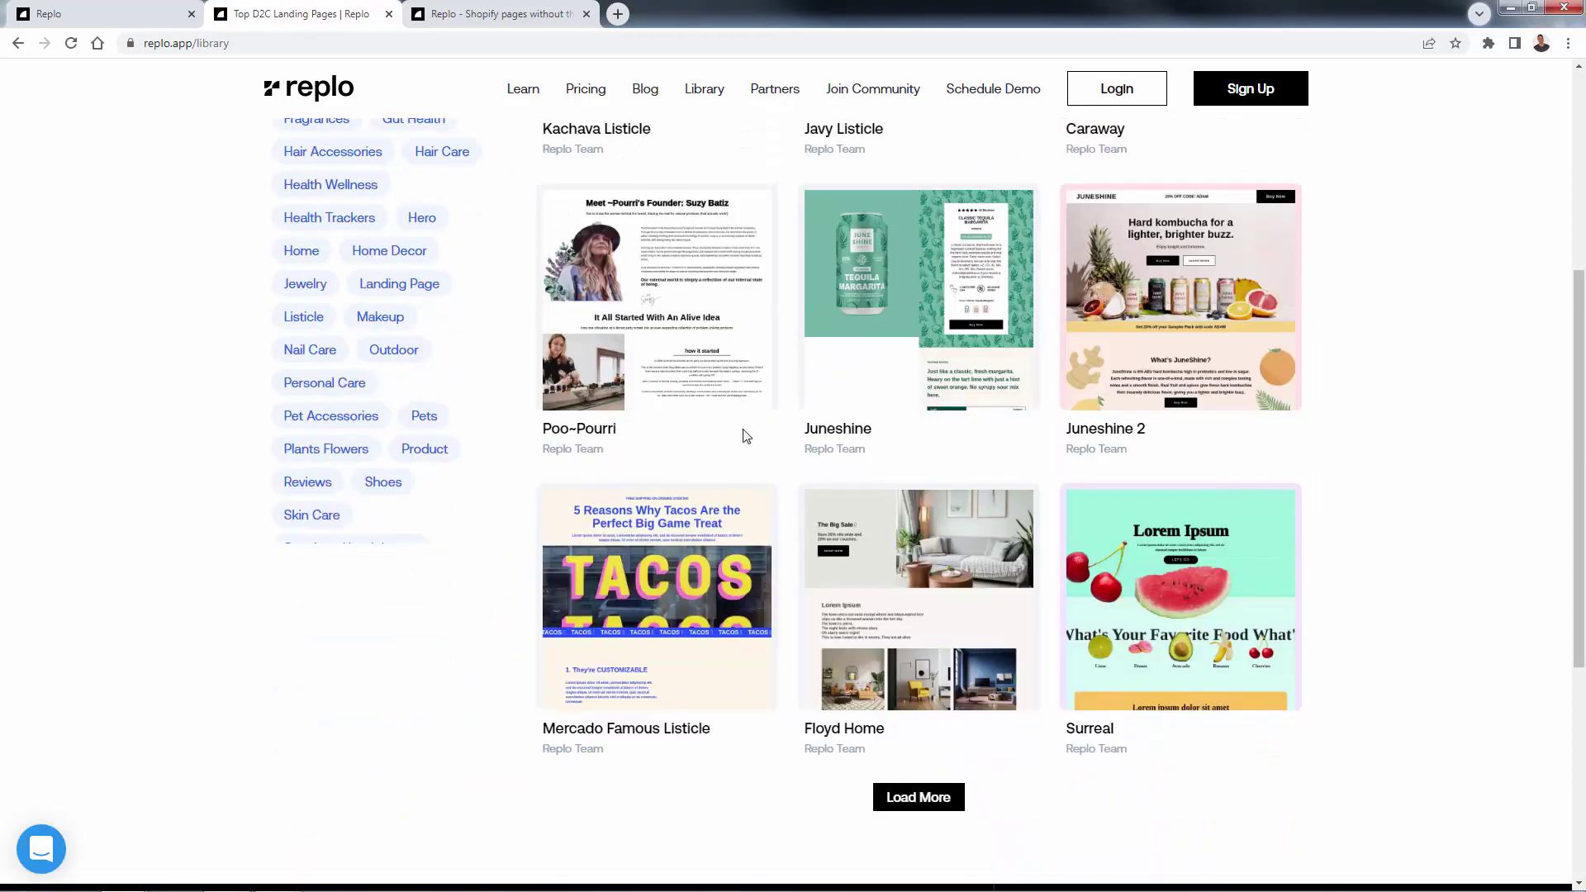
{"action": "scroll", "coordinate": [421, 321], "scroll_direction": "up", "scroll_amount": 3}
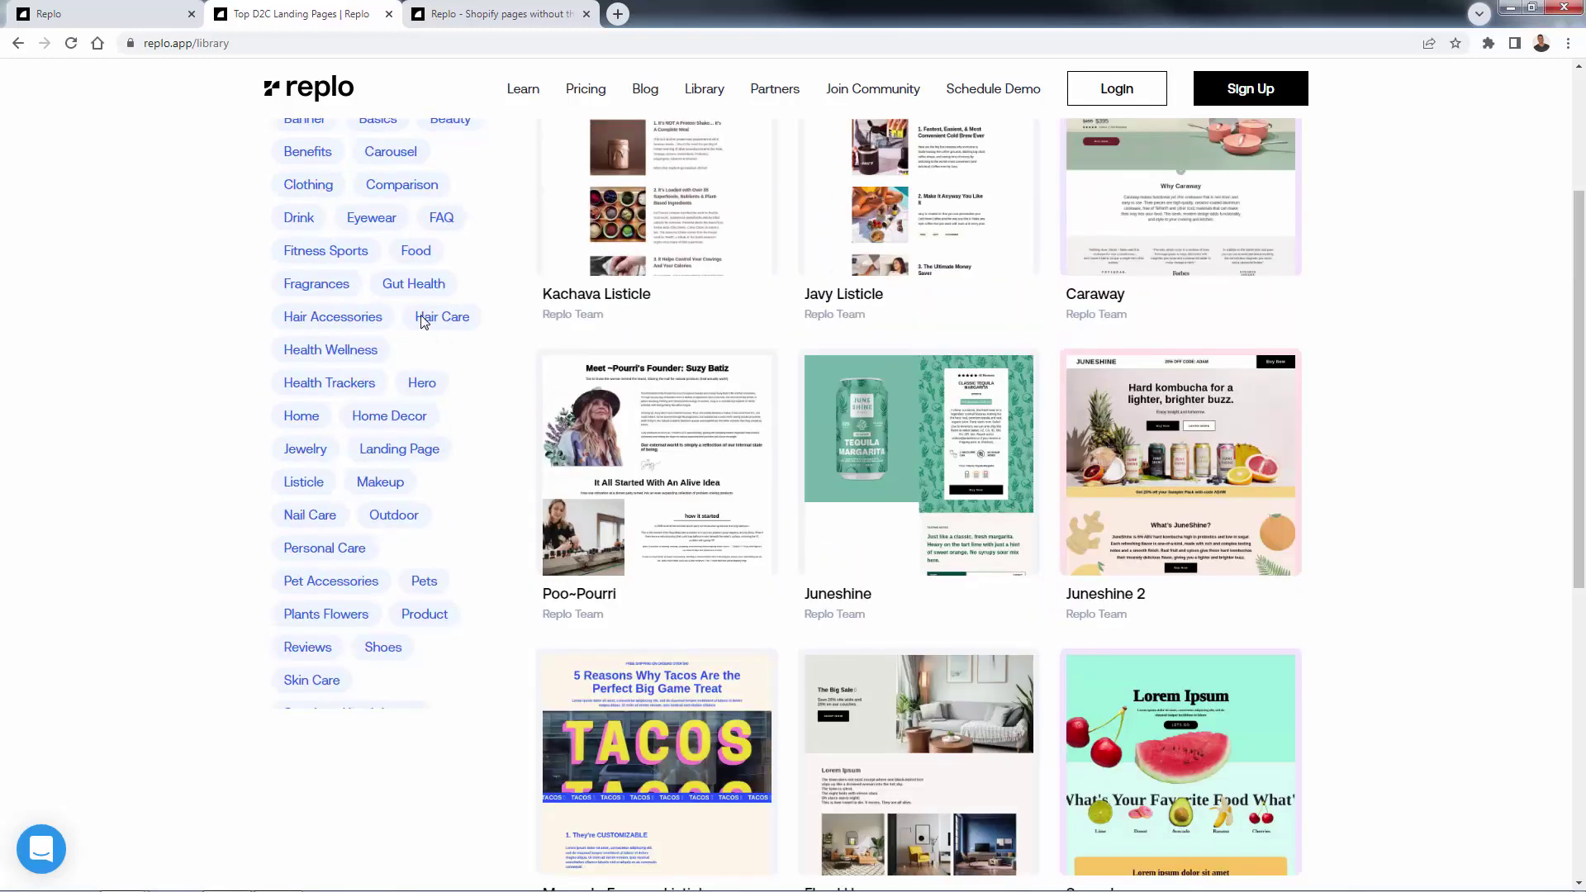
{"action": "scroll", "coordinate": [409, 223], "scroll_direction": "up", "scroll_amount": 1}
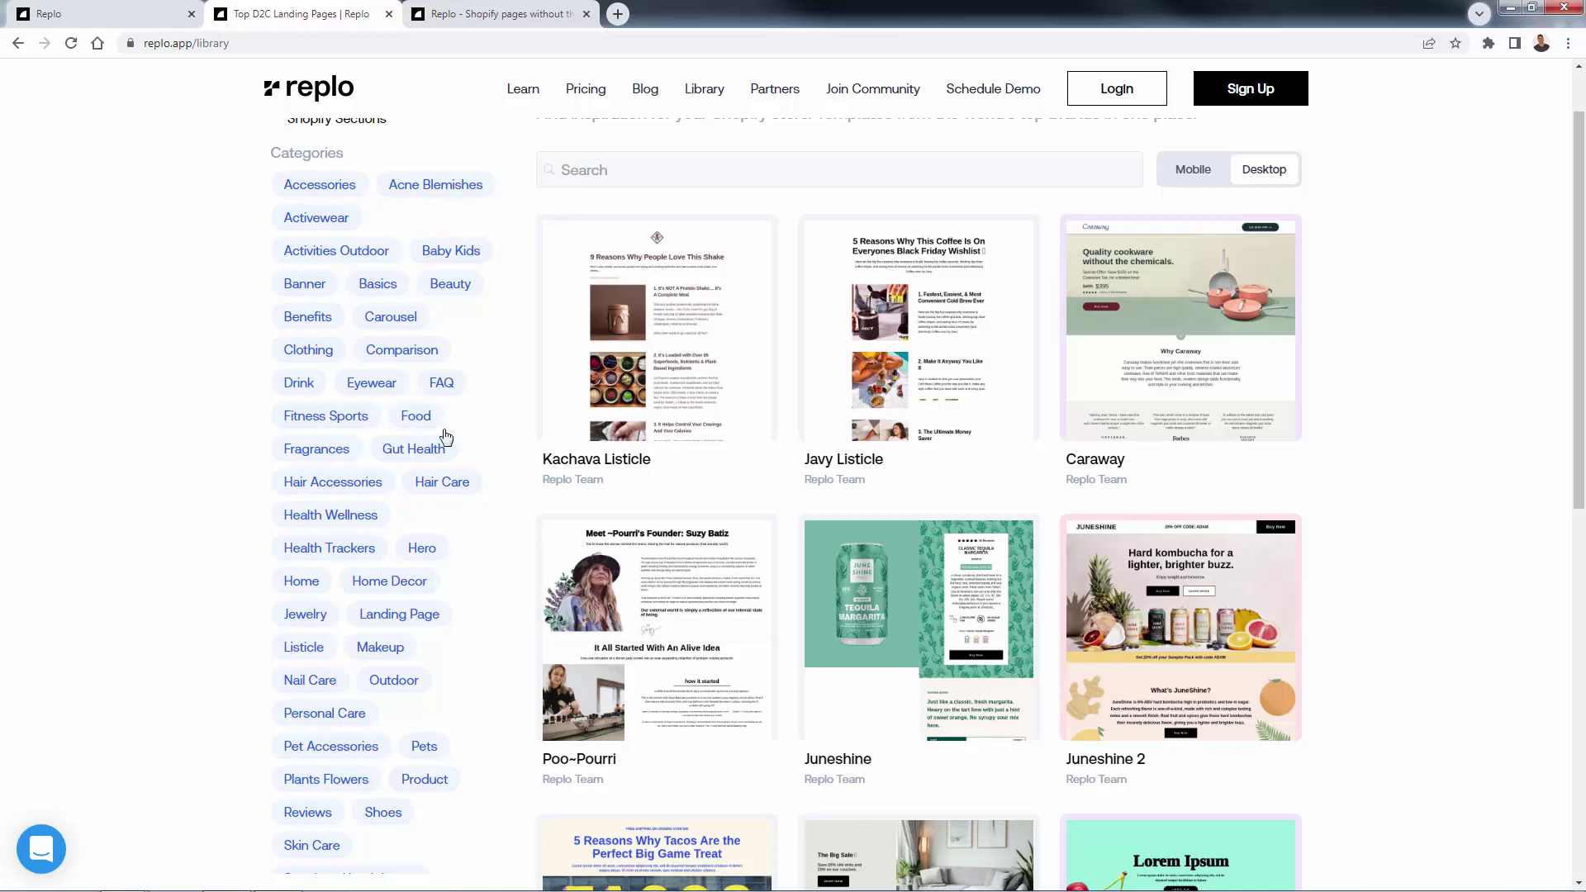
{"action": "left_click", "coordinate": [417, 417]}
{"action": "scroll", "coordinate": [729, 496], "scroll_direction": "down", "scroll_amount": 6}
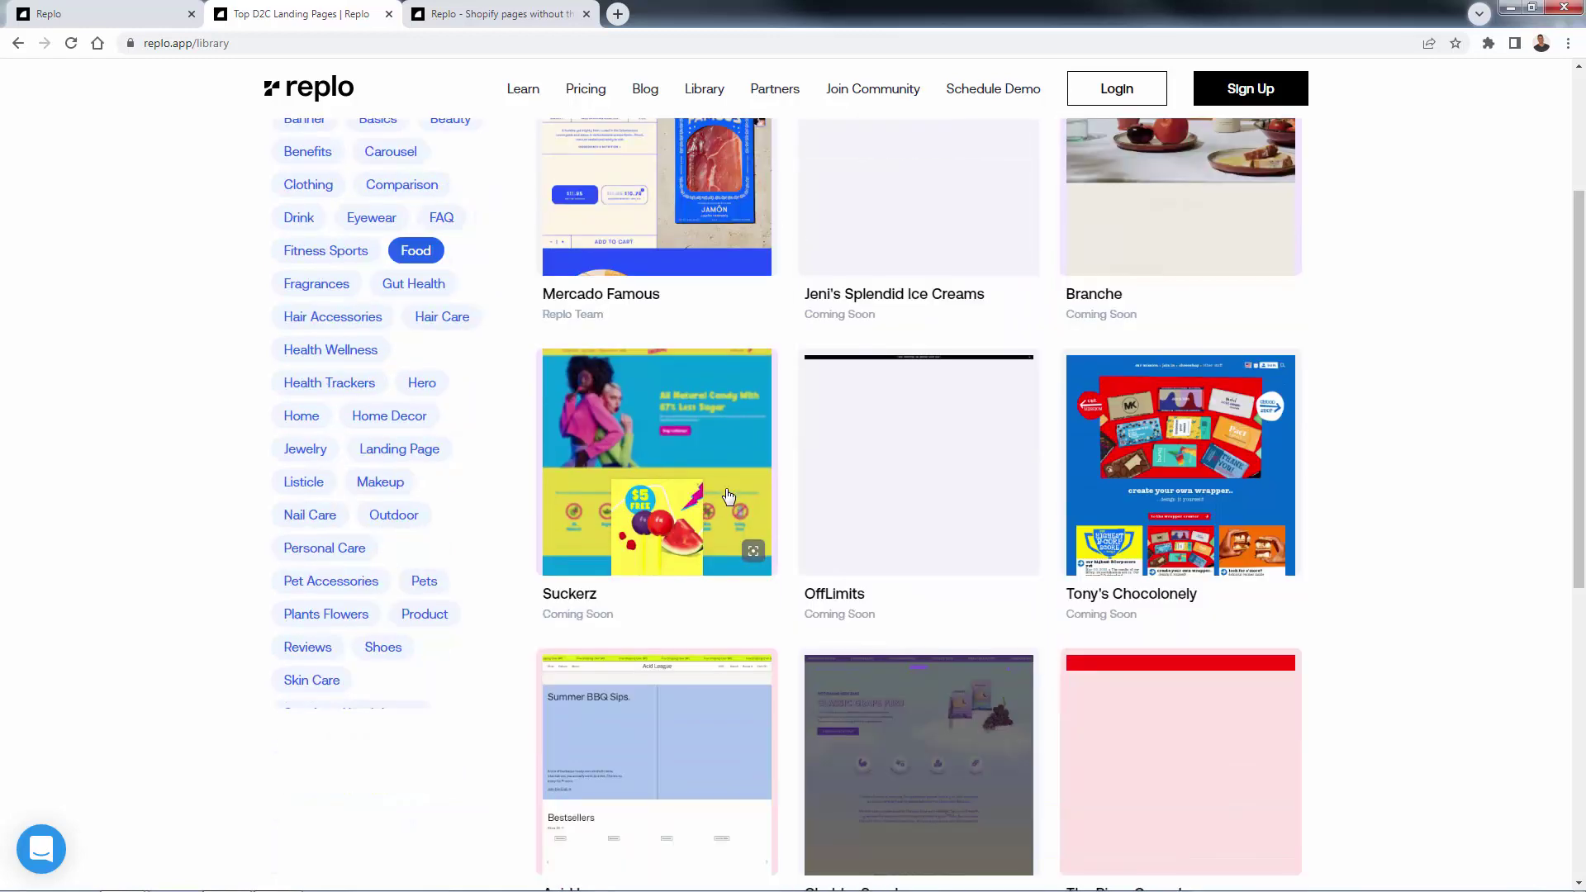
{"action": "scroll", "coordinate": [731, 494], "scroll_direction": "up", "scroll_amount": 7}
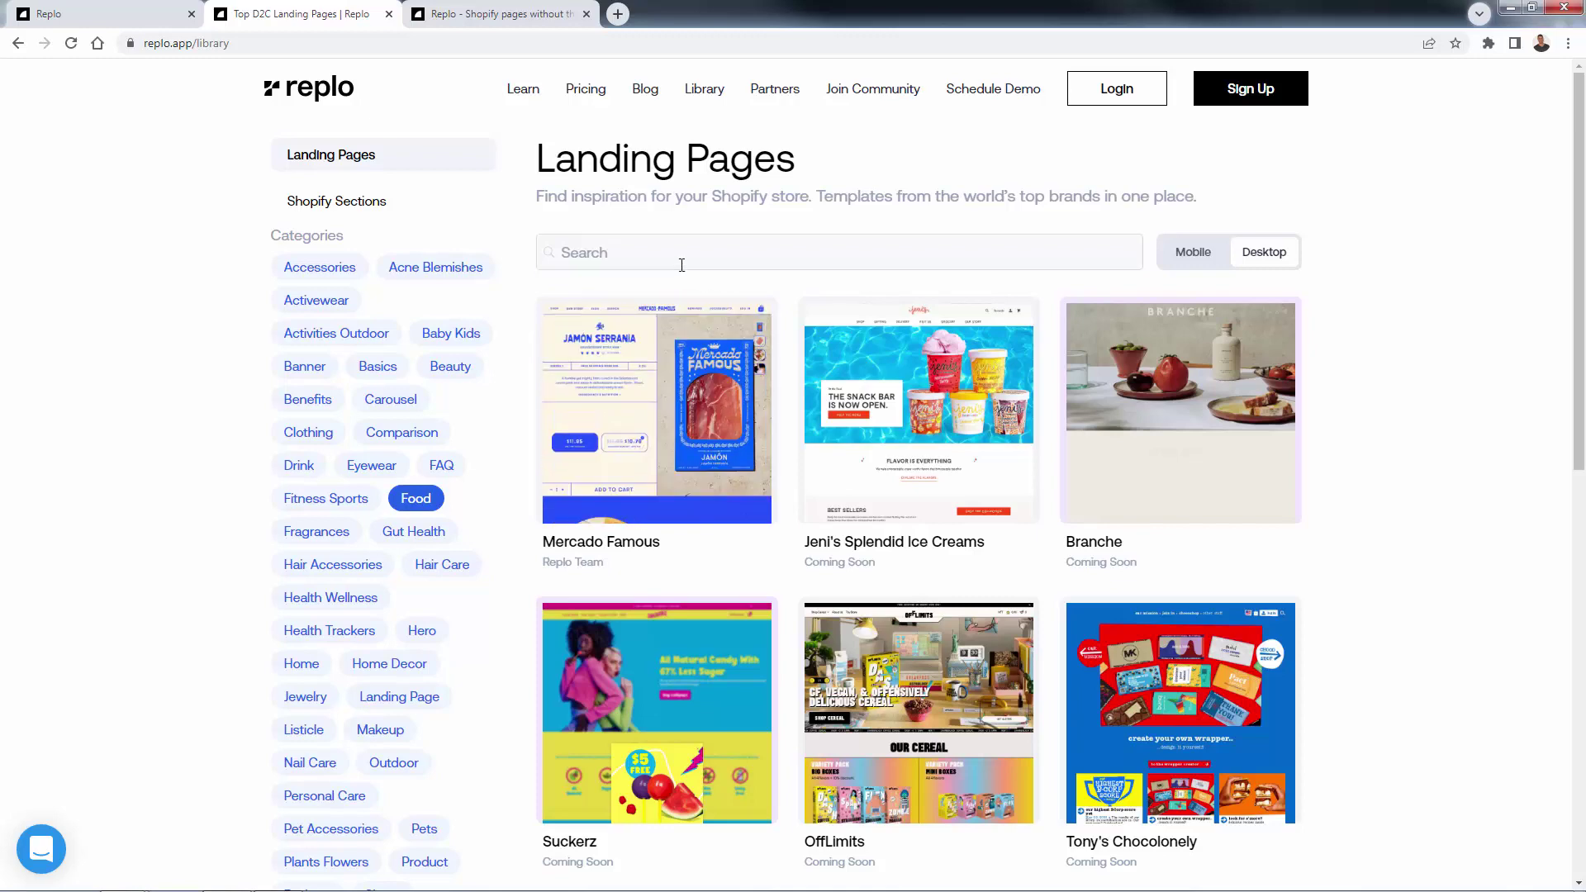
Preview Food templates in Mobile view, load more, then return to the project dashboard
{"action": "left_click", "coordinate": [1192, 253]}
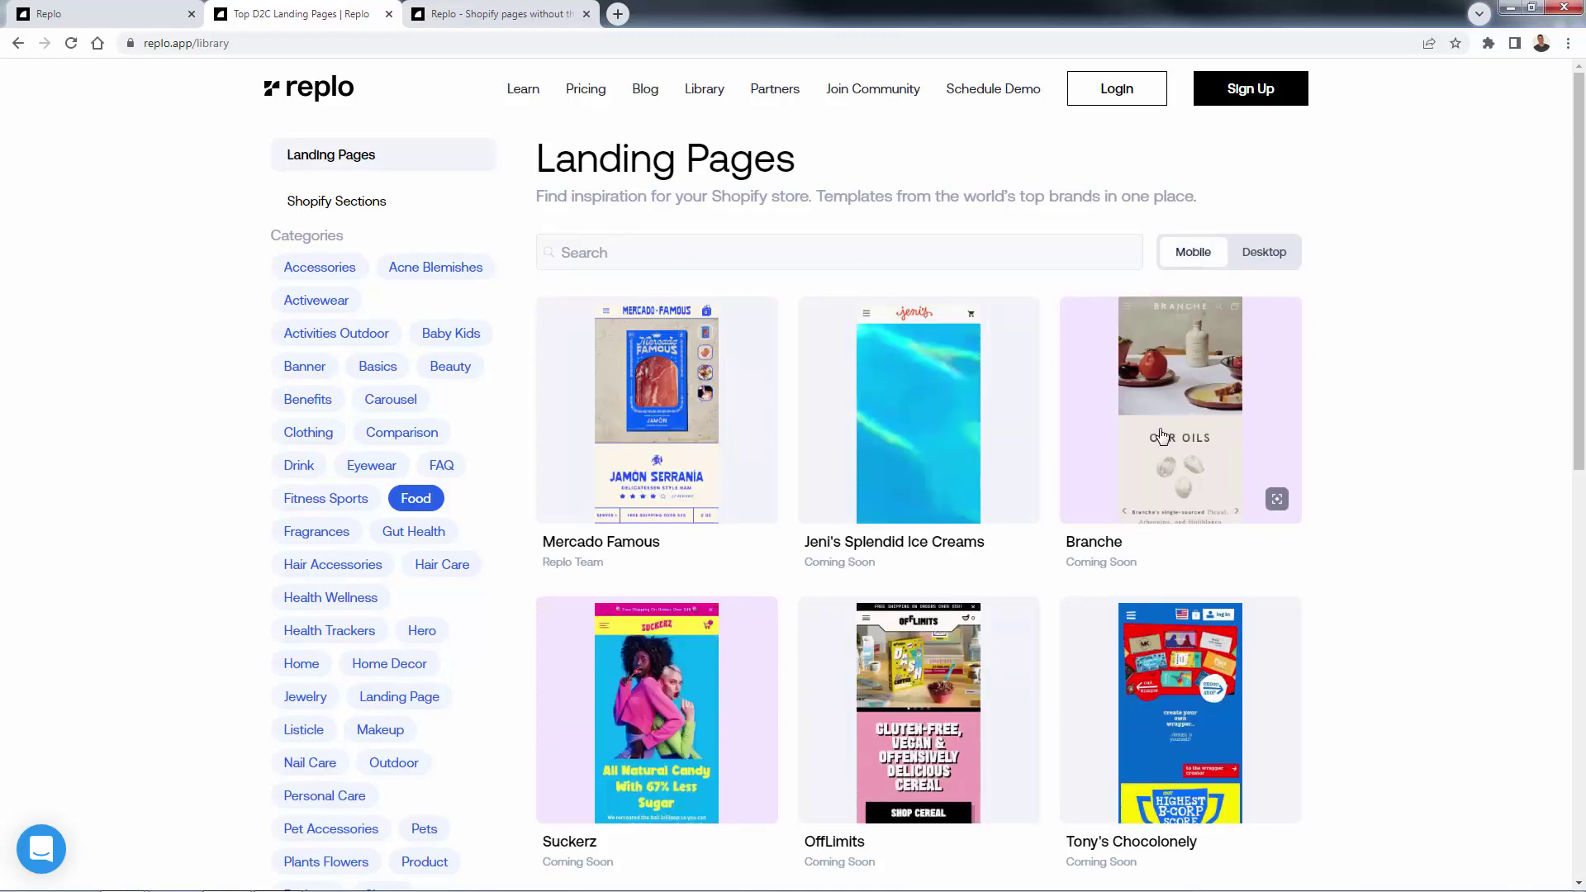
{"action": "scroll", "coordinate": [1106, 508], "scroll_direction": "down", "scroll_amount": 4}
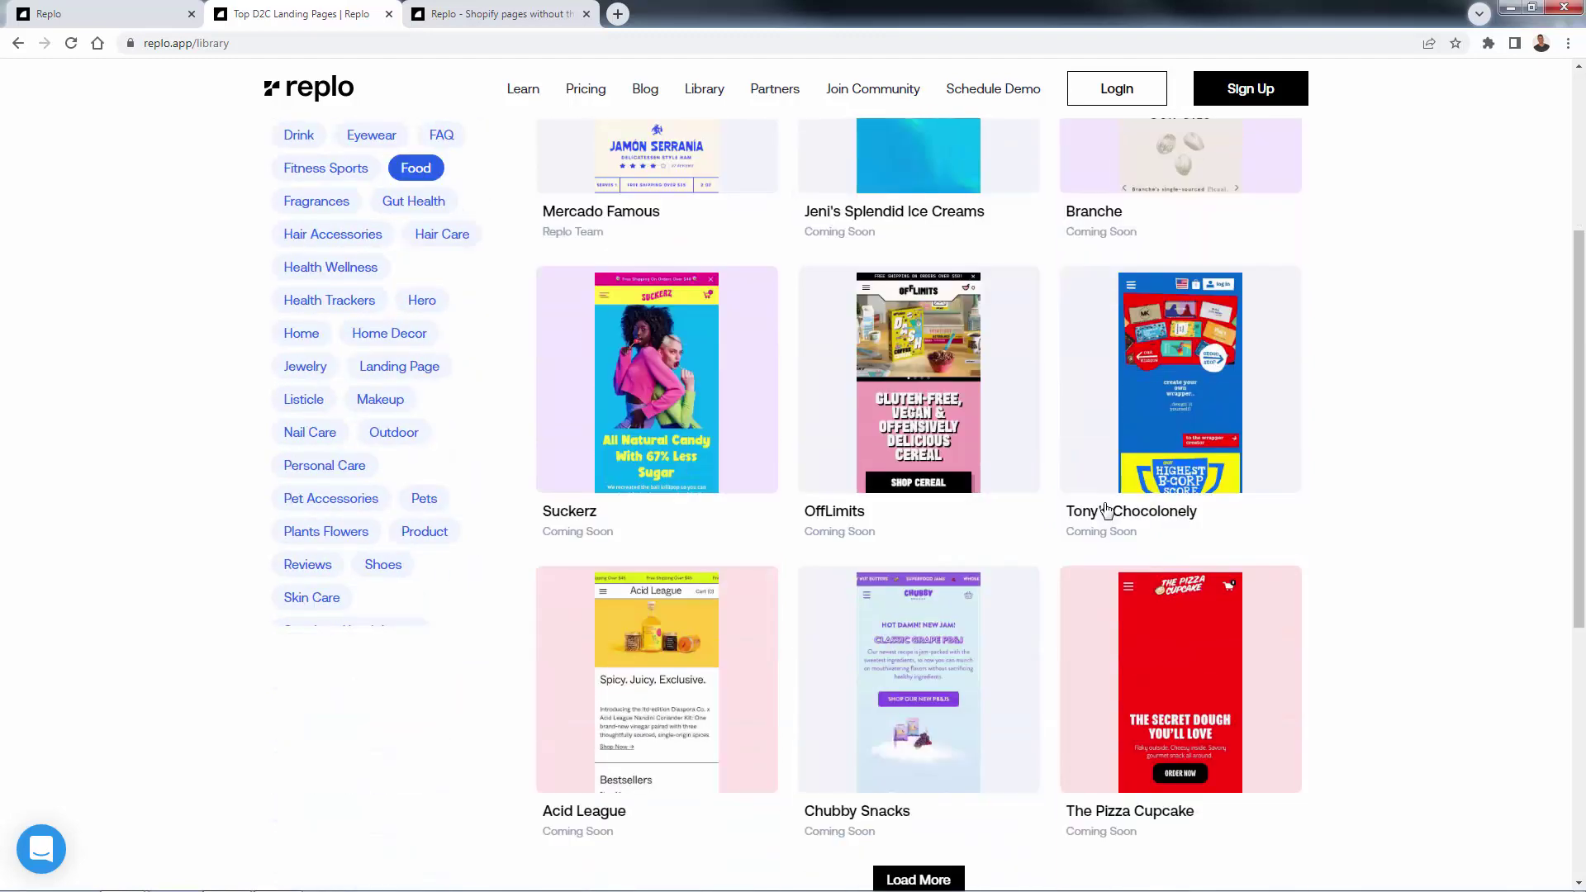
{"action": "scroll", "coordinate": [1107, 508], "scroll_direction": "down", "scroll_amount": 3}
{"action": "left_click", "coordinate": [950, 637]}
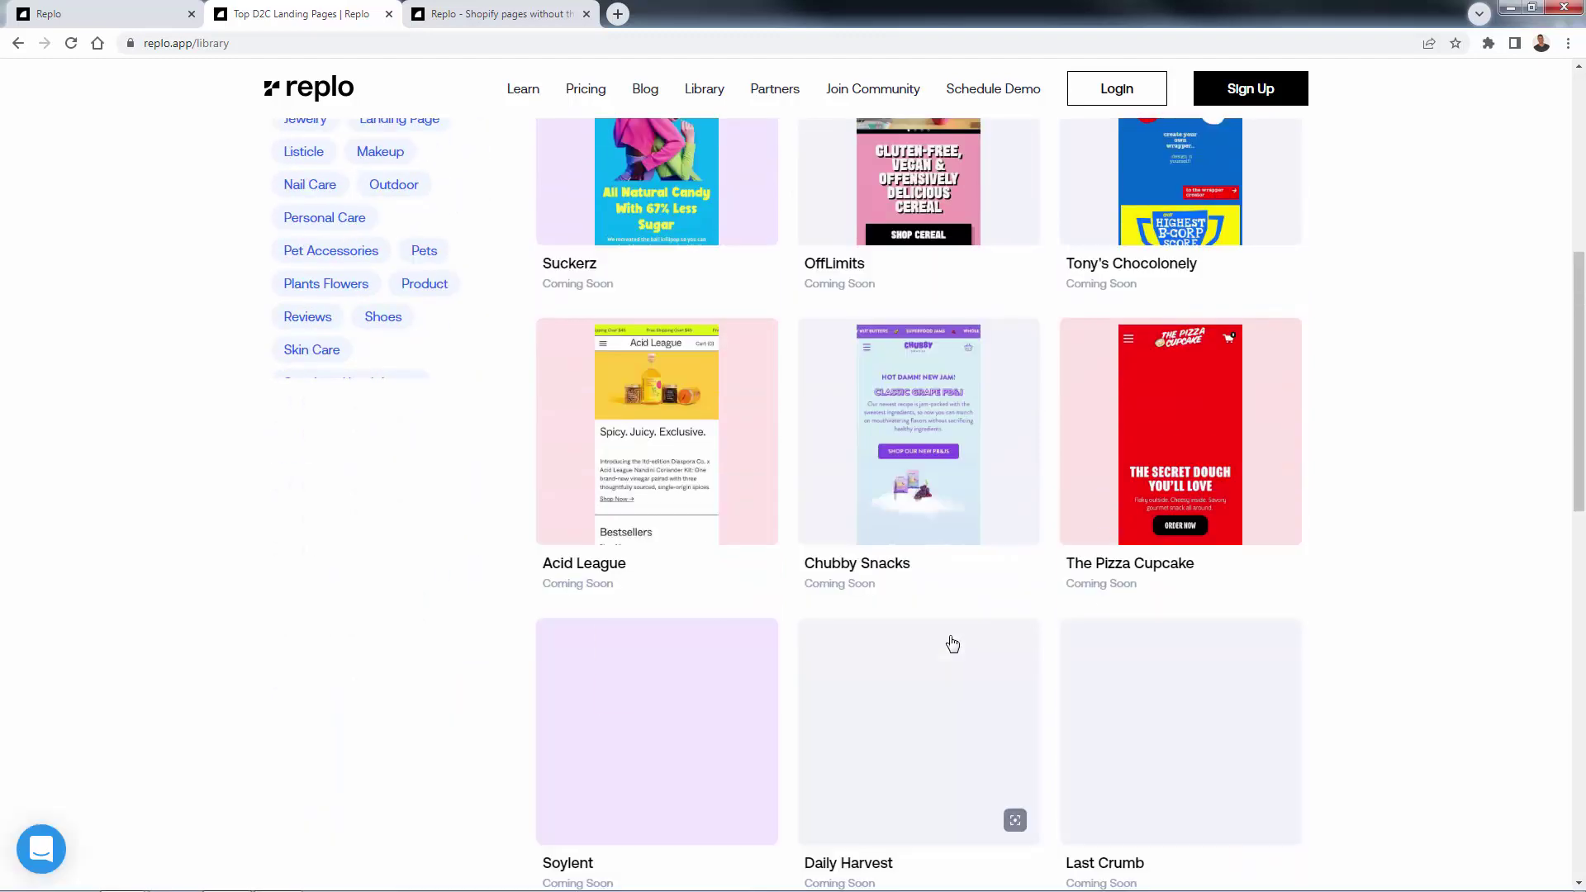
{"action": "scroll", "coordinate": [952, 642], "scroll_direction": "down", "scroll_amount": 5}
{"action": "scroll", "coordinate": [952, 642], "scroll_direction": "down", "scroll_amount": 5}
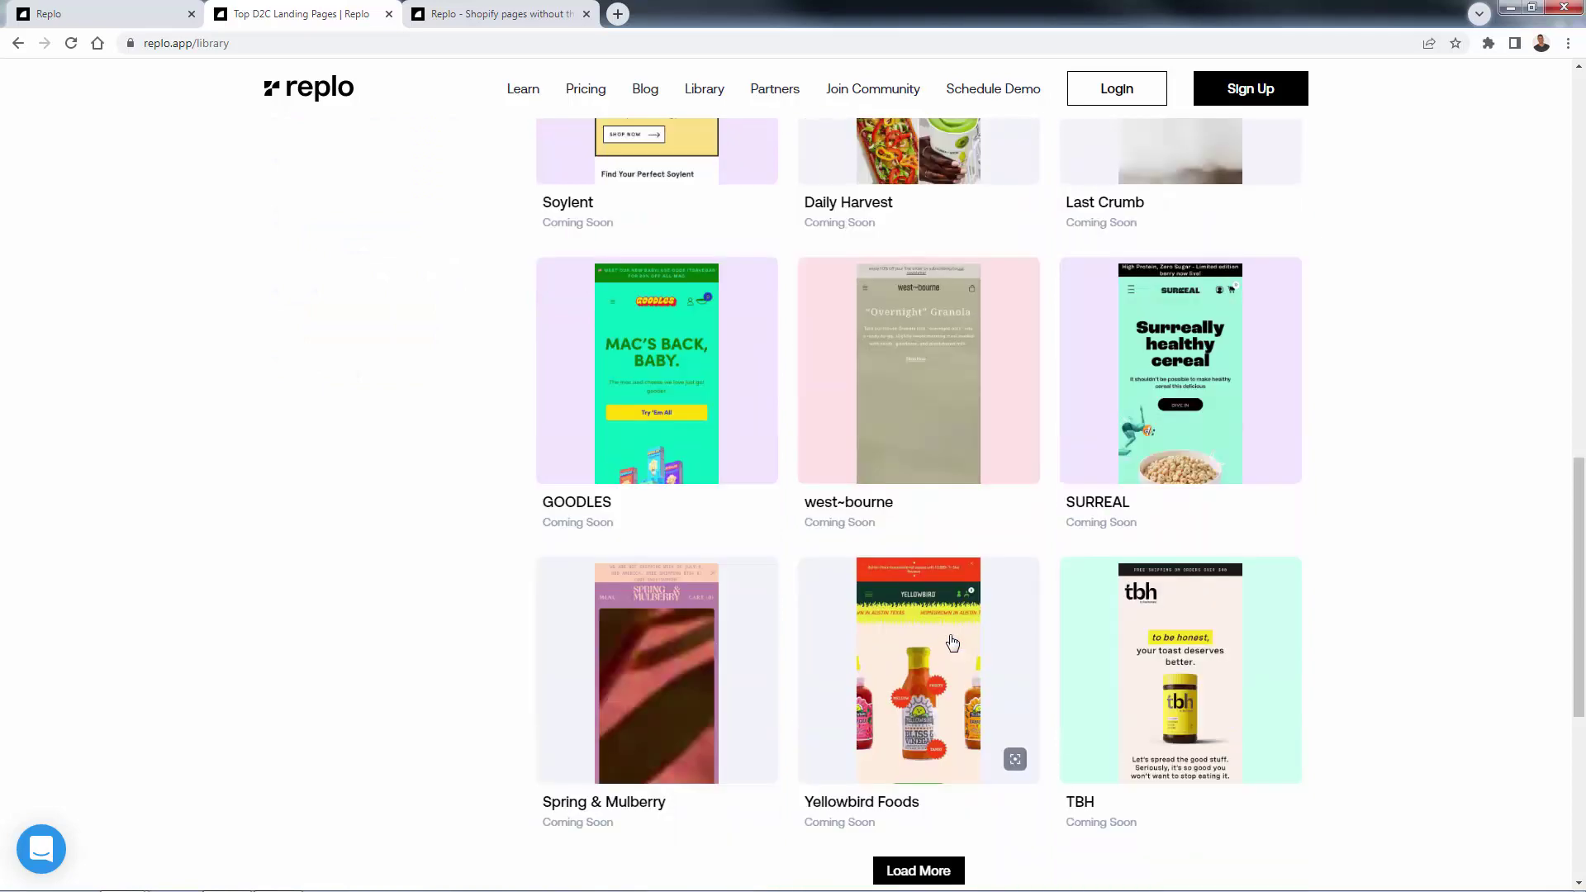
{"action": "scroll", "coordinate": [894, 656], "scroll_direction": "up", "scroll_amount": 6}
{"action": "scroll", "coordinate": [895, 656], "scroll_direction": "up", "scroll_amount": 10}
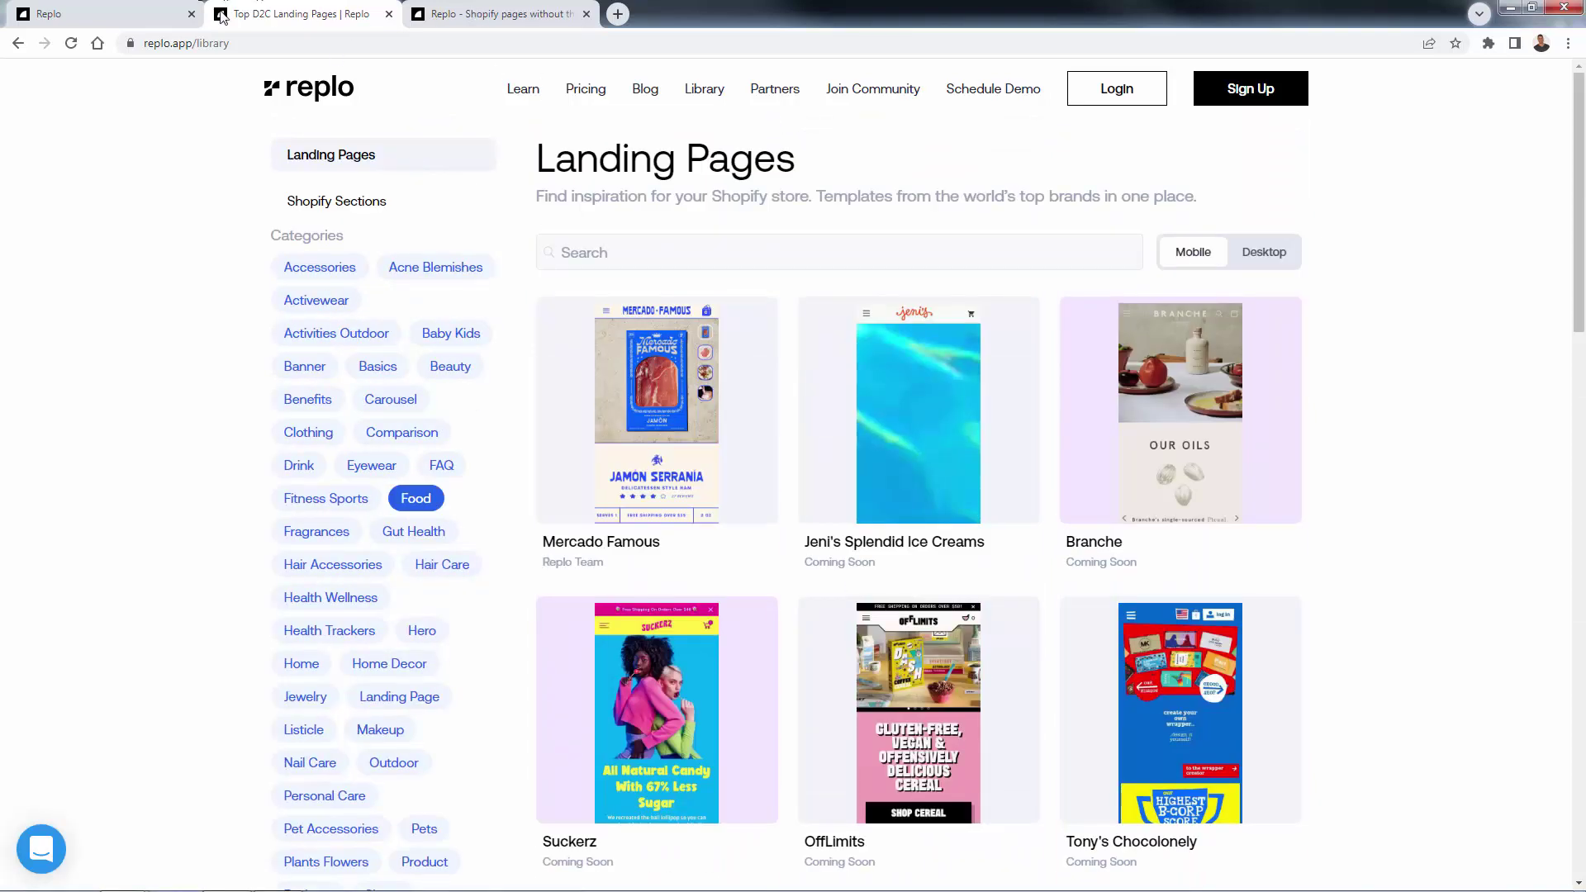
{"action": "left_click", "coordinate": [175, 17]}
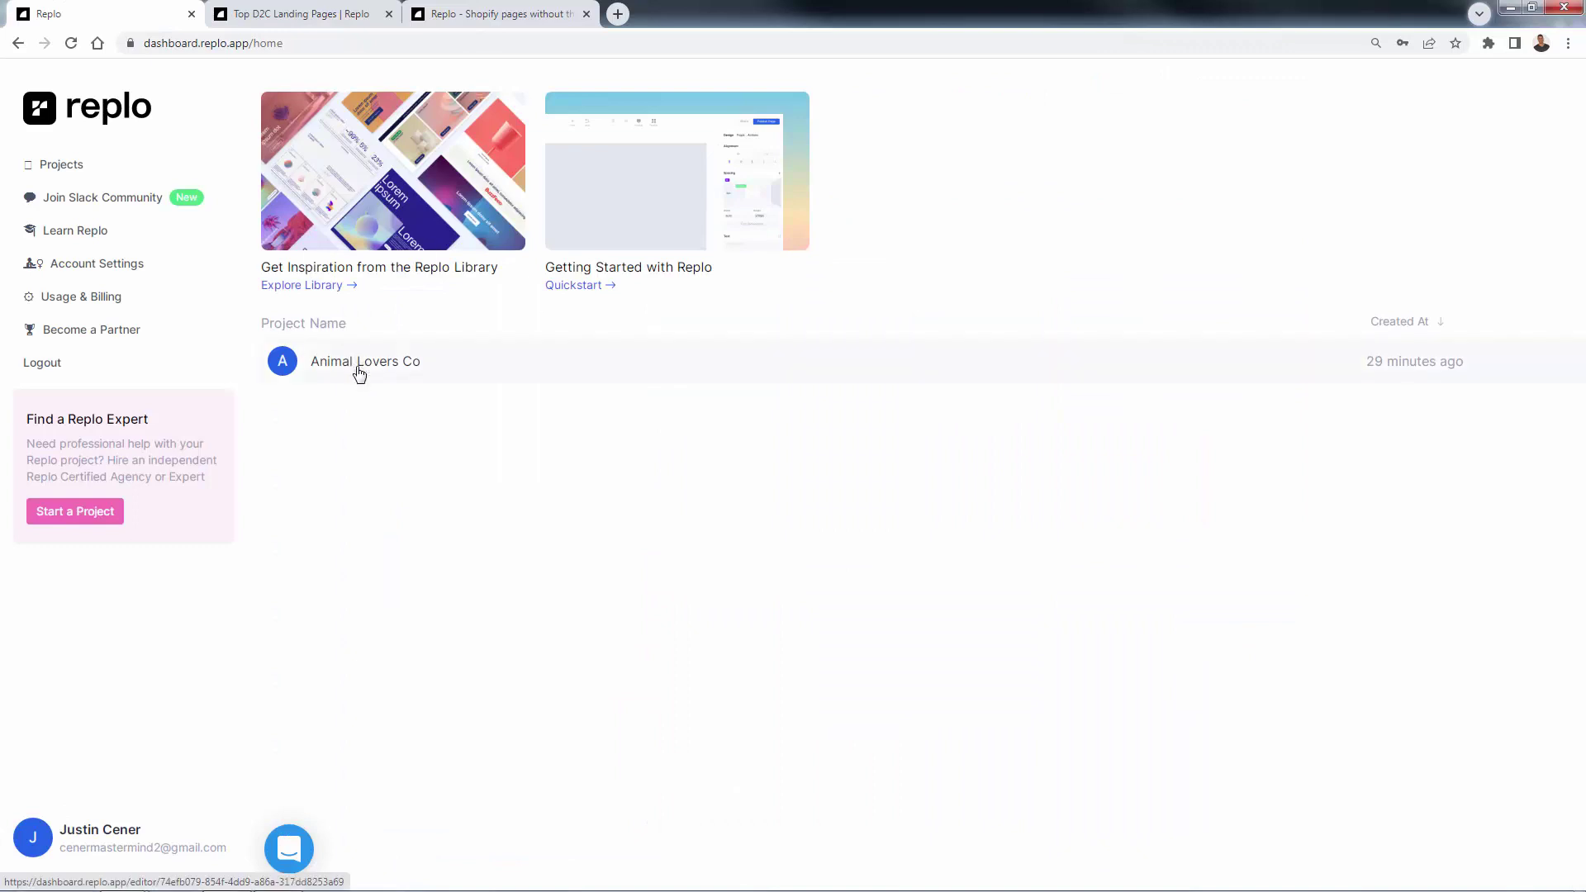
Open the Getting started docs and read the Installation guide
{"action": "left_click", "coordinate": [591, 285]}
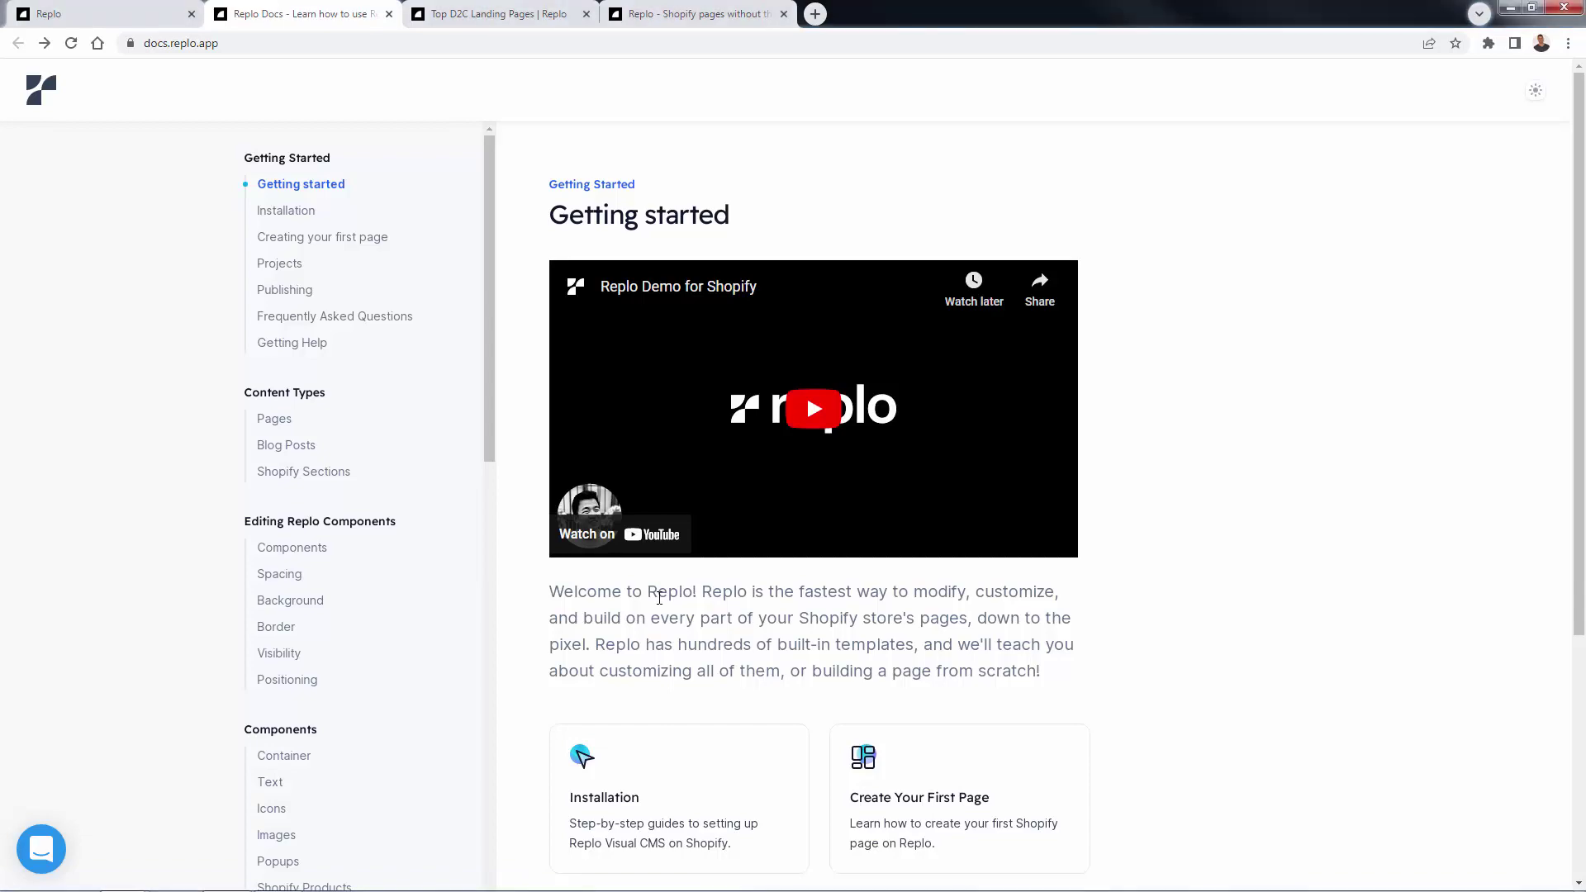
{"action": "scroll", "coordinate": [659, 598], "scroll_direction": "down", "scroll_amount": 1}
{"action": "left_click", "coordinate": [667, 721]}
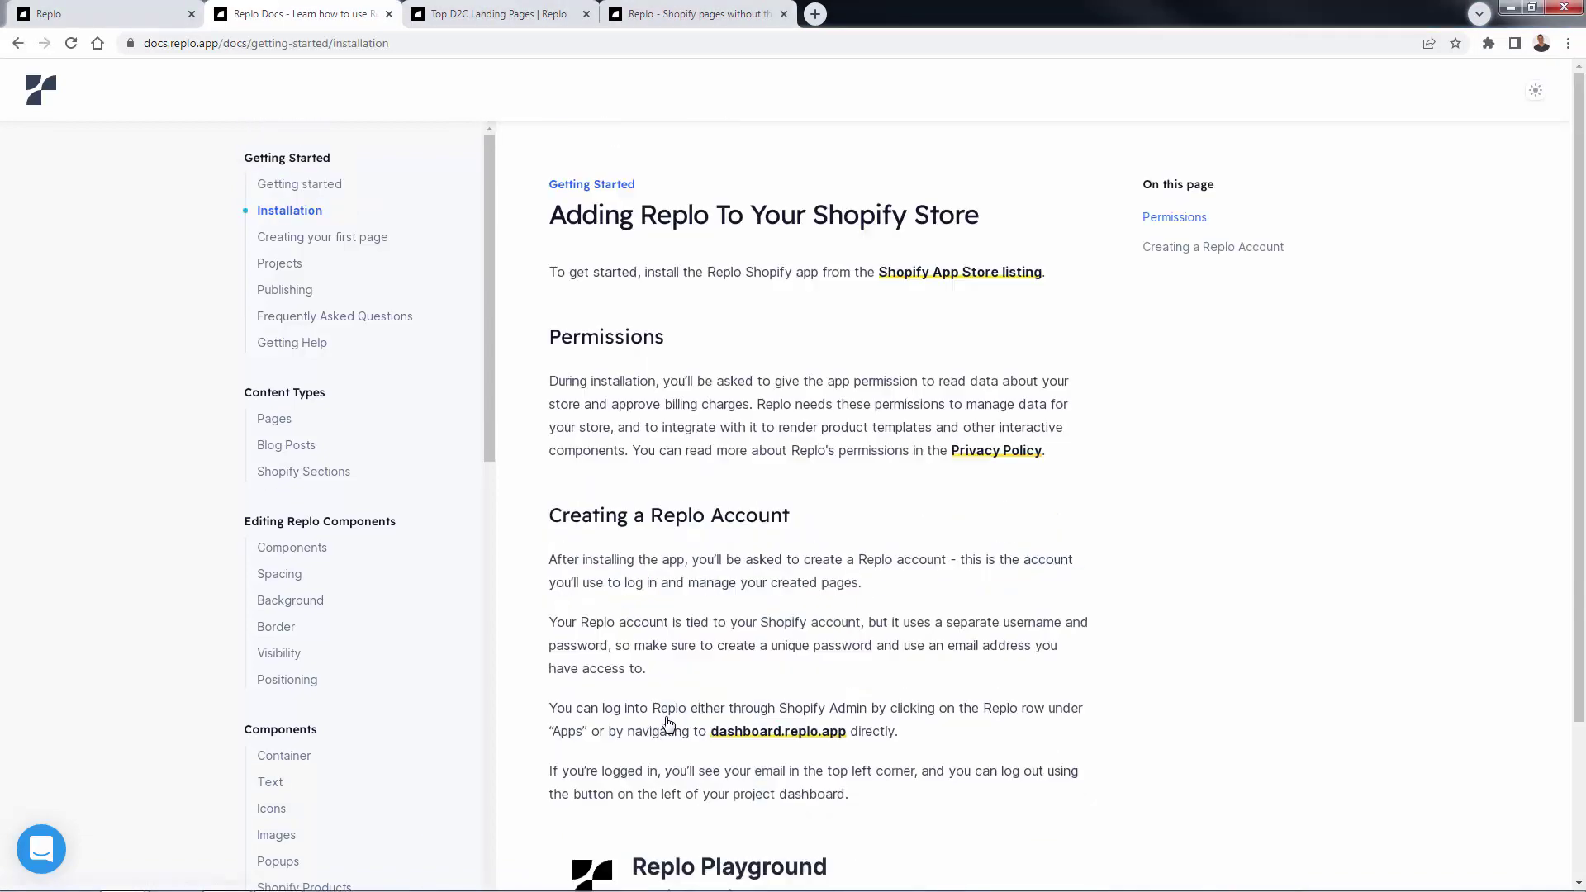
{"action": "scroll", "coordinate": [662, 616], "scroll_direction": "down", "scroll_amount": 3}
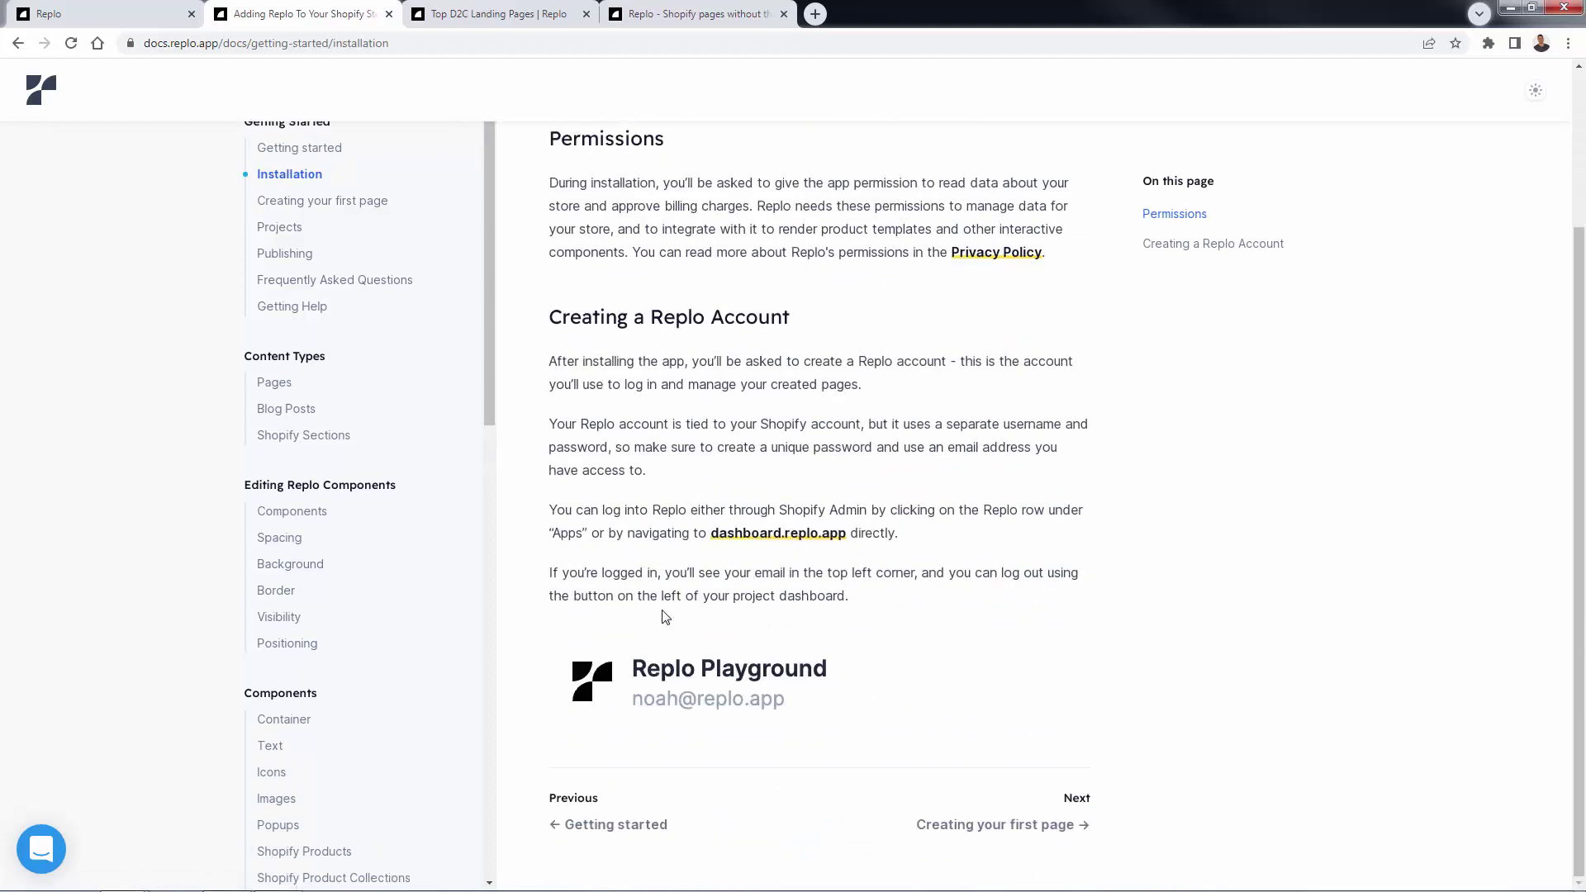
{"action": "scroll", "coordinate": [662, 616], "scroll_direction": "up", "scroll_amount": 3}
Read the 'Creating your first page' guide, then switch back to the project dashboard
{"action": "left_click", "coordinate": [382, 244]}
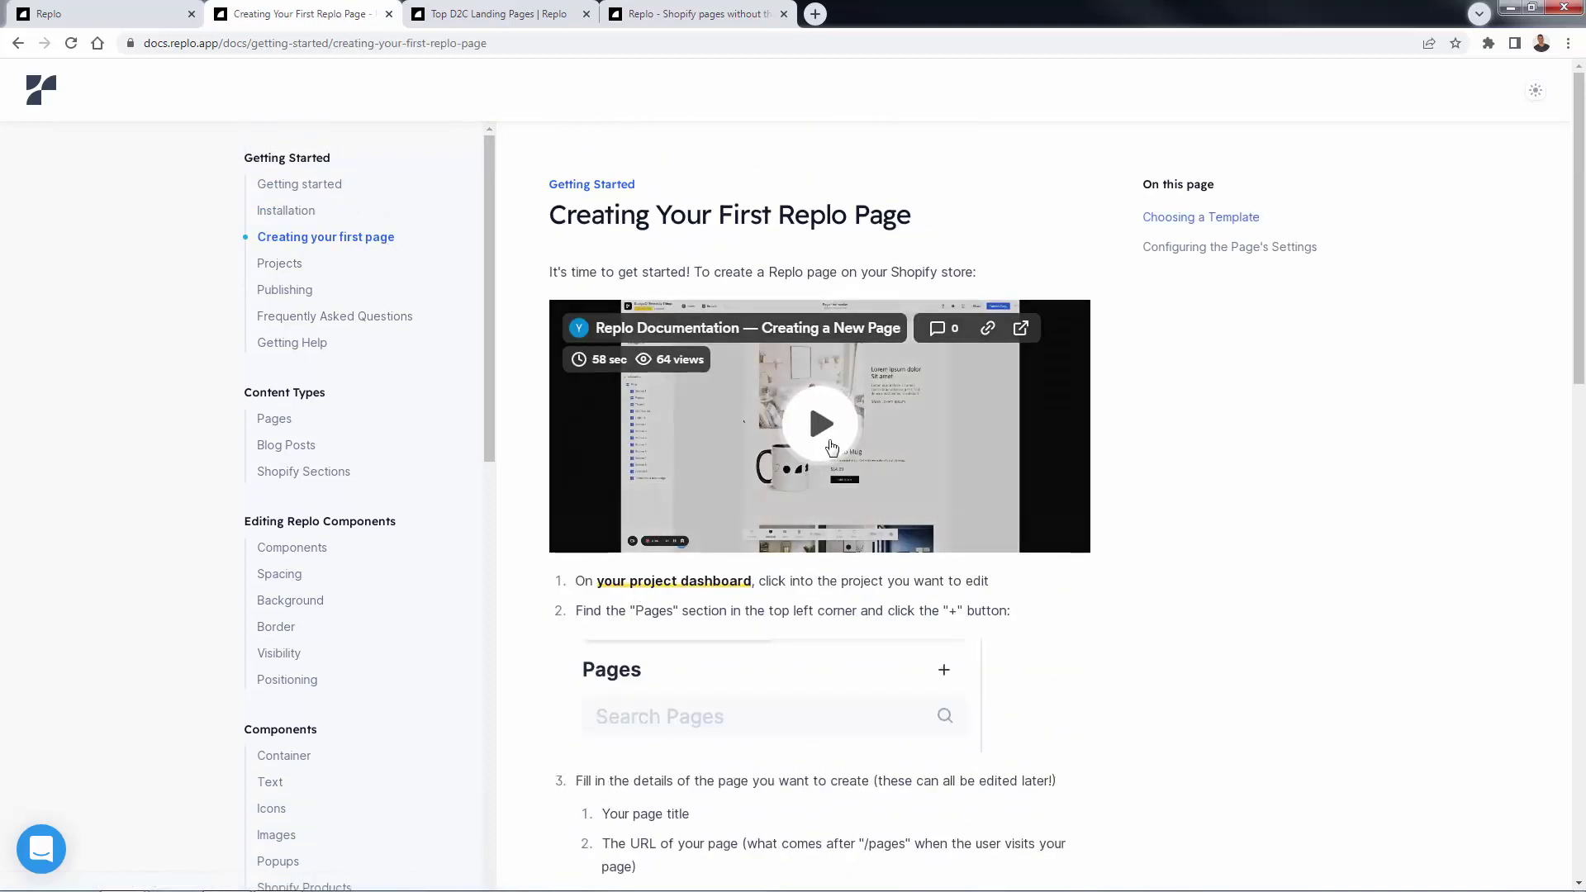
{"action": "scroll", "coordinate": [807, 534], "scroll_direction": "down", "scroll_amount": 2}
{"action": "scroll", "coordinate": [810, 535], "scroll_direction": "down", "scroll_amount": 1}
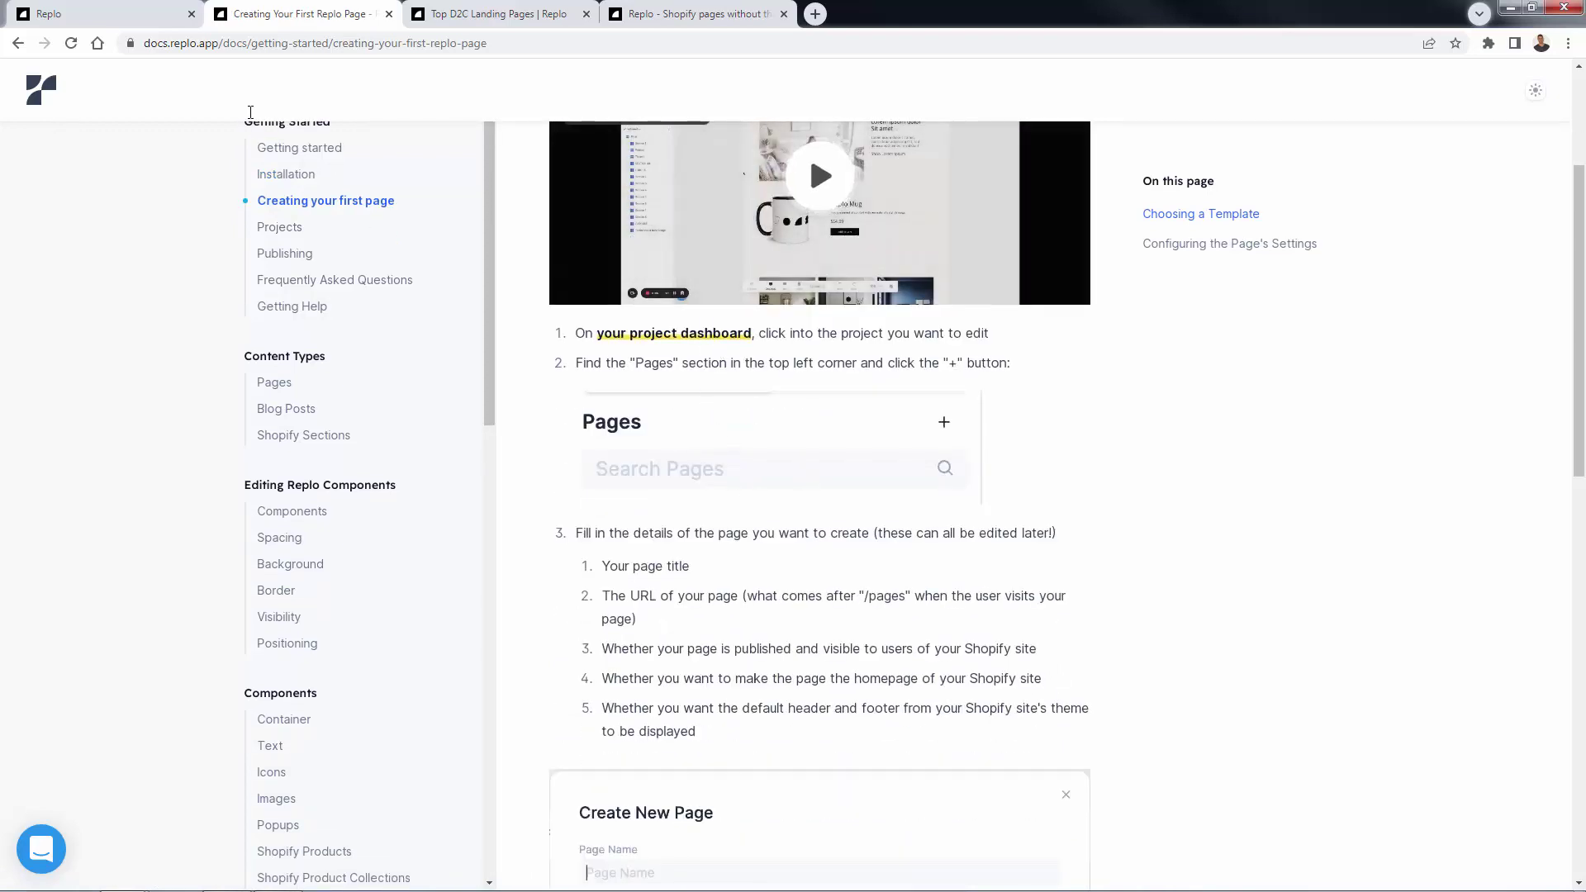
{"action": "left_click", "coordinate": [110, 17]}
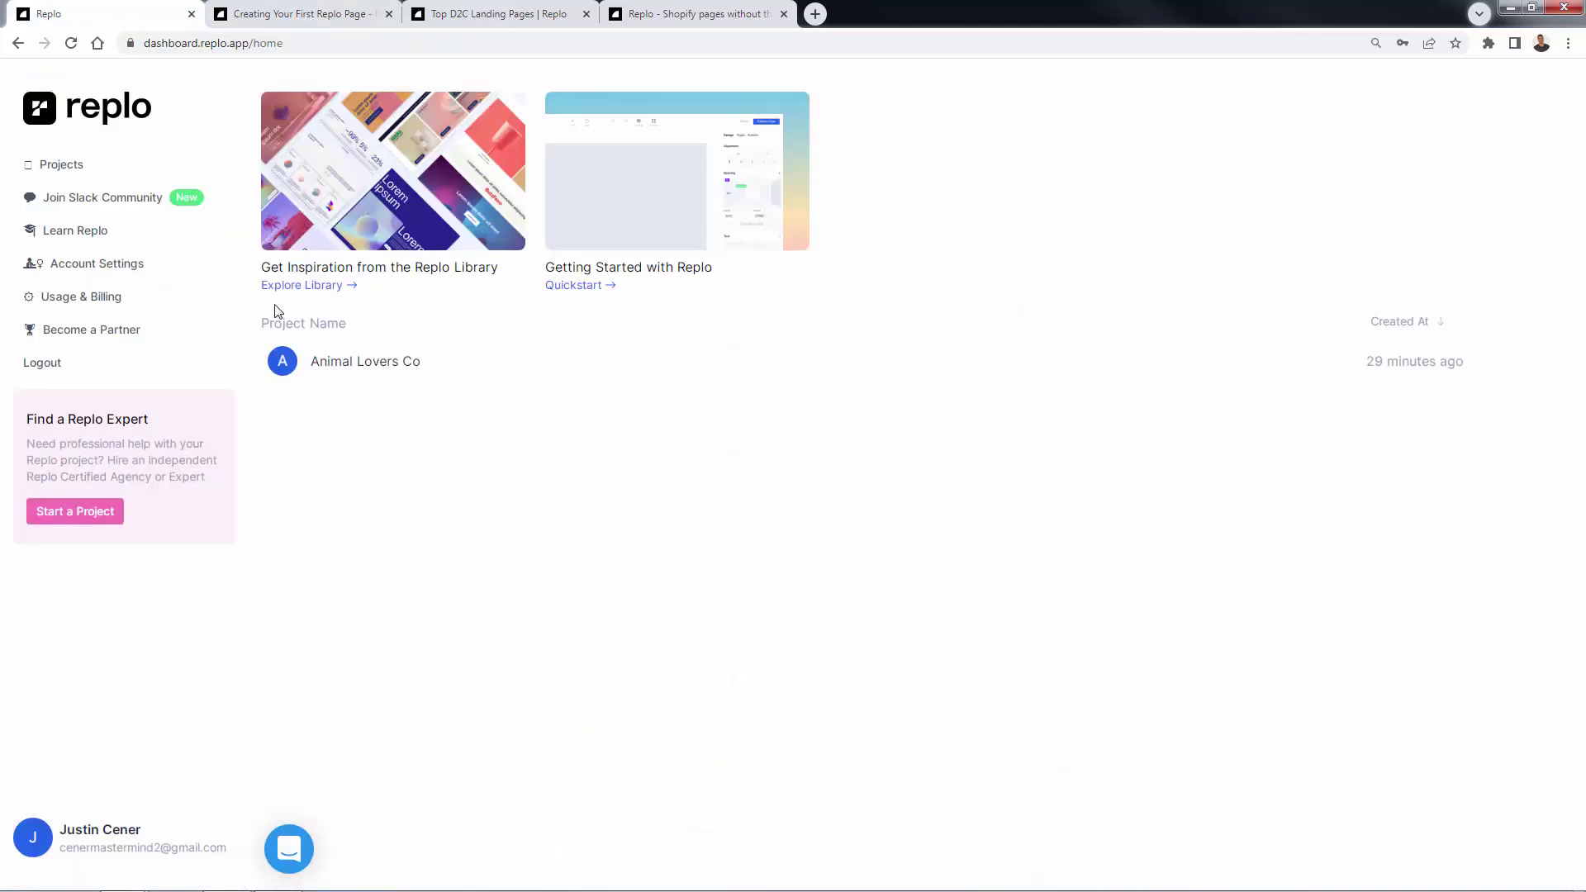
Open the Animal Lovers Co project and browse its template gallery
{"action": "left_click", "coordinate": [384, 377]}
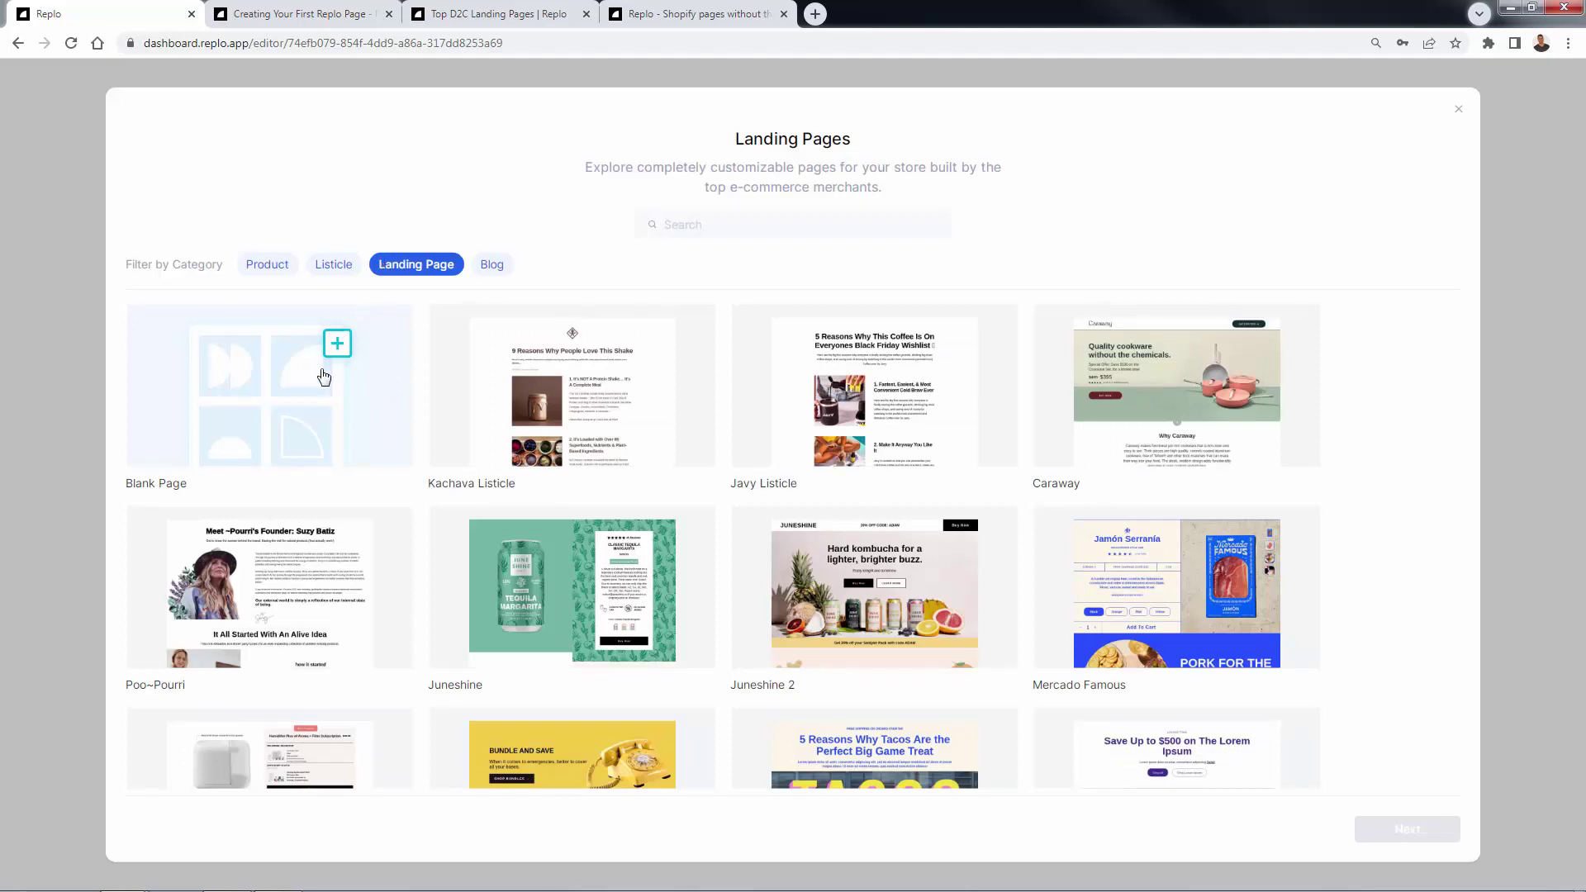
{"action": "scroll", "coordinate": [1024, 570], "scroll_direction": "down", "scroll_amount": 1}
{"action": "scroll", "coordinate": [603, 508], "scroll_direction": "down", "scroll_amount": 4}
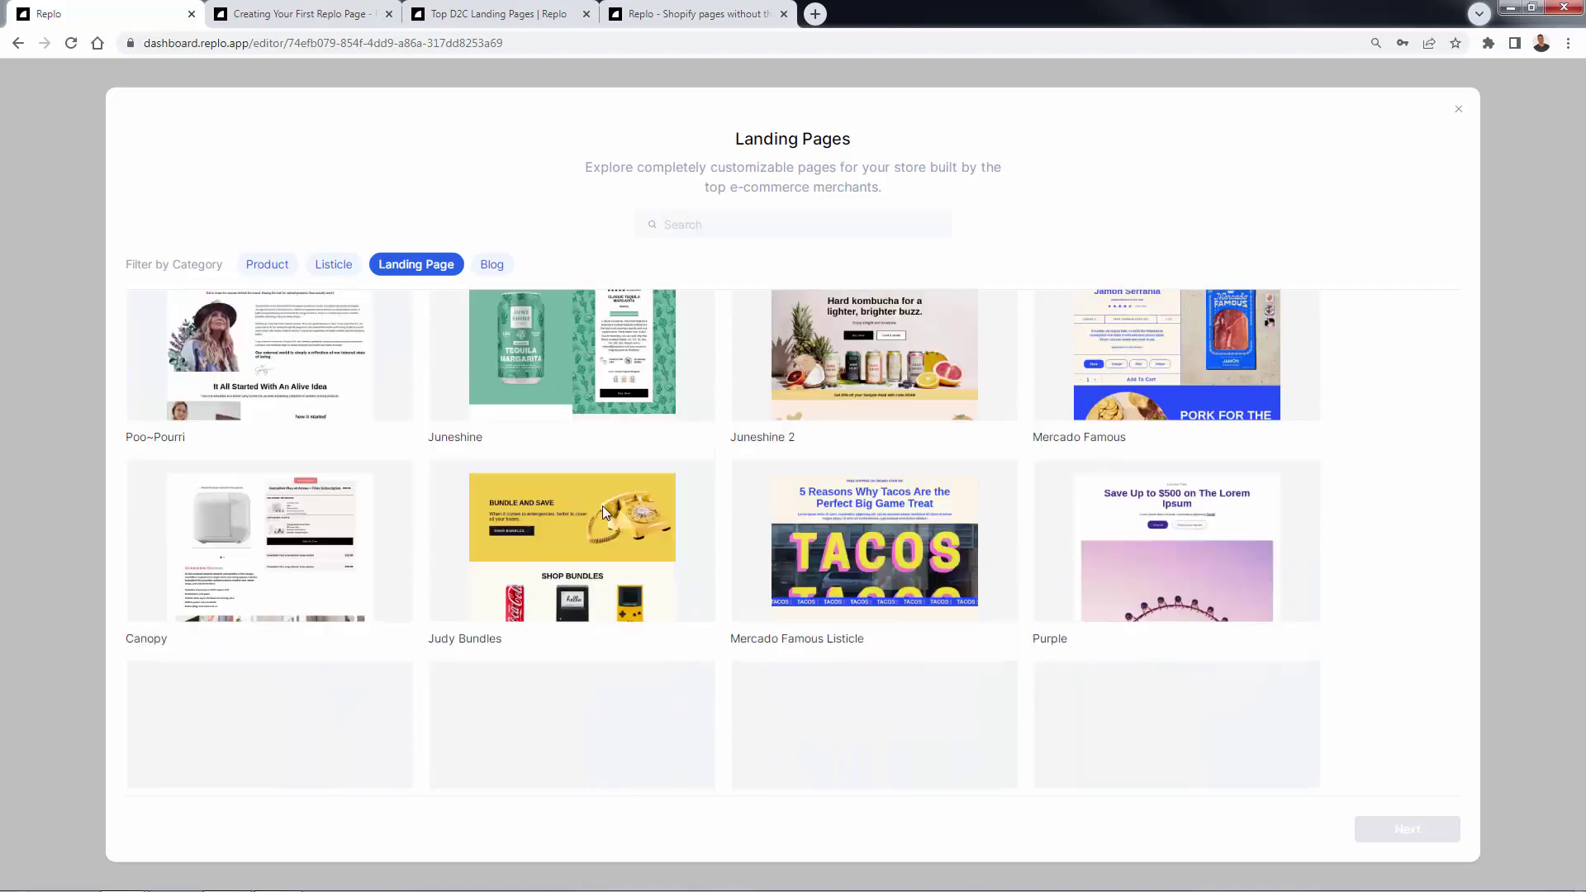
{"action": "scroll", "coordinate": [604, 513], "scroll_direction": "down", "scroll_amount": 2}
{"action": "scroll", "coordinate": [602, 506], "scroll_direction": "up", "scroll_amount": 7}
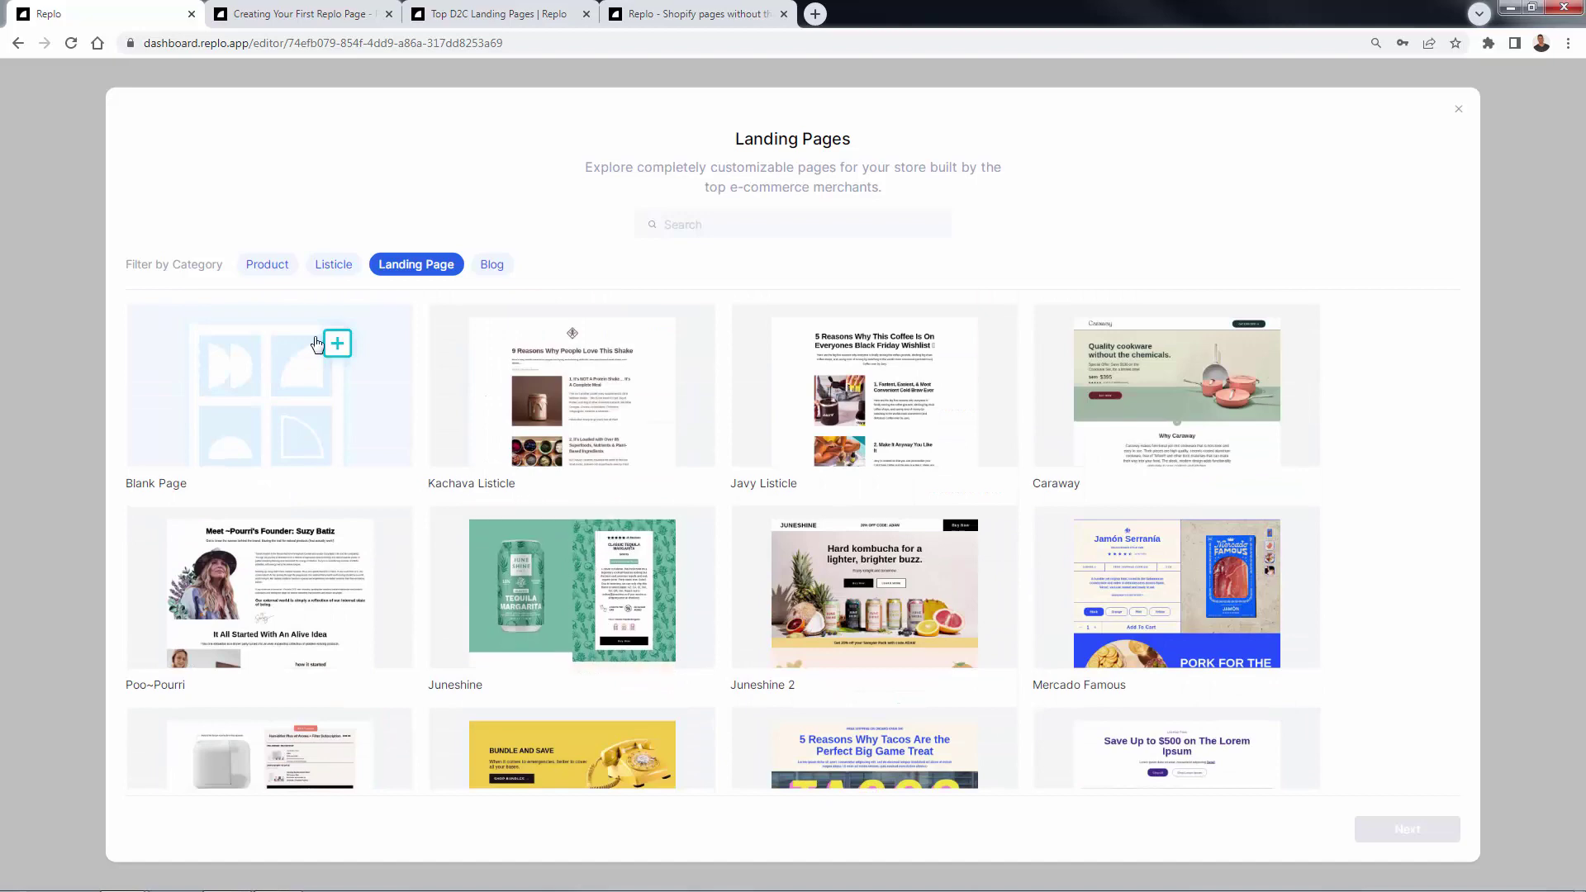
Set the category filter chips so only Landing Page is active
{"action": "left_click", "coordinate": [287, 269]}
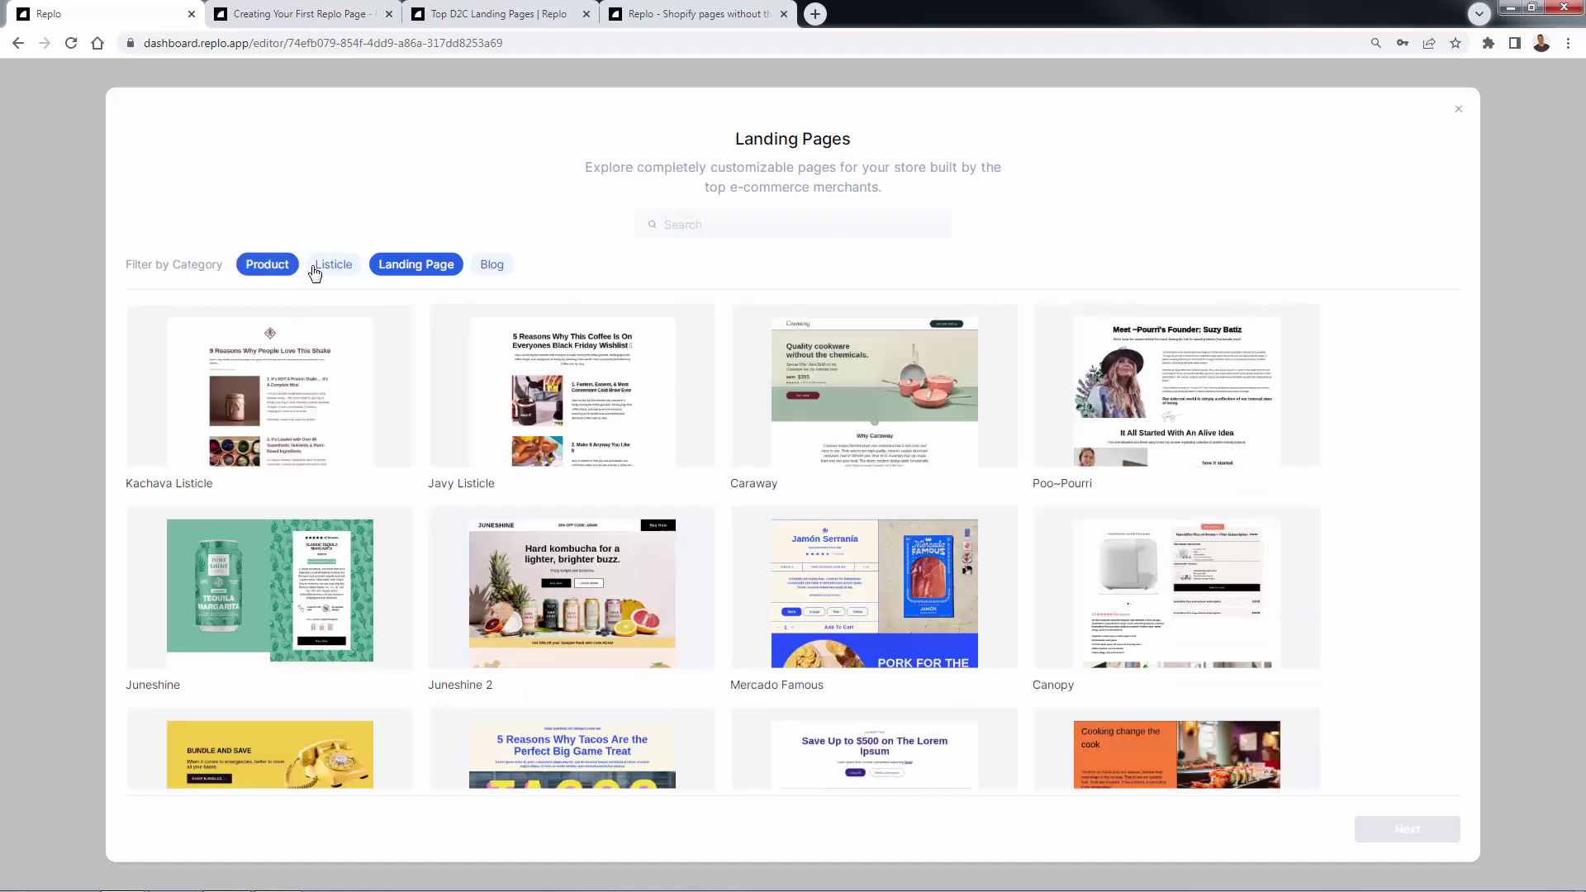
{"action": "left_click", "coordinate": [316, 268]}
{"action": "left_click", "coordinate": [417, 264]}
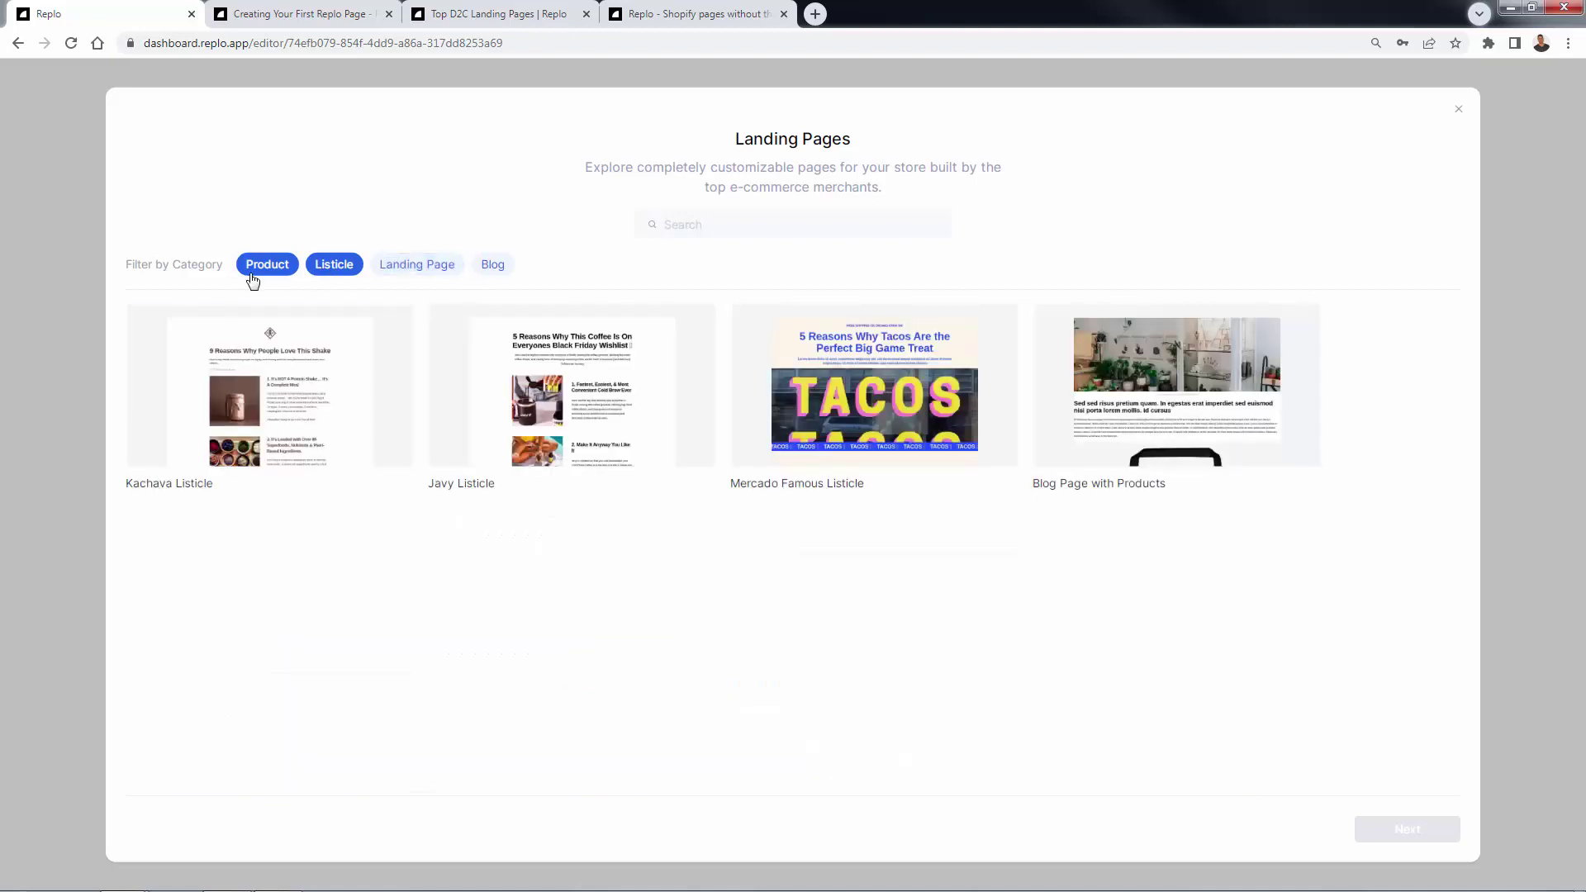
{"action": "left_click", "coordinate": [335, 268]}
{"action": "left_click", "coordinate": [279, 270]}
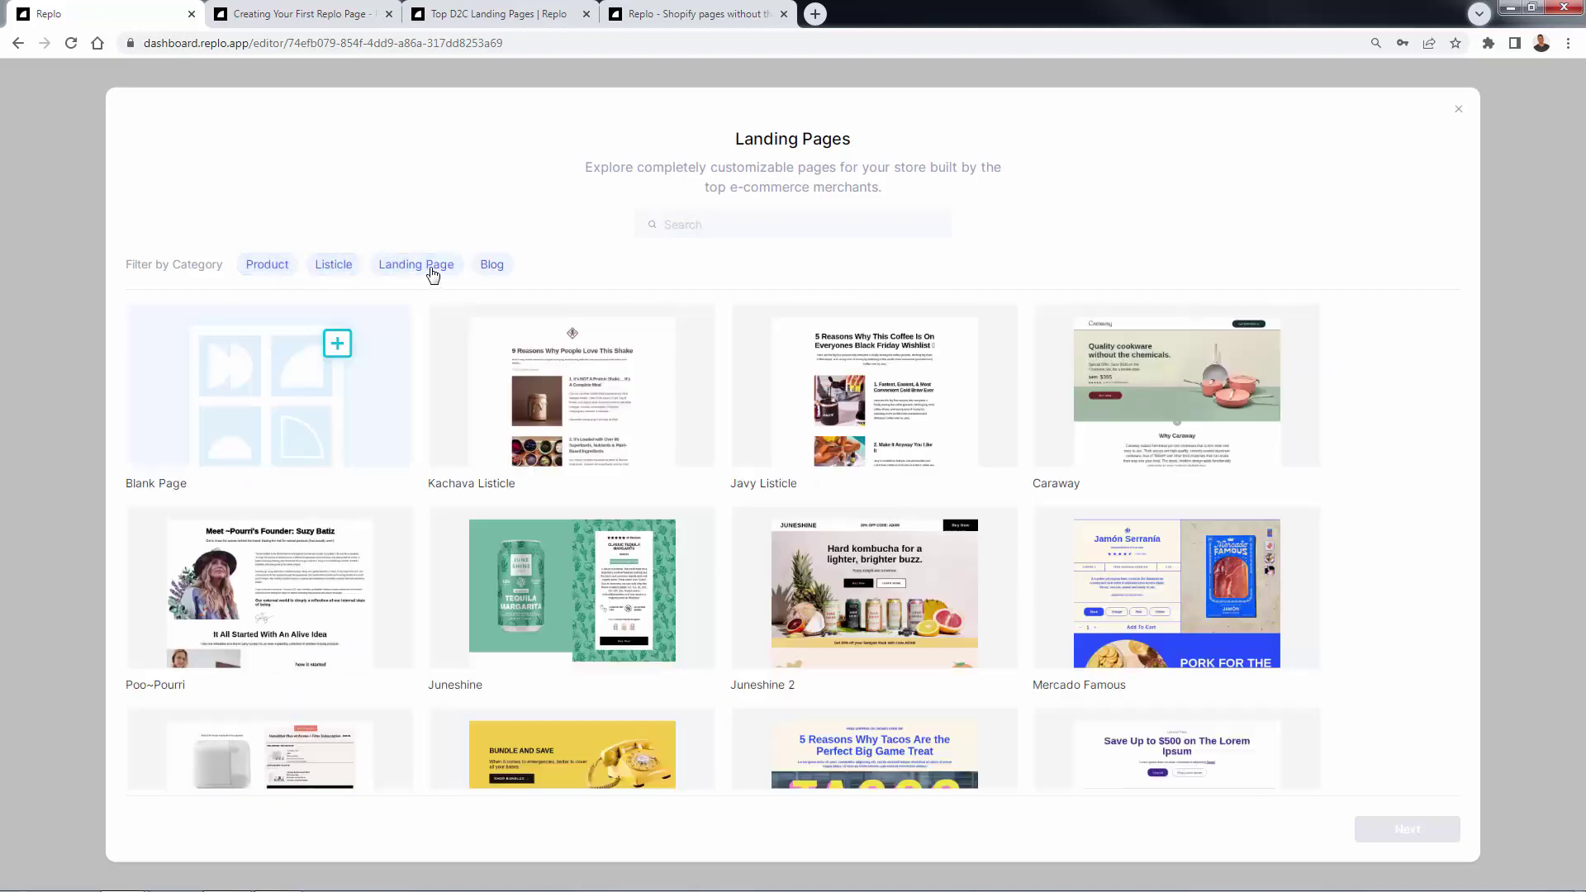
{"action": "left_click", "coordinate": [429, 268]}
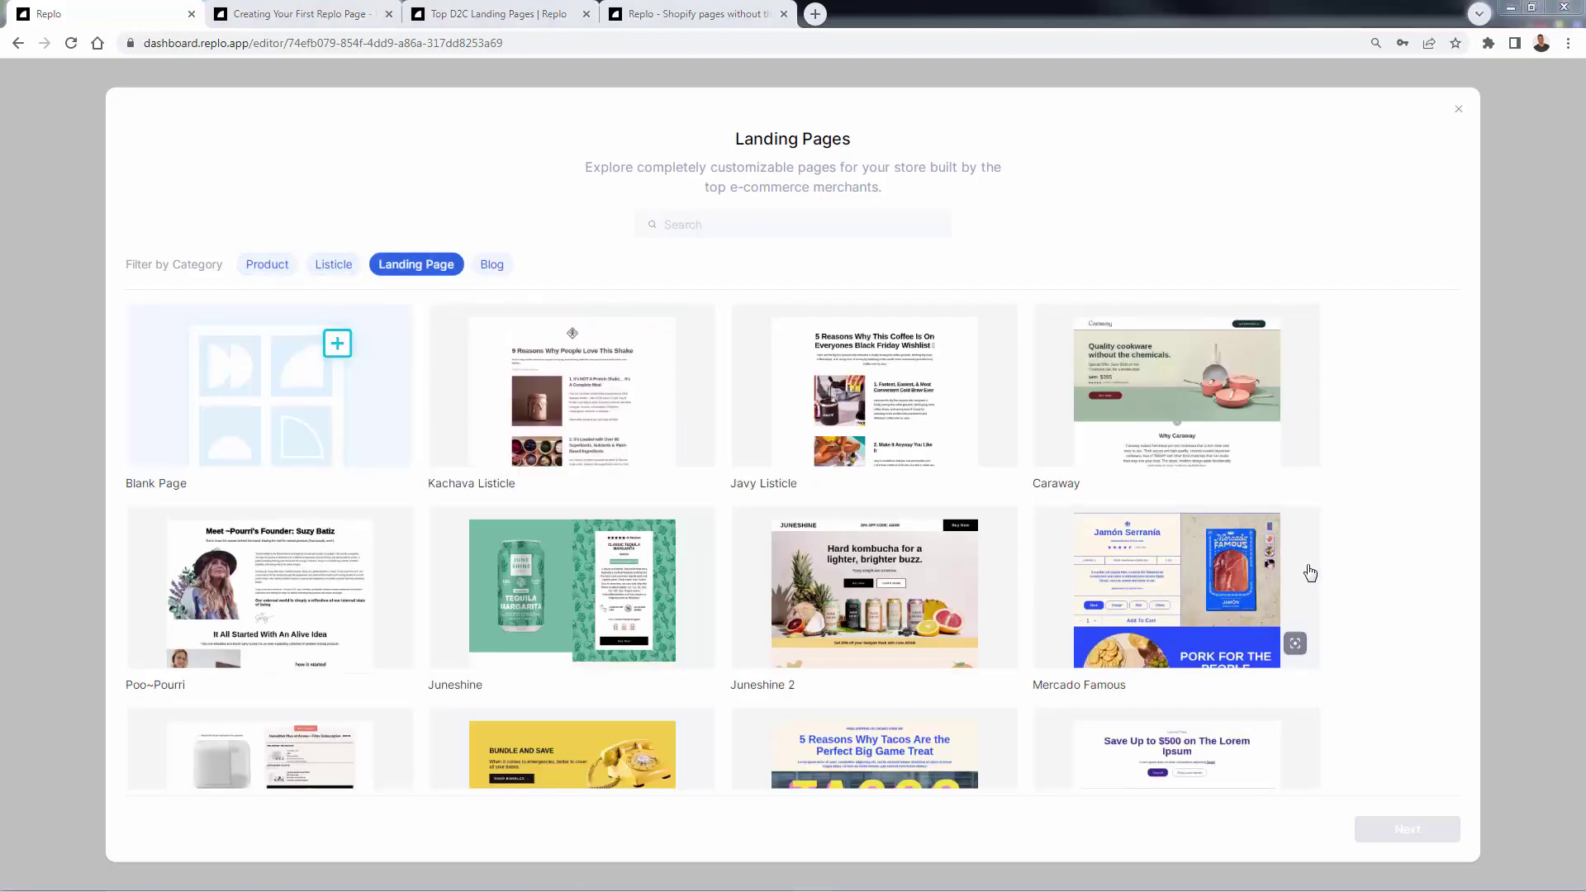
Scroll through the landing page templates and choose Juneshine
{"action": "scroll", "coordinate": [1223, 627], "scroll_direction": "down", "scroll_amount": 5}
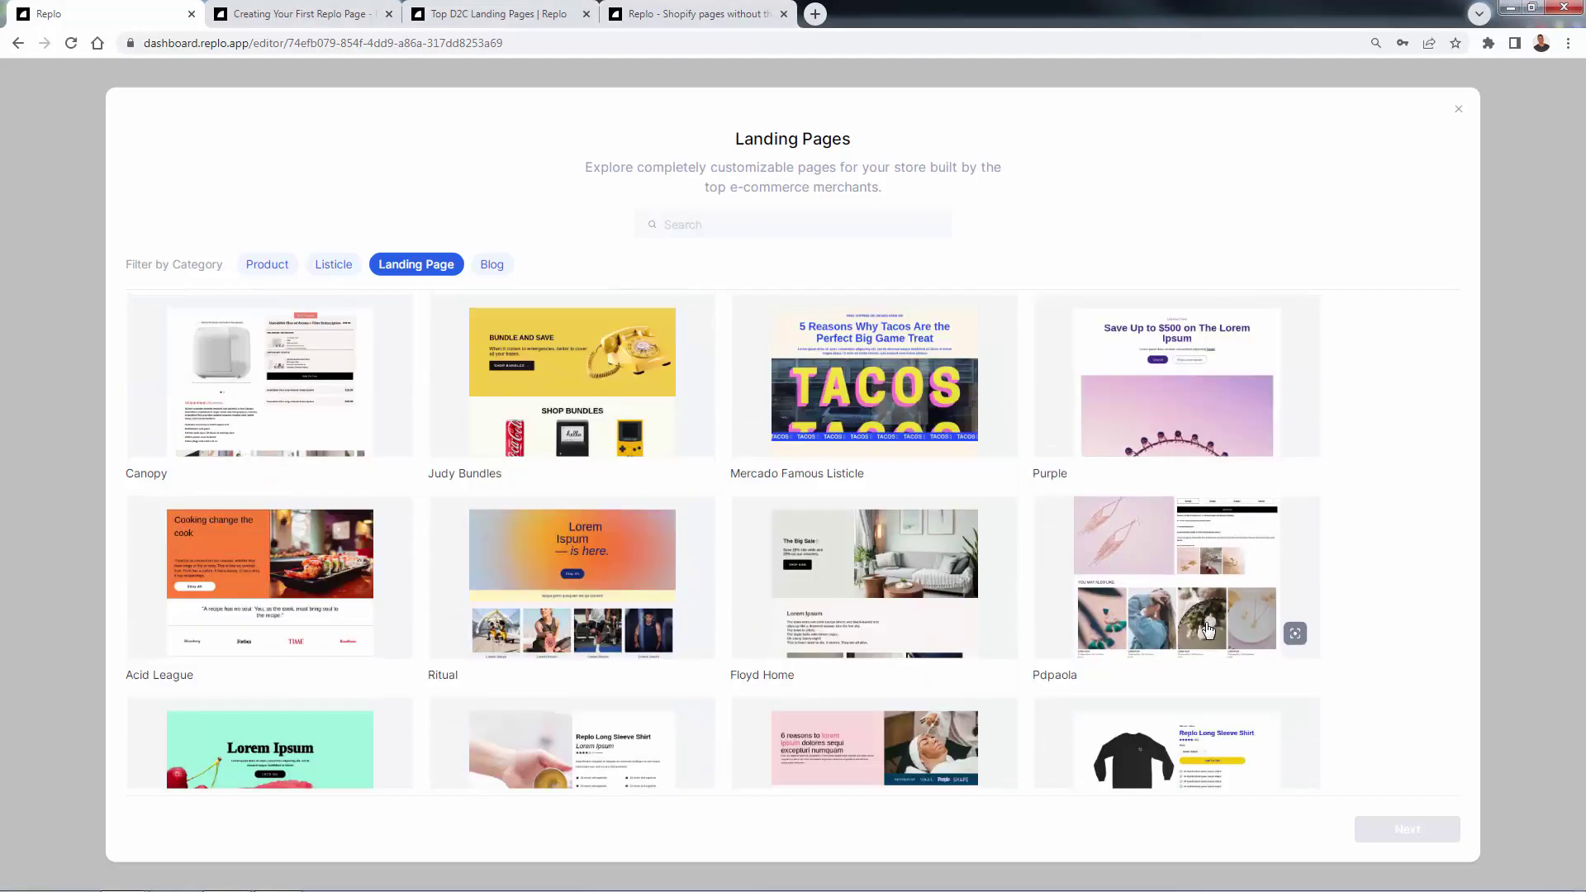
{"action": "scroll", "coordinate": [1207, 630], "scroll_direction": "down", "scroll_amount": 6}
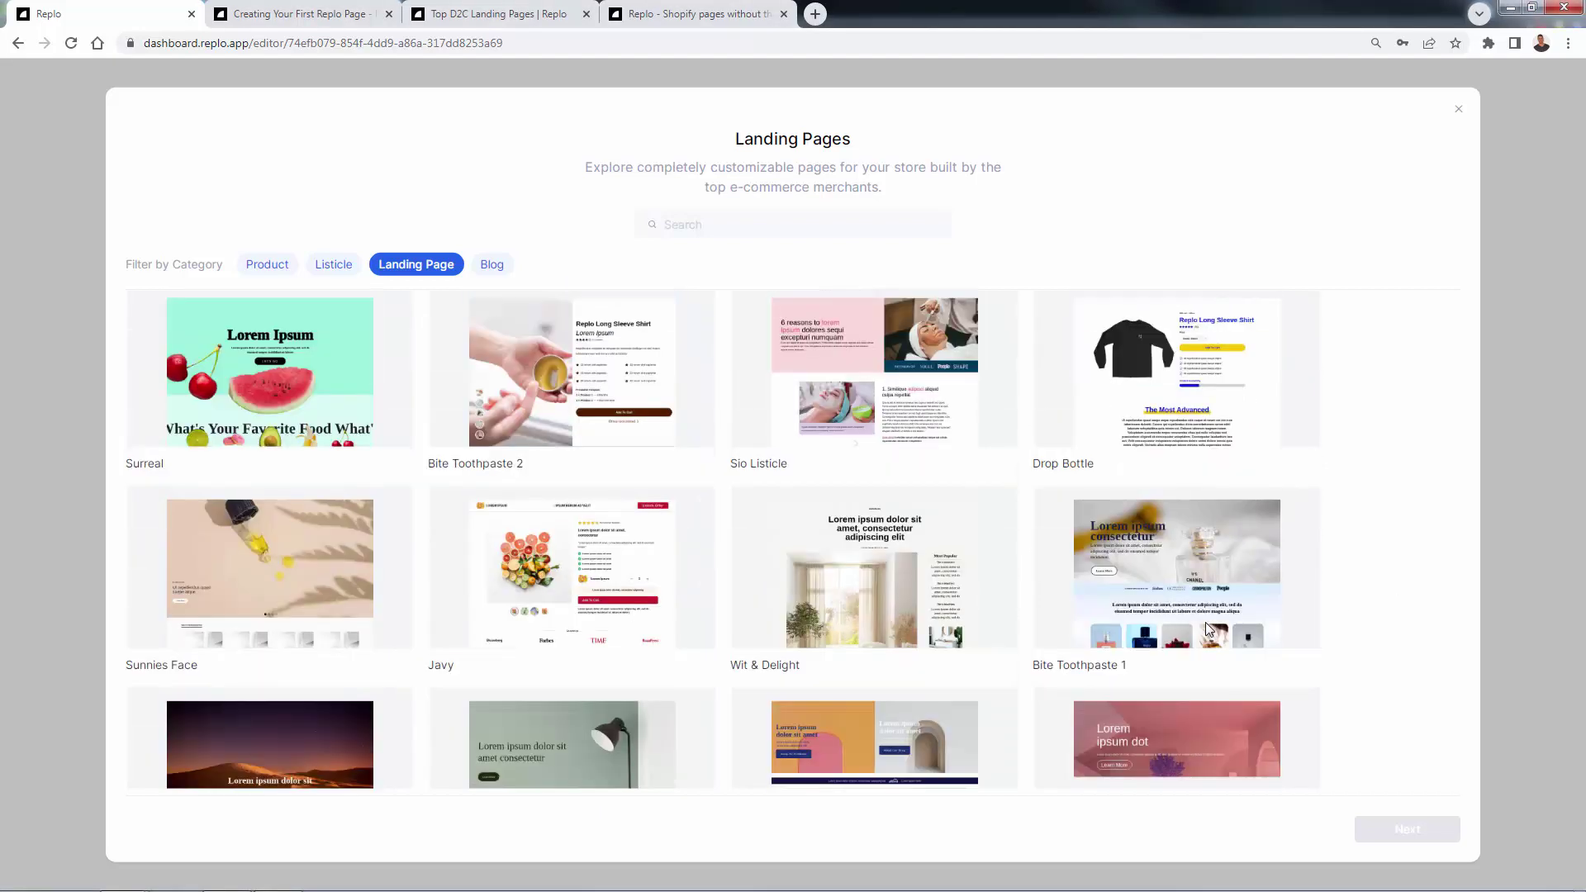
{"action": "scroll", "coordinate": [1208, 629], "scroll_direction": "down", "scroll_amount": 3}
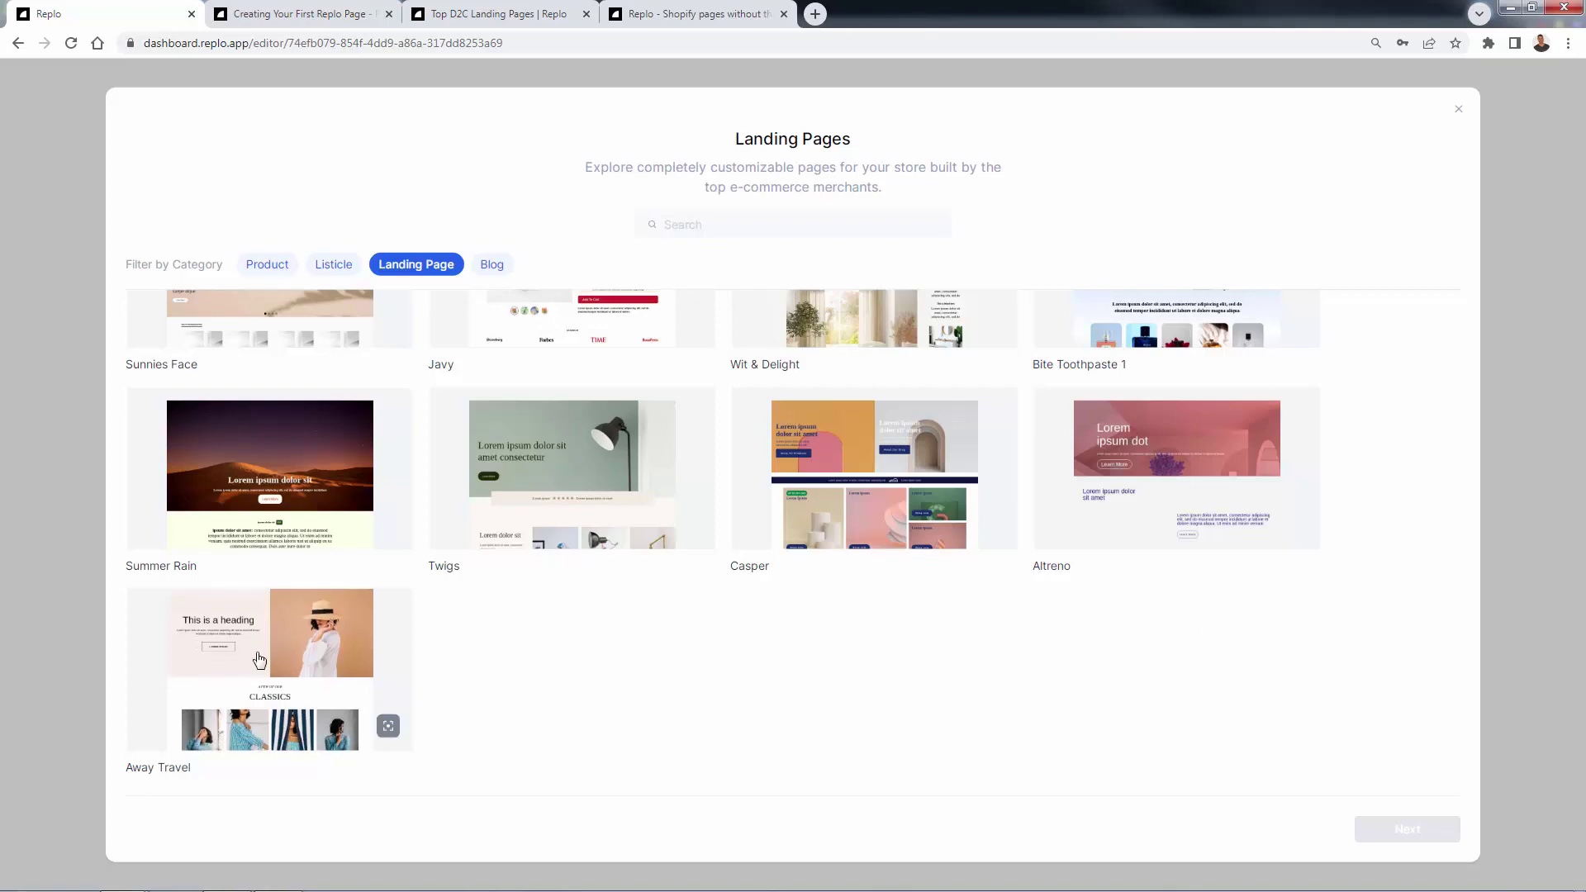
{"action": "scroll", "coordinate": [264, 481], "scroll_direction": "up", "scroll_amount": 2}
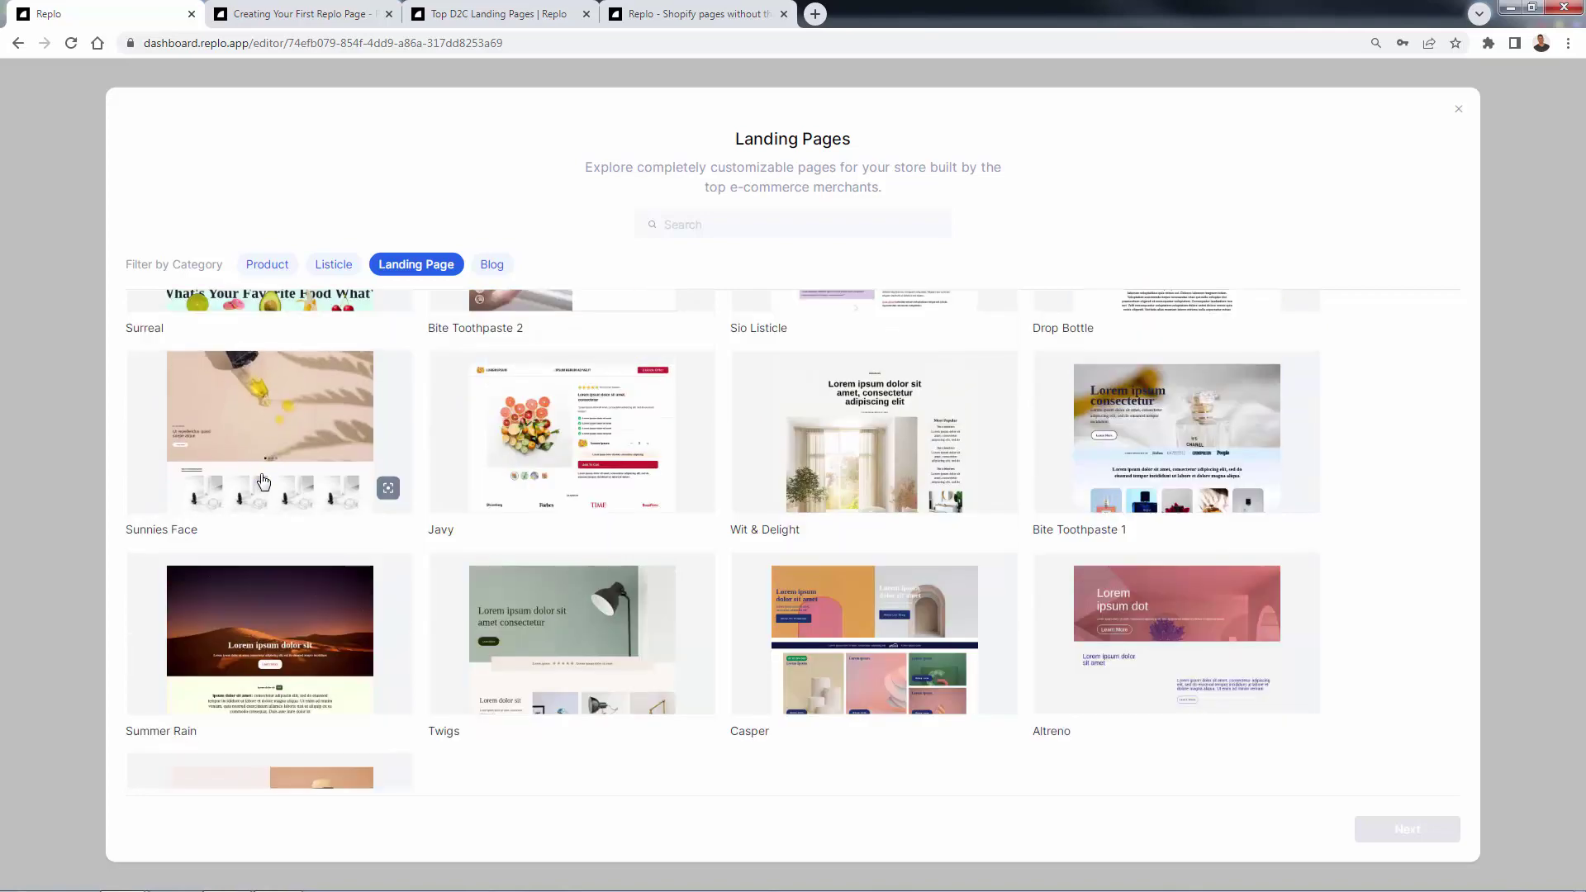
{"action": "scroll", "coordinate": [263, 480], "scroll_direction": "up", "scroll_amount": 4}
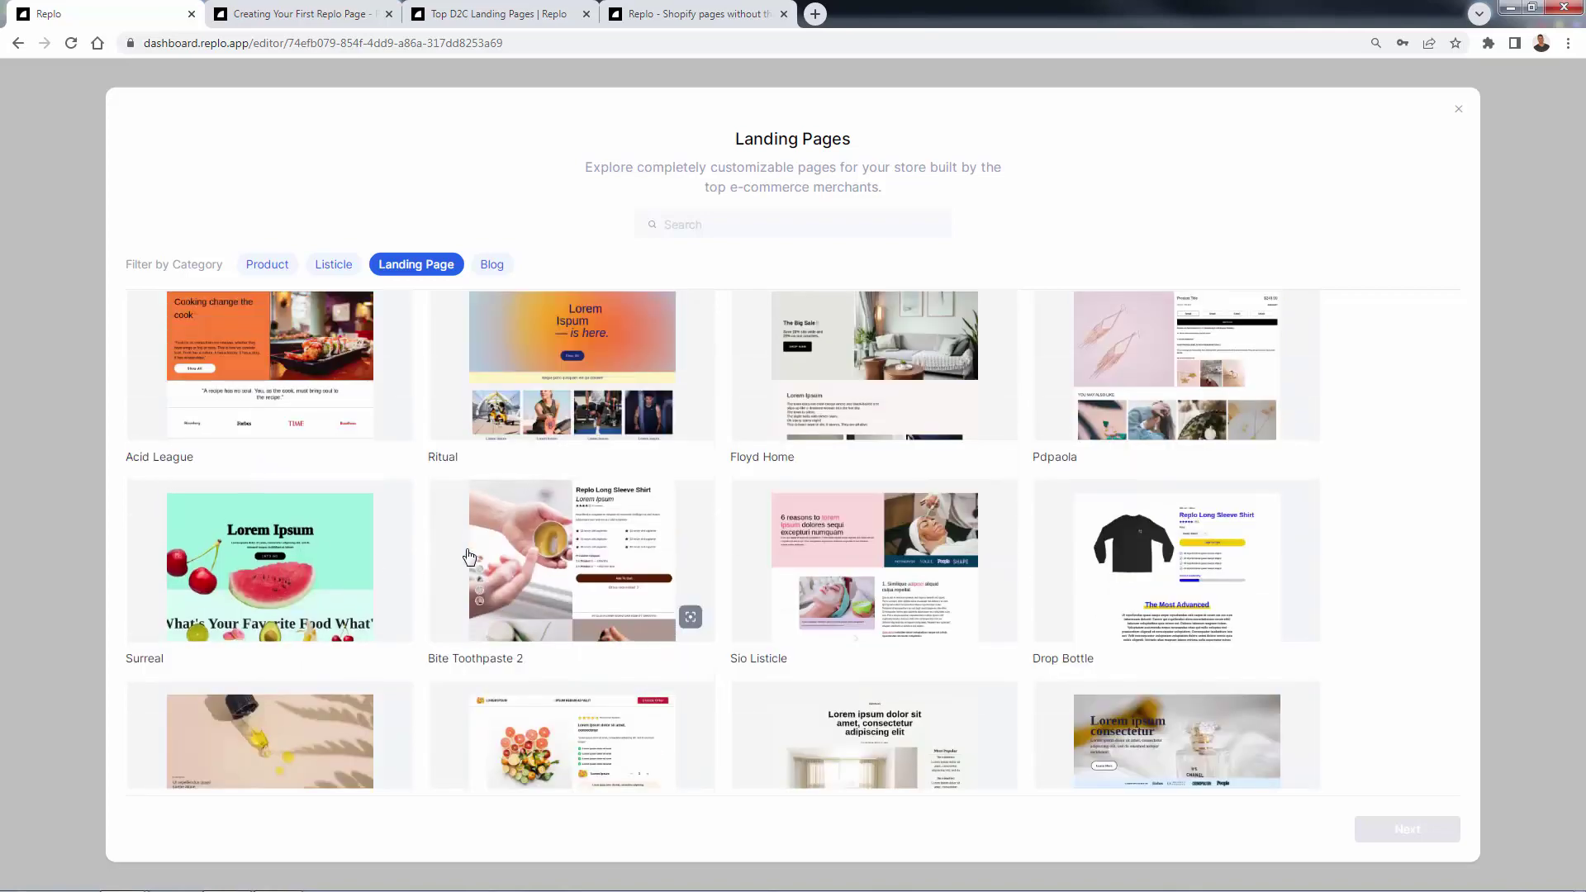
{"action": "scroll", "coordinate": [470, 557], "scroll_direction": "up", "scroll_amount": 5}
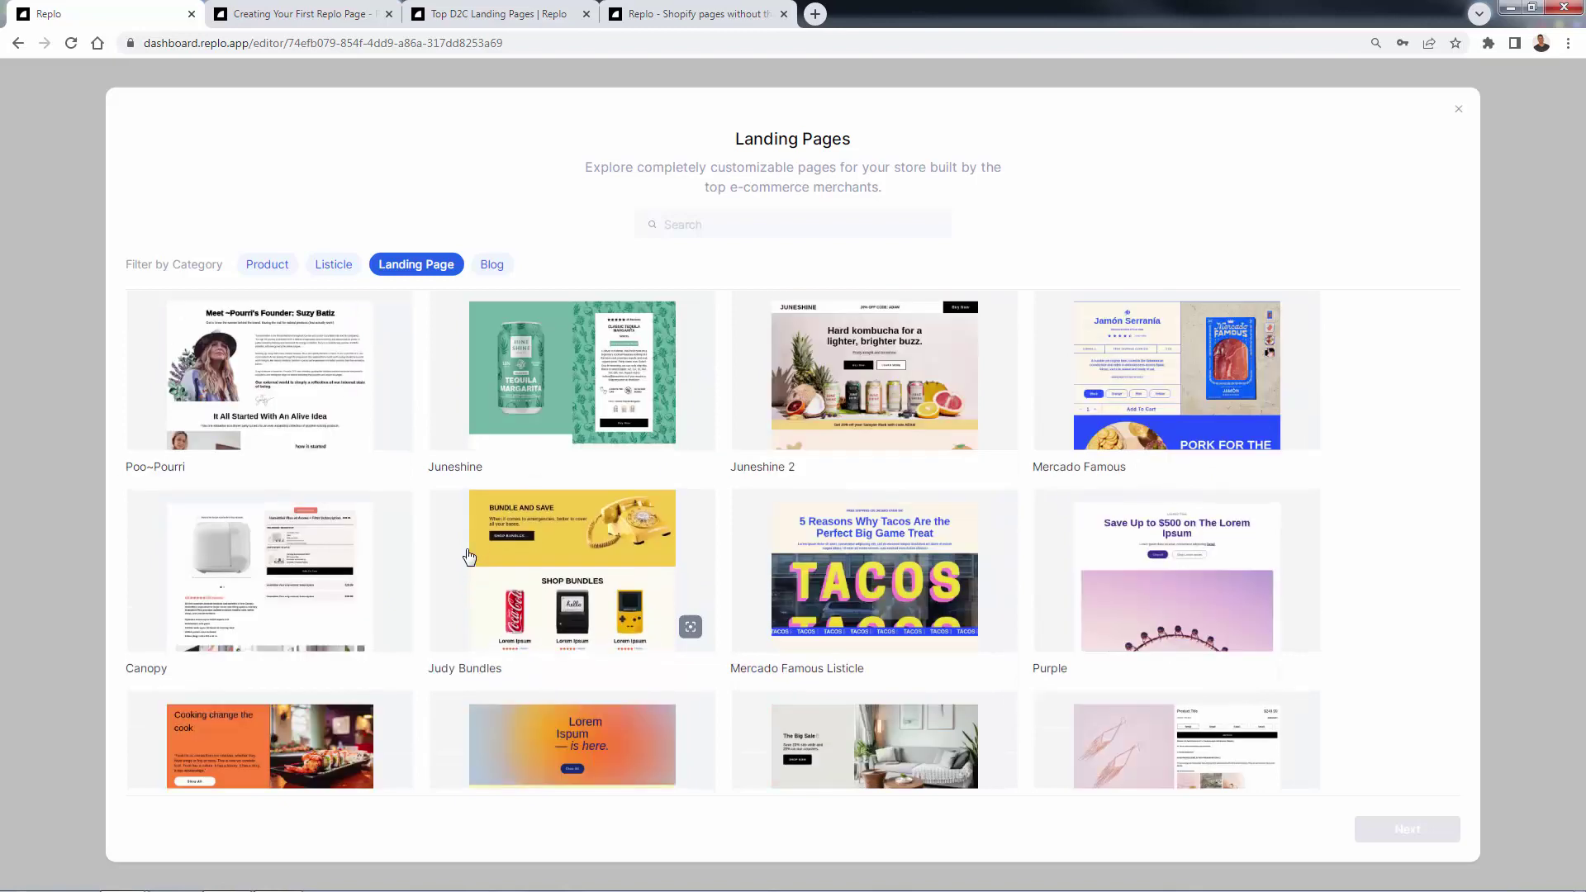
{"action": "scroll", "coordinate": [469, 557], "scroll_direction": "up", "scroll_amount": 3}
{"action": "left_click", "coordinate": [564, 568]}
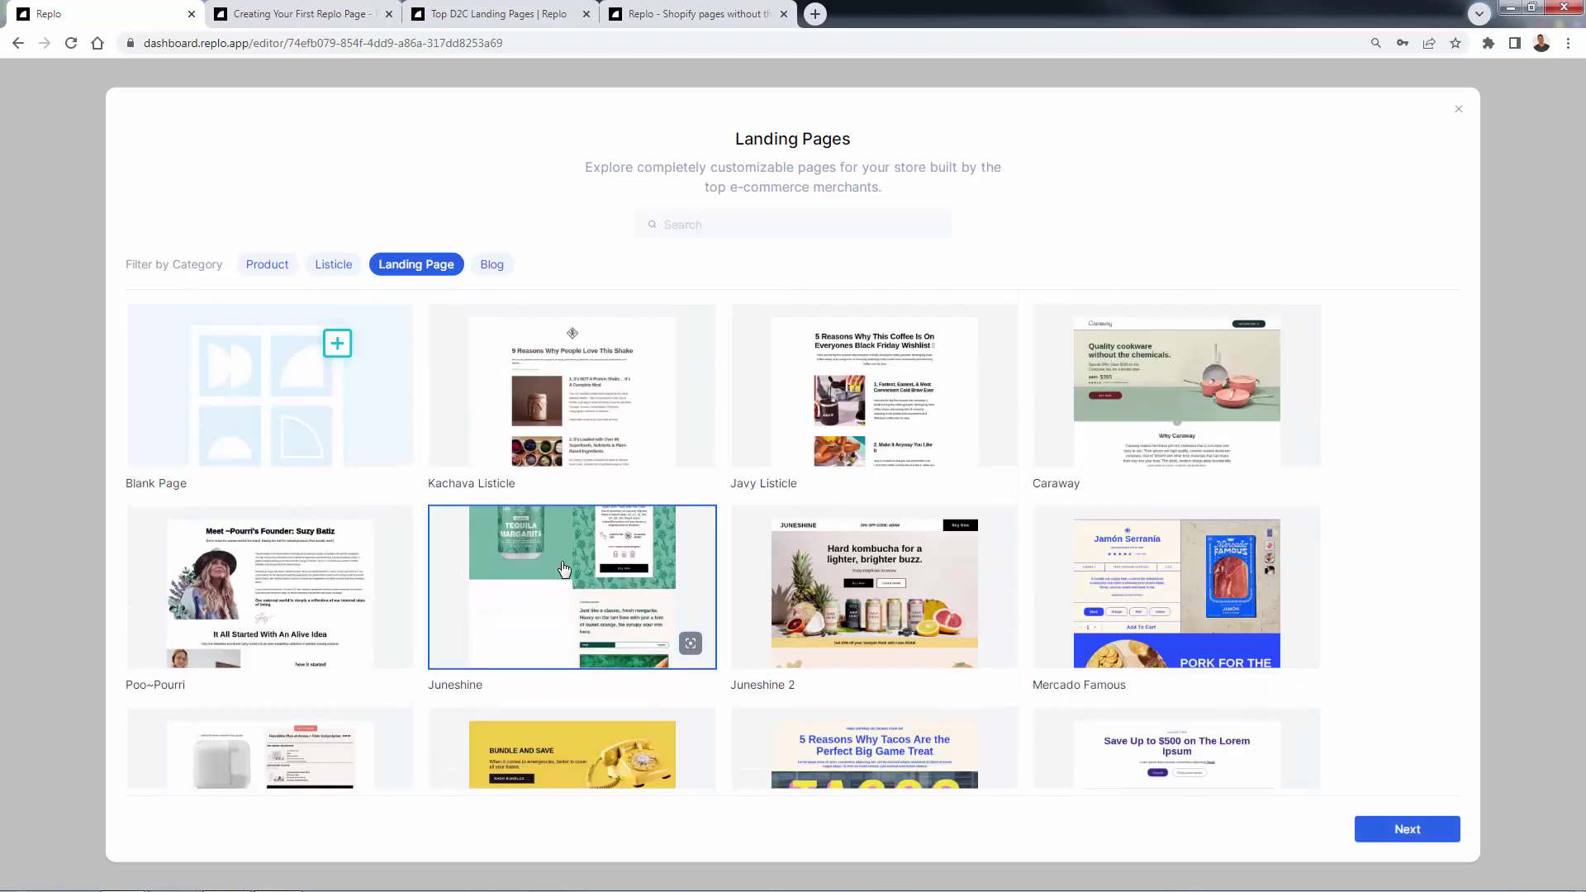
Name the new Juneshine page 'Sample Page' and keep the store header and footer layout
{"action": "left_click", "coordinate": [1378, 830]}
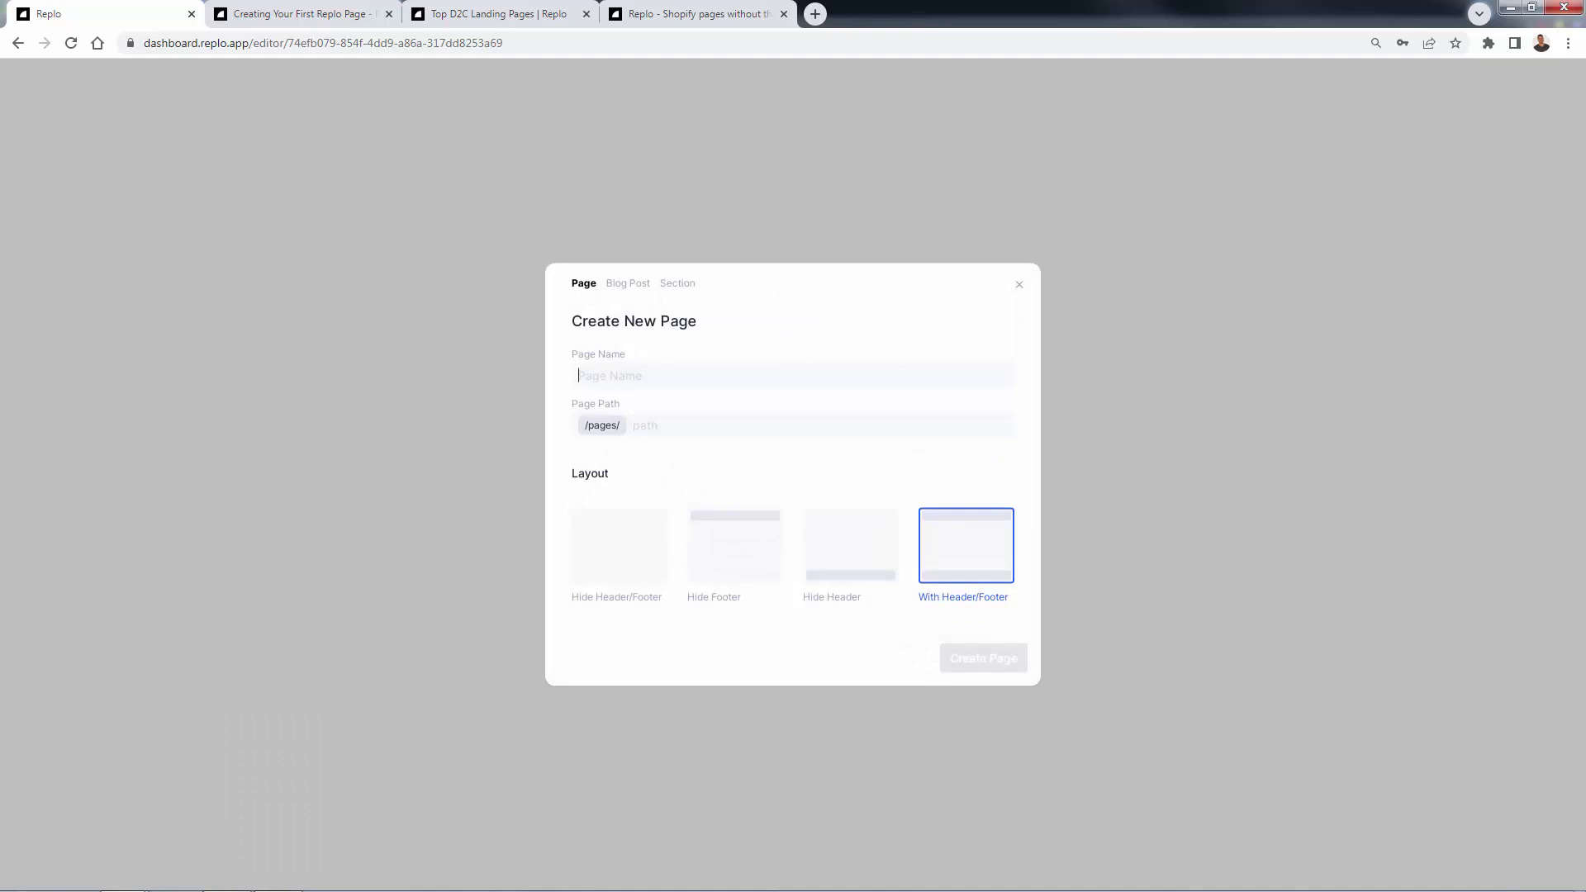
{"action": "type", "text": "Sample Page"}
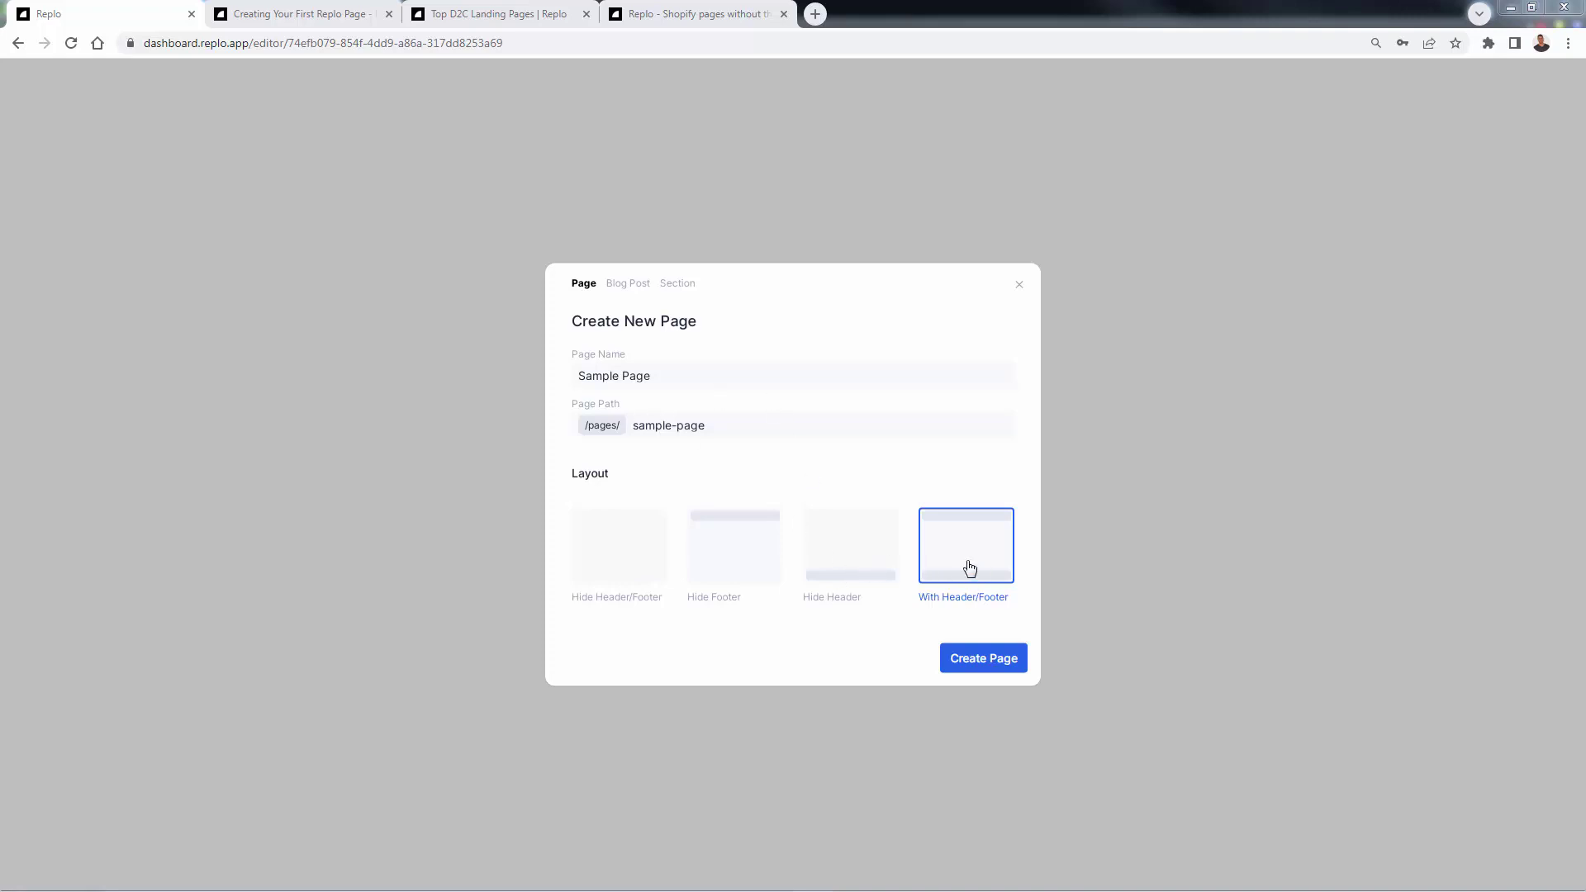
{"action": "left_click", "coordinate": [639, 539]}
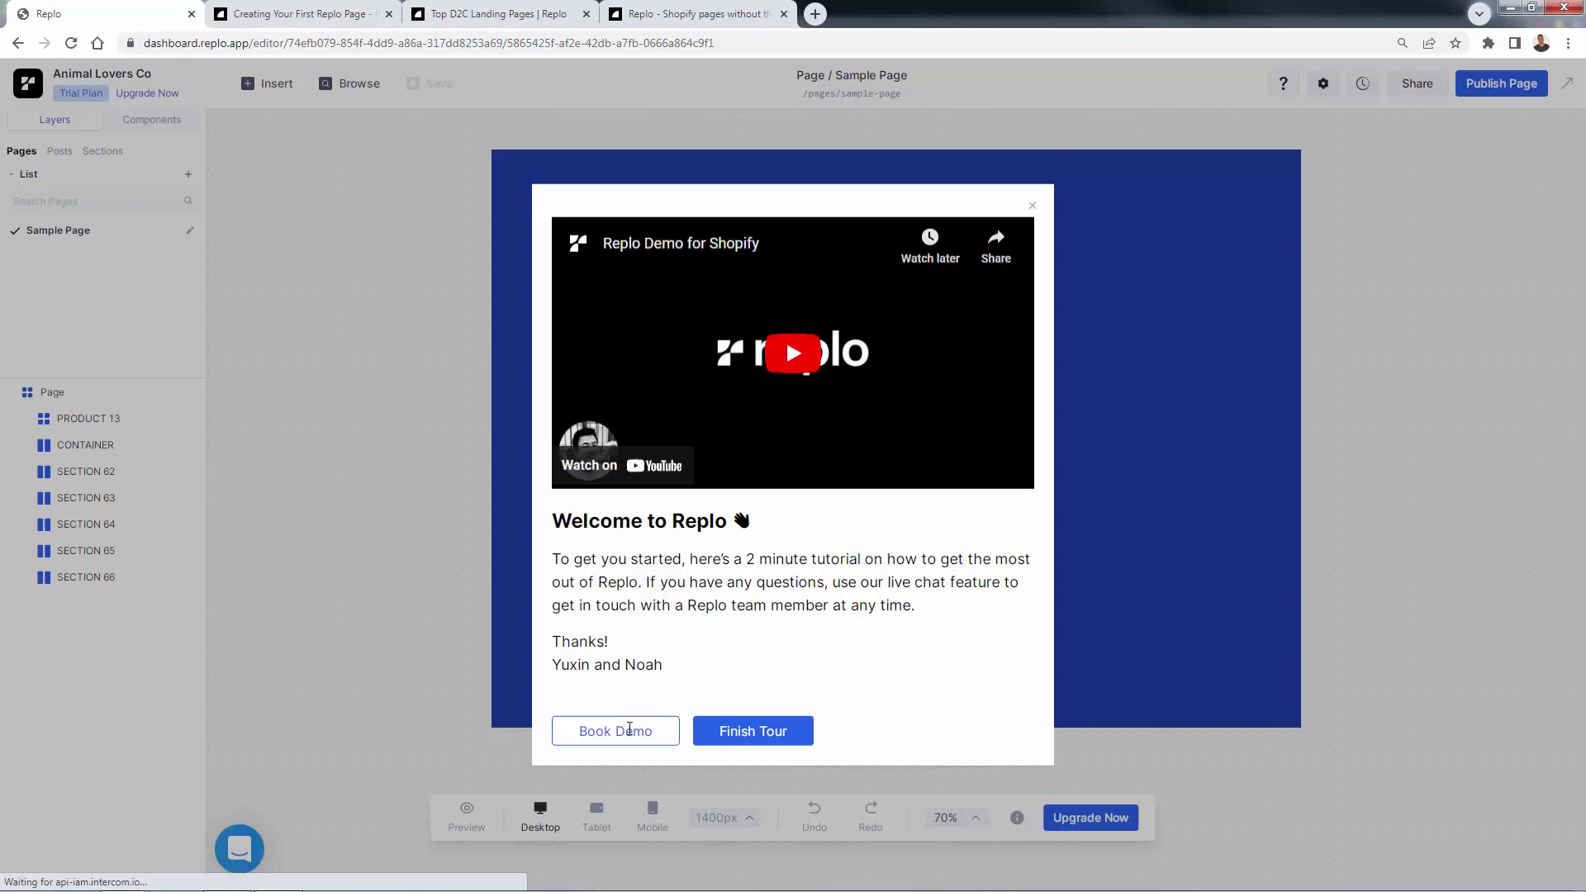
Close the welcome tour and scroll through the Juneshine layout toward the footer
{"action": "left_click", "coordinate": [746, 737]}
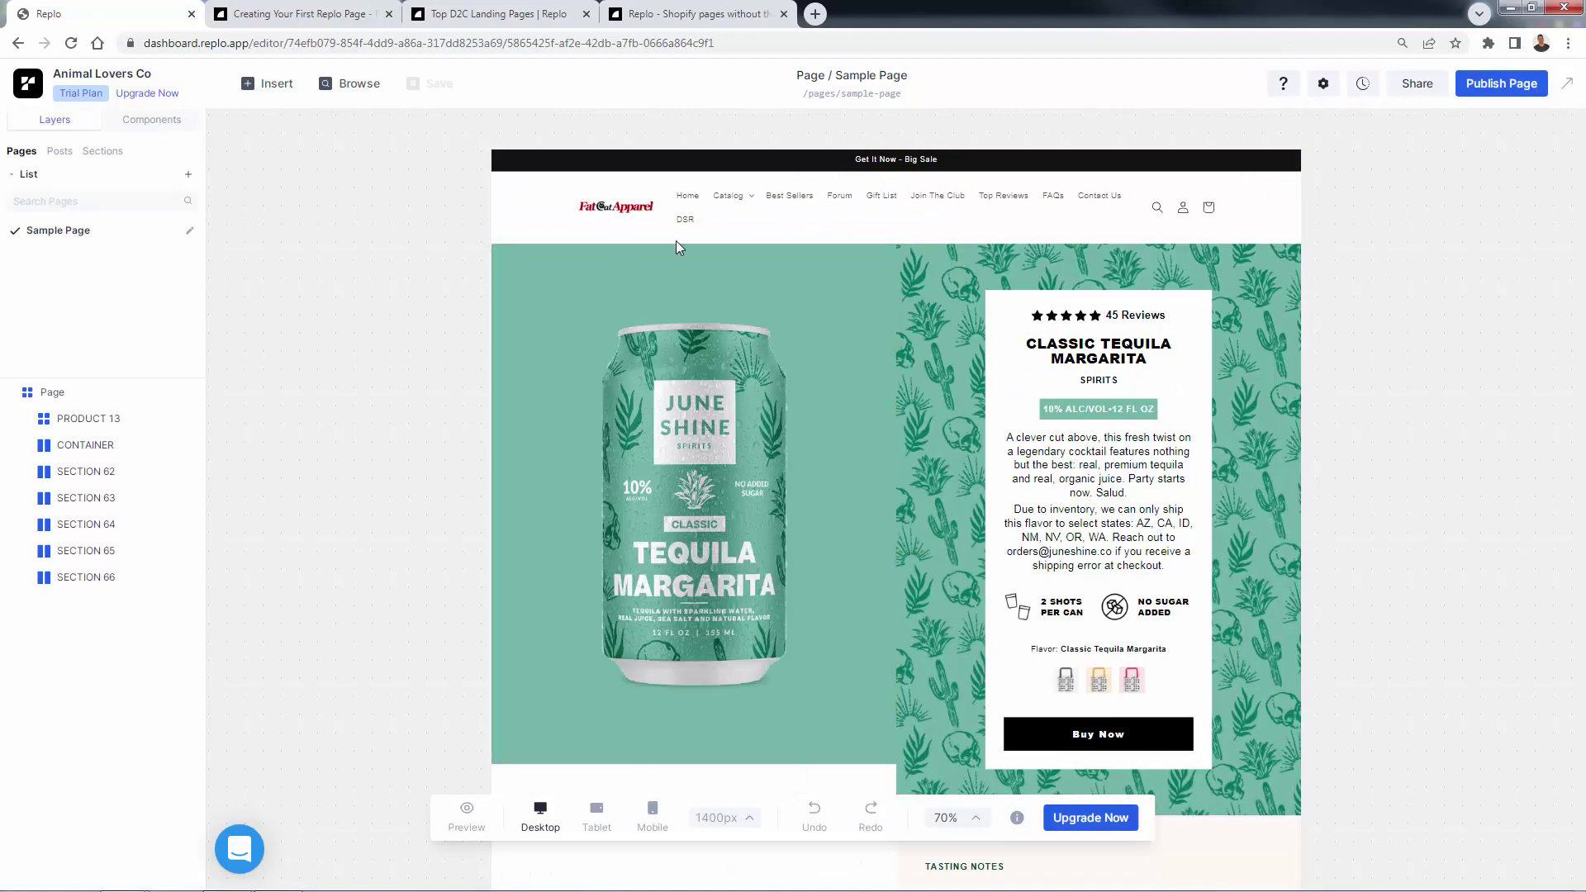
{"action": "scroll", "coordinate": [737, 484], "scroll_direction": "down", "scroll_amount": 15}
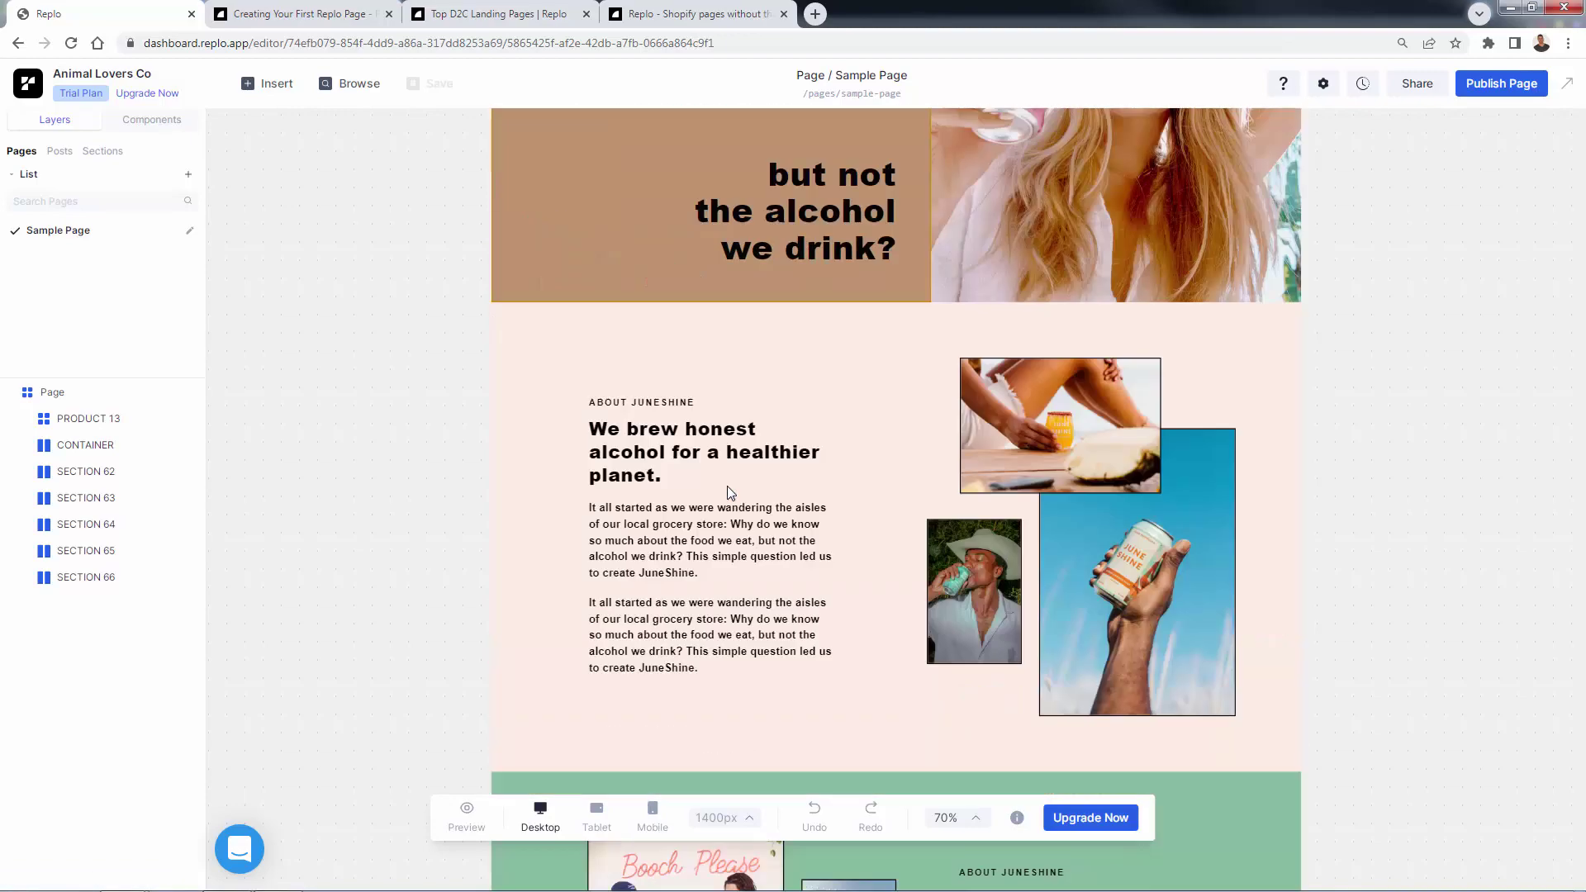
{"action": "scroll", "coordinate": [727, 488], "scroll_direction": "down", "scroll_amount": 15}
{"action": "scroll", "coordinate": [703, 475], "scroll_direction": "up", "scroll_amount": 6}
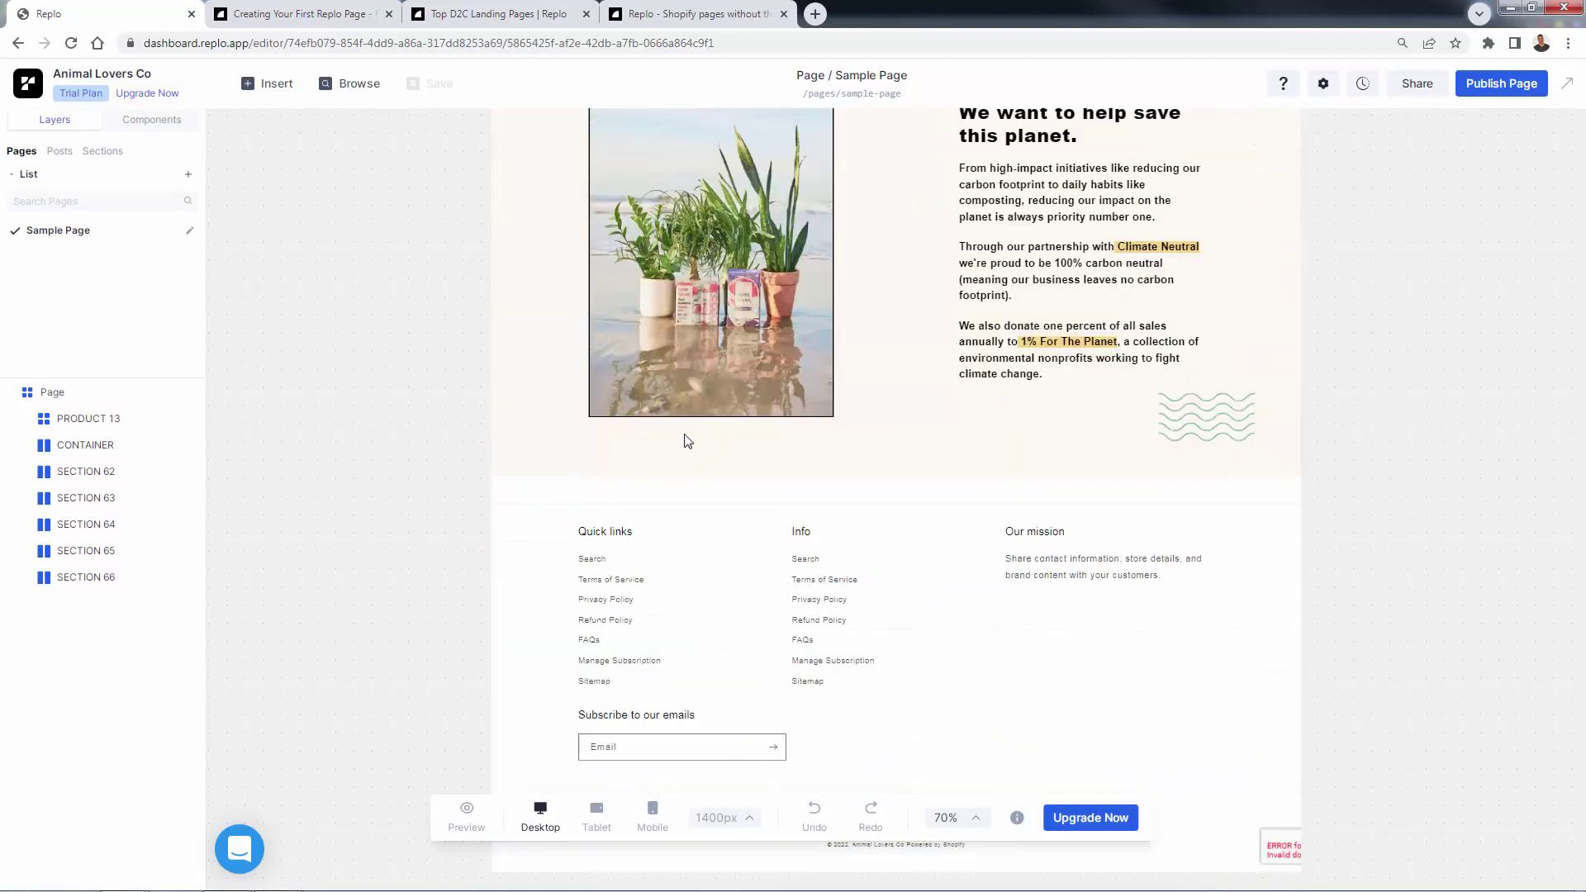
{"action": "scroll", "coordinate": [617, 593], "scroll_direction": "up", "scroll_amount": 20}
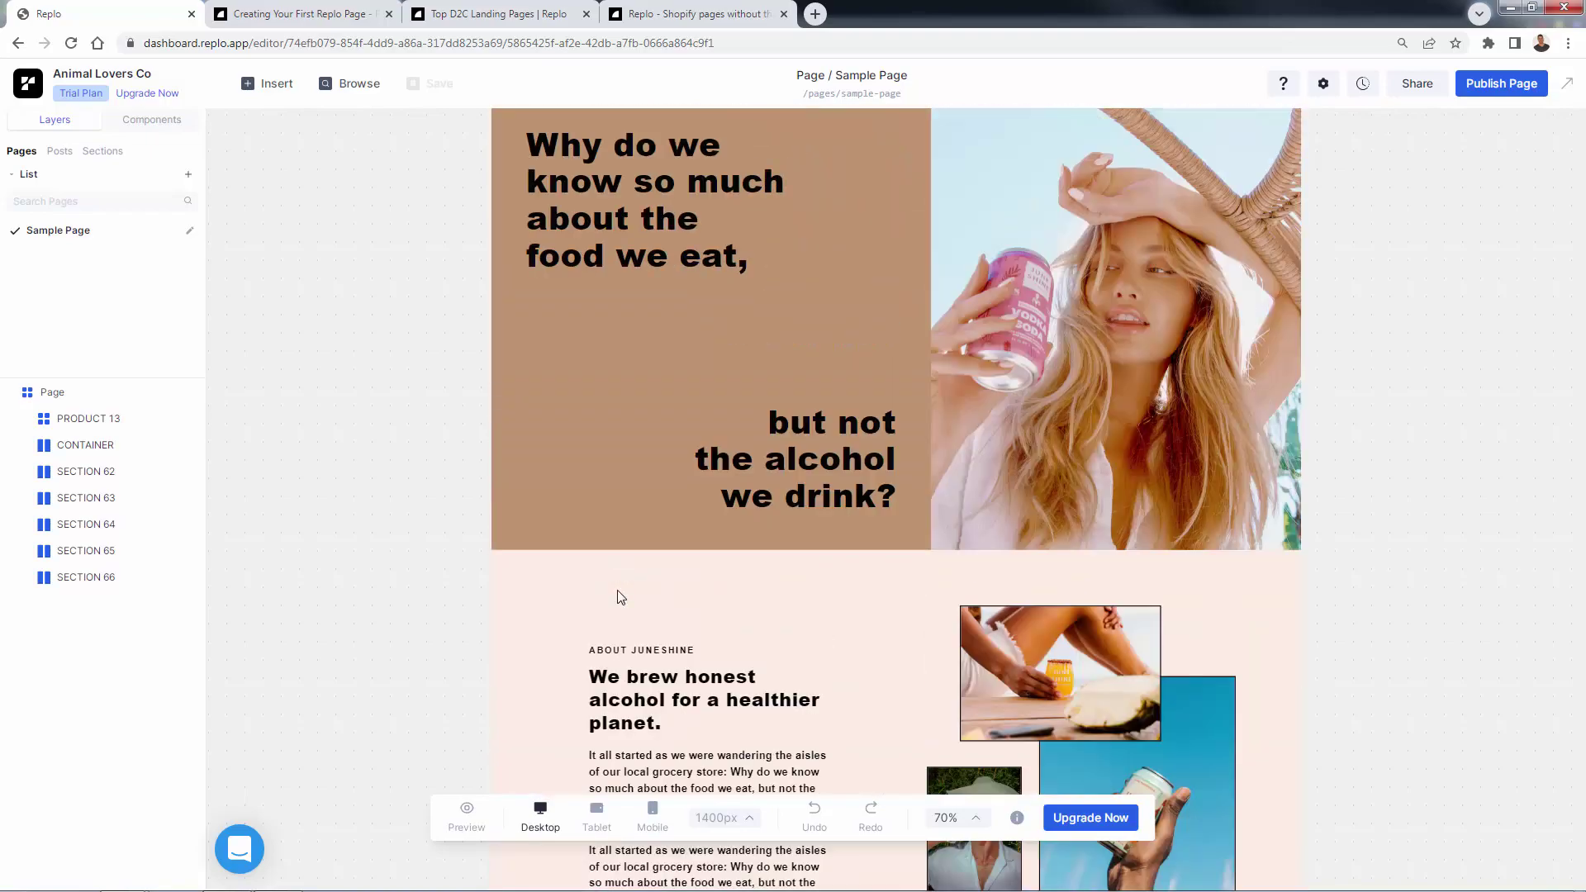
{"action": "scroll", "coordinate": [622, 596], "scroll_direction": "up", "scroll_amount": 20}
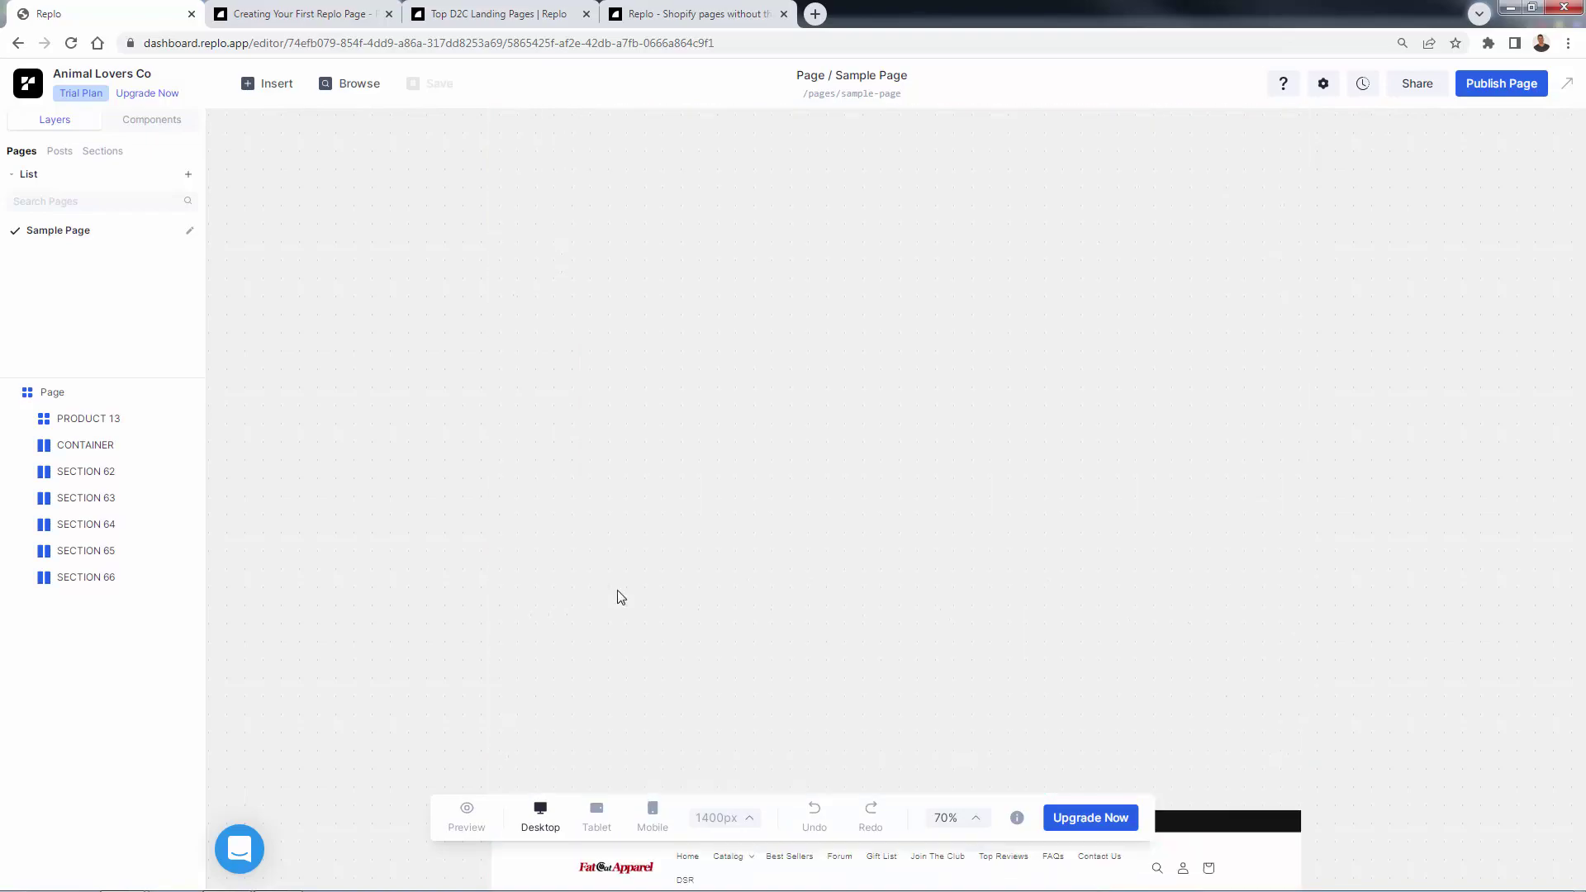
{"action": "scroll", "coordinate": [622, 596], "scroll_direction": "down", "scroll_amount": 5}
{"action": "scroll", "coordinate": [627, 446], "scroll_direction": "down", "scroll_amount": 2}
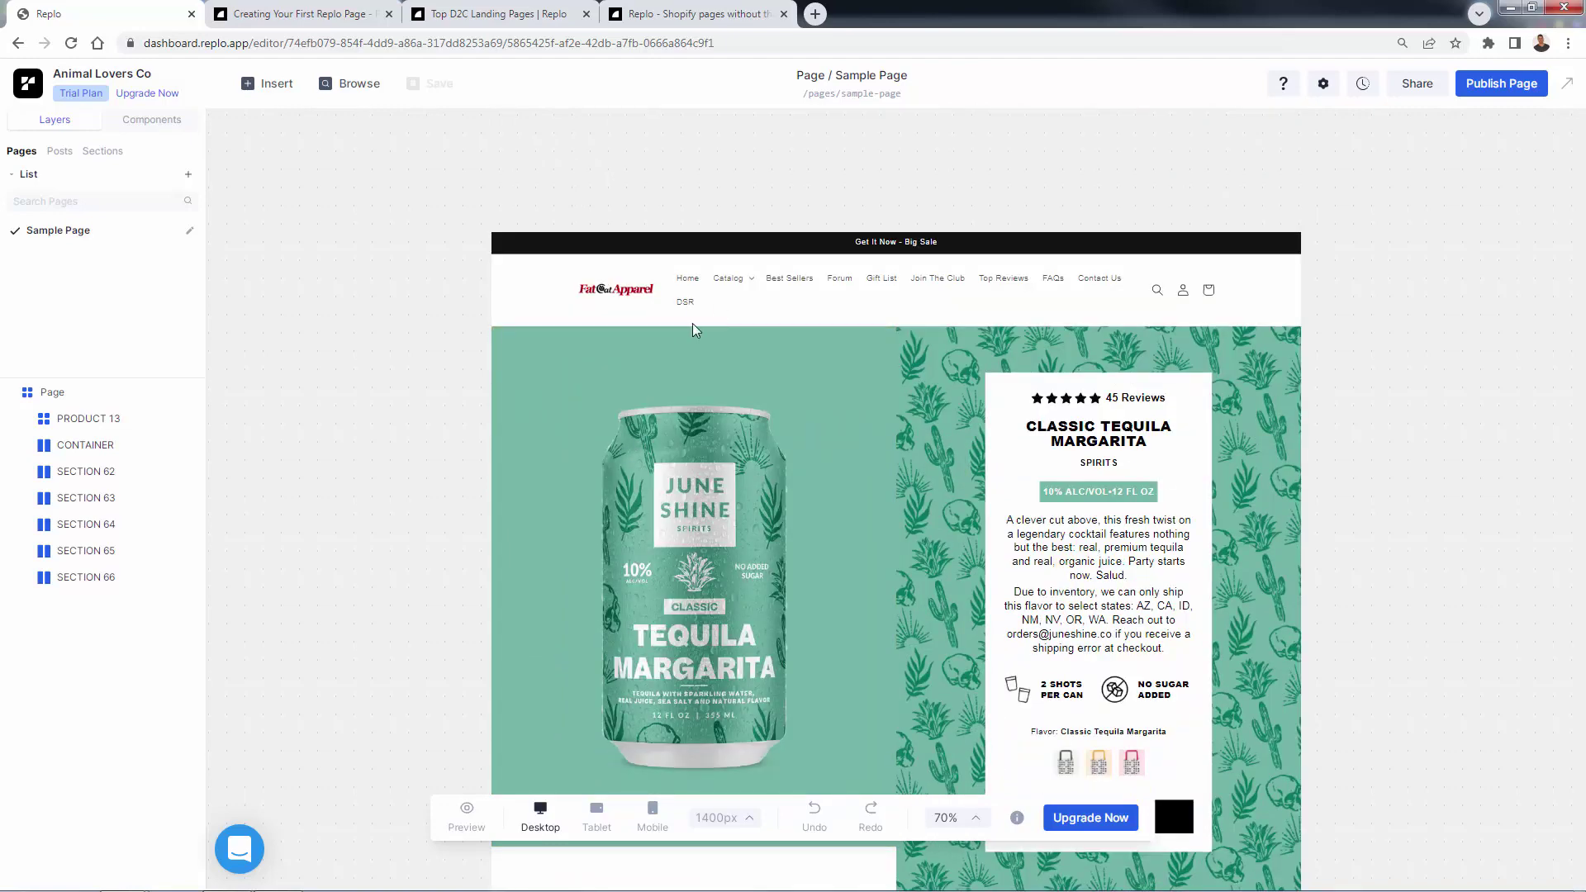
{"action": "scroll", "coordinate": [693, 329], "scroll_direction": "down", "scroll_amount": 1}
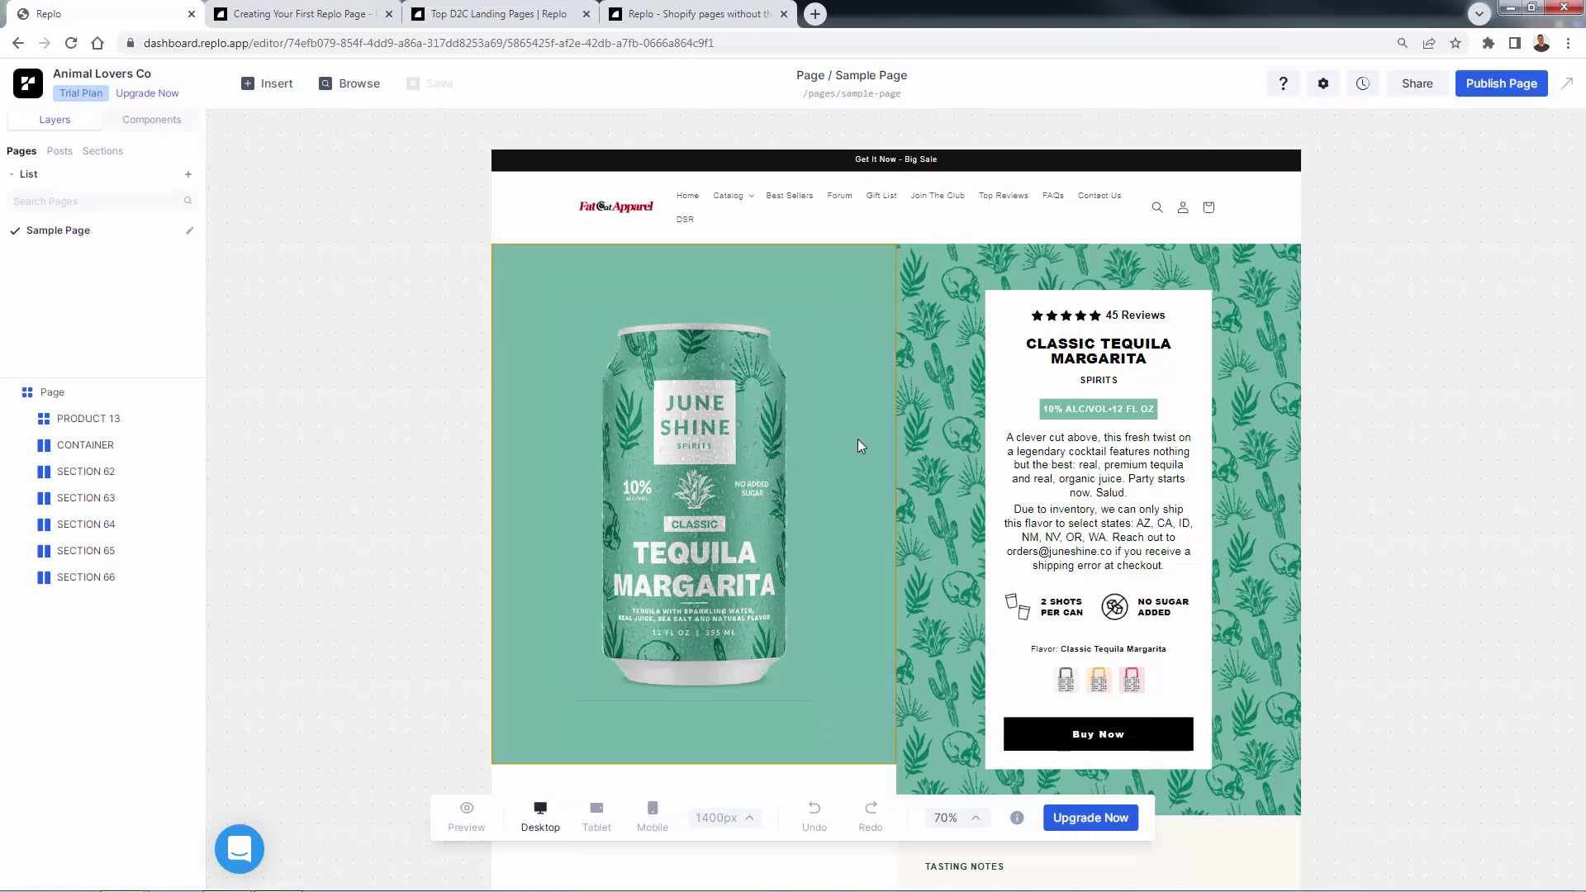
{"action": "left_click", "coordinate": [1103, 352]}
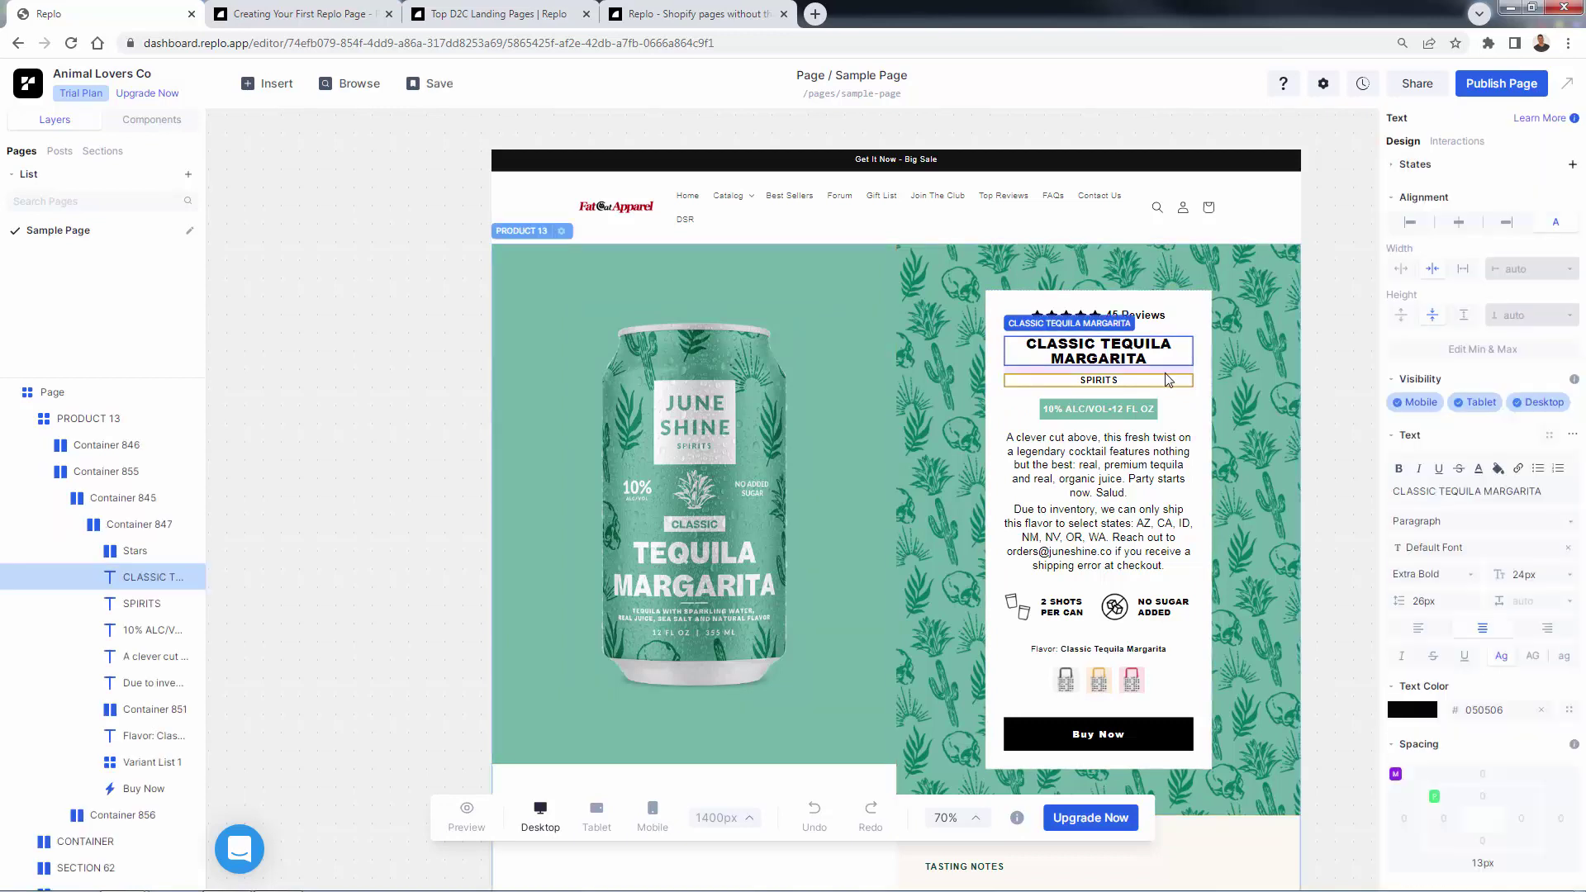
{"action": "double_click", "coordinate": [1123, 360]}
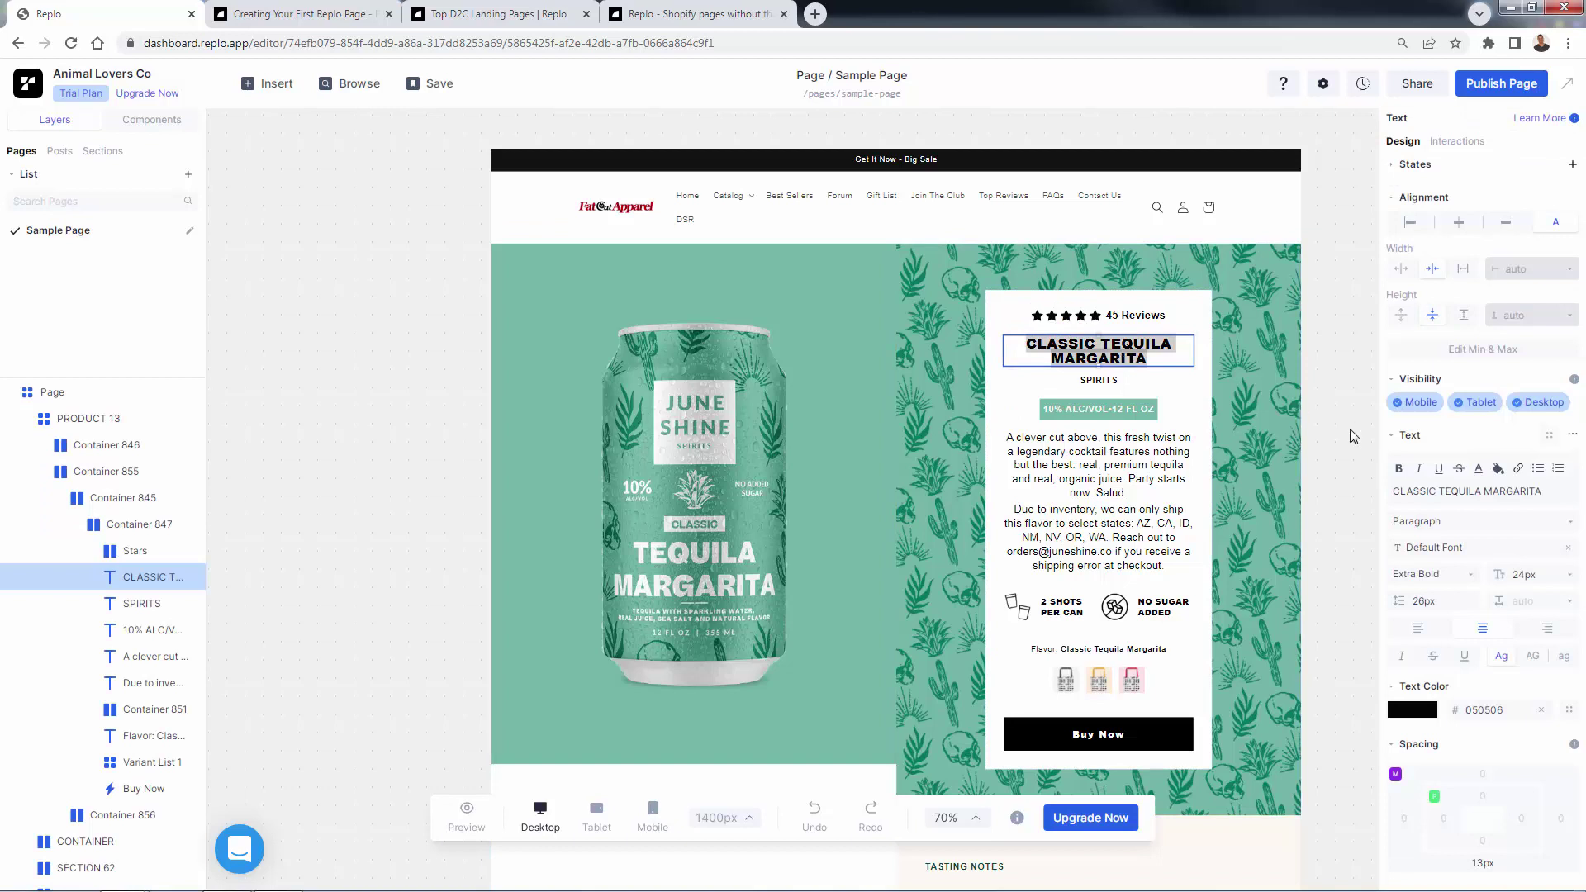
{"action": "triple_click", "coordinate": [1435, 492]}
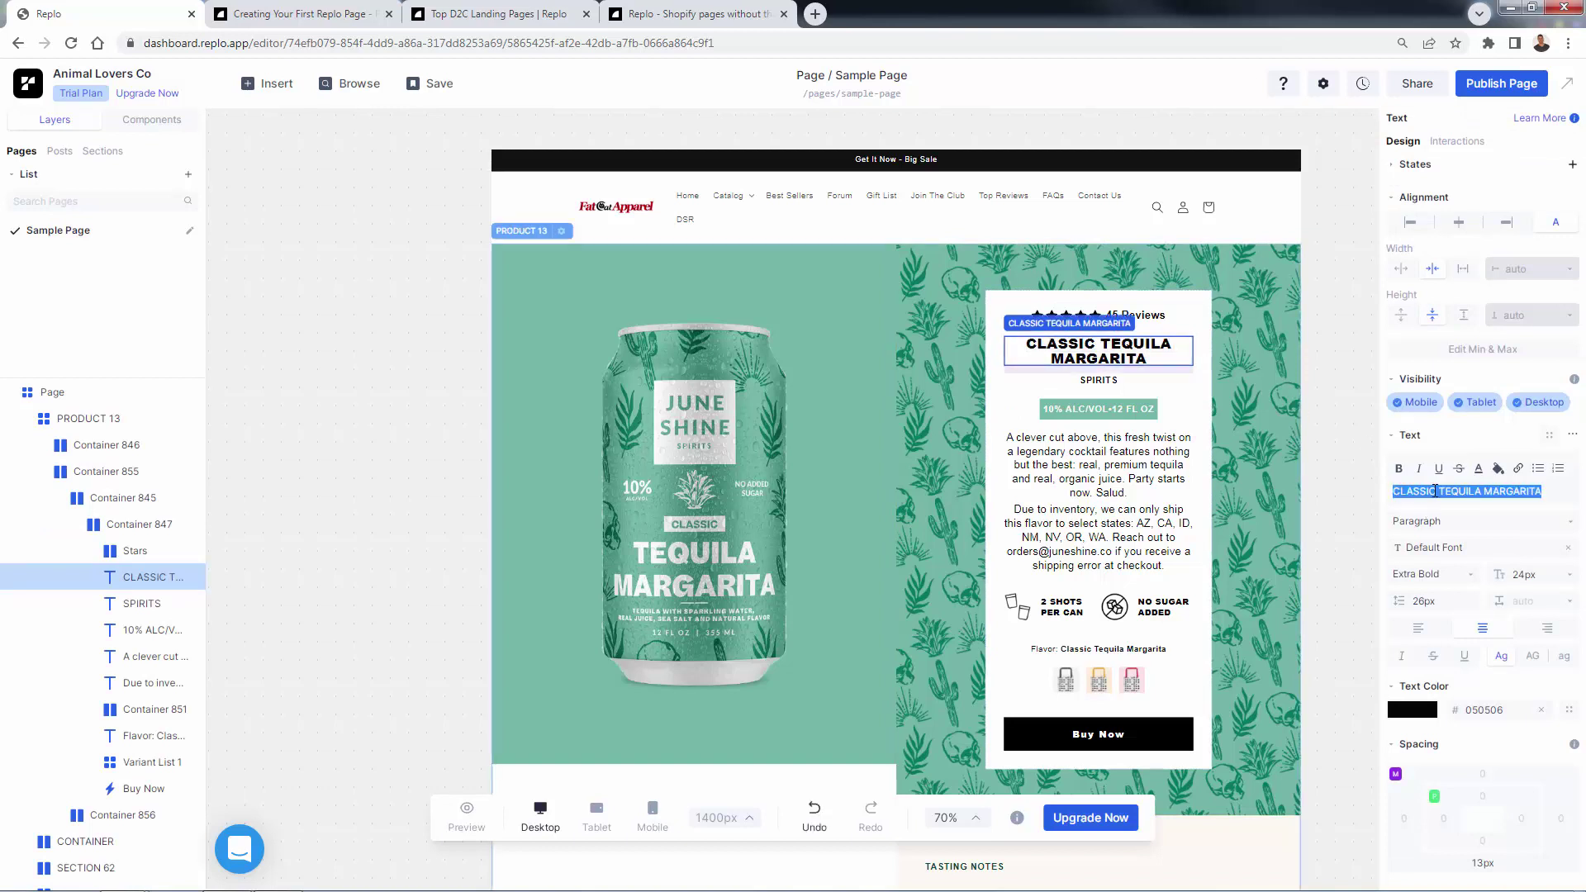
{"action": "type", "text": "VH"}
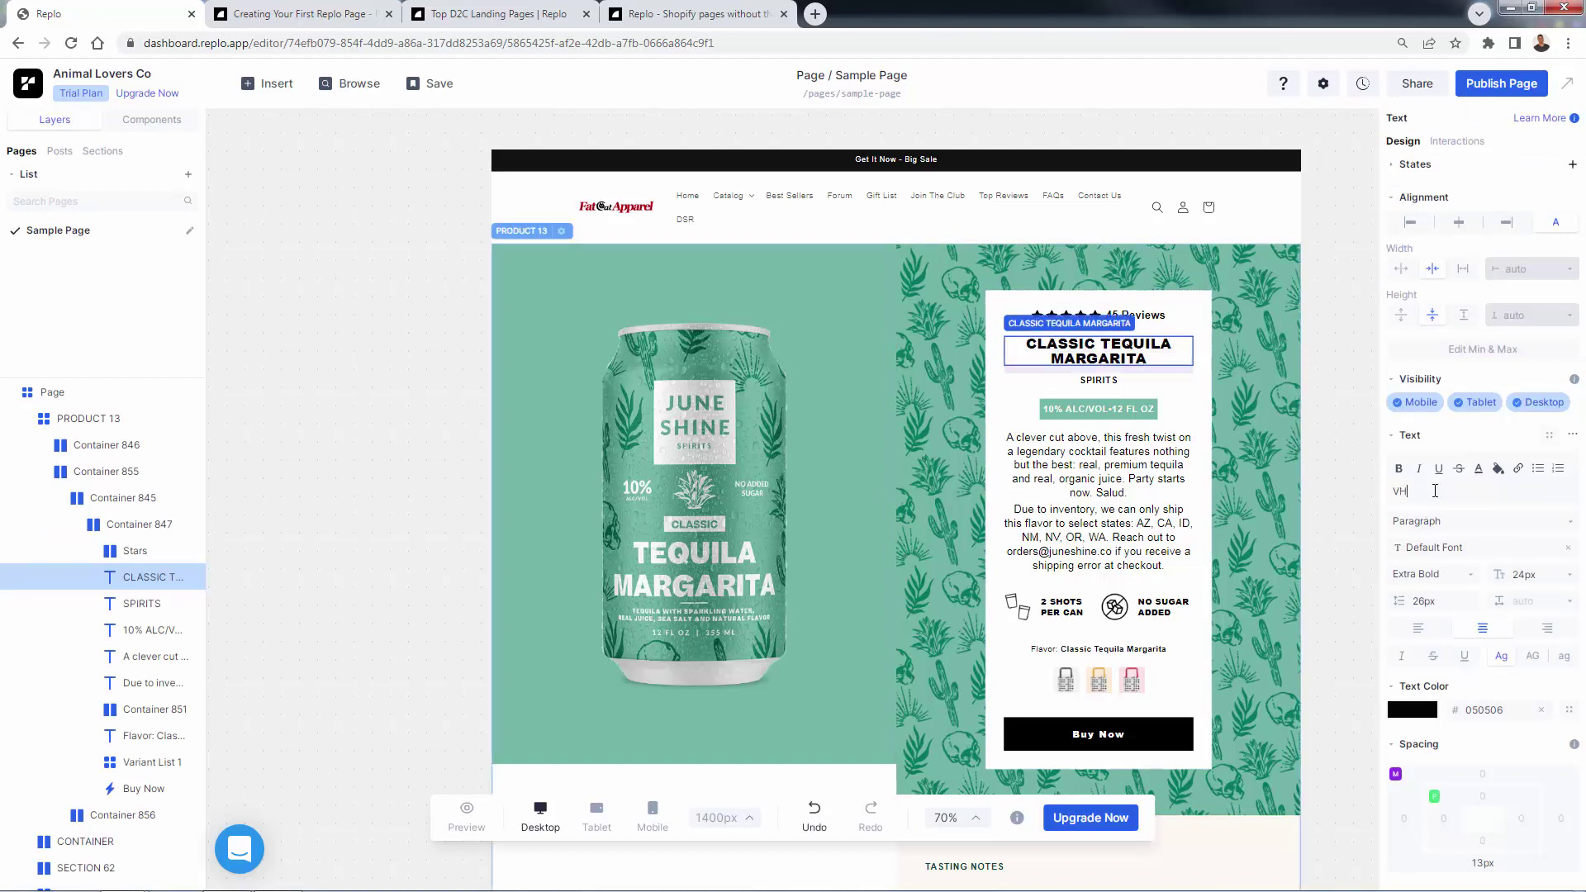
{"action": "type", "text": "ANGE IT"}
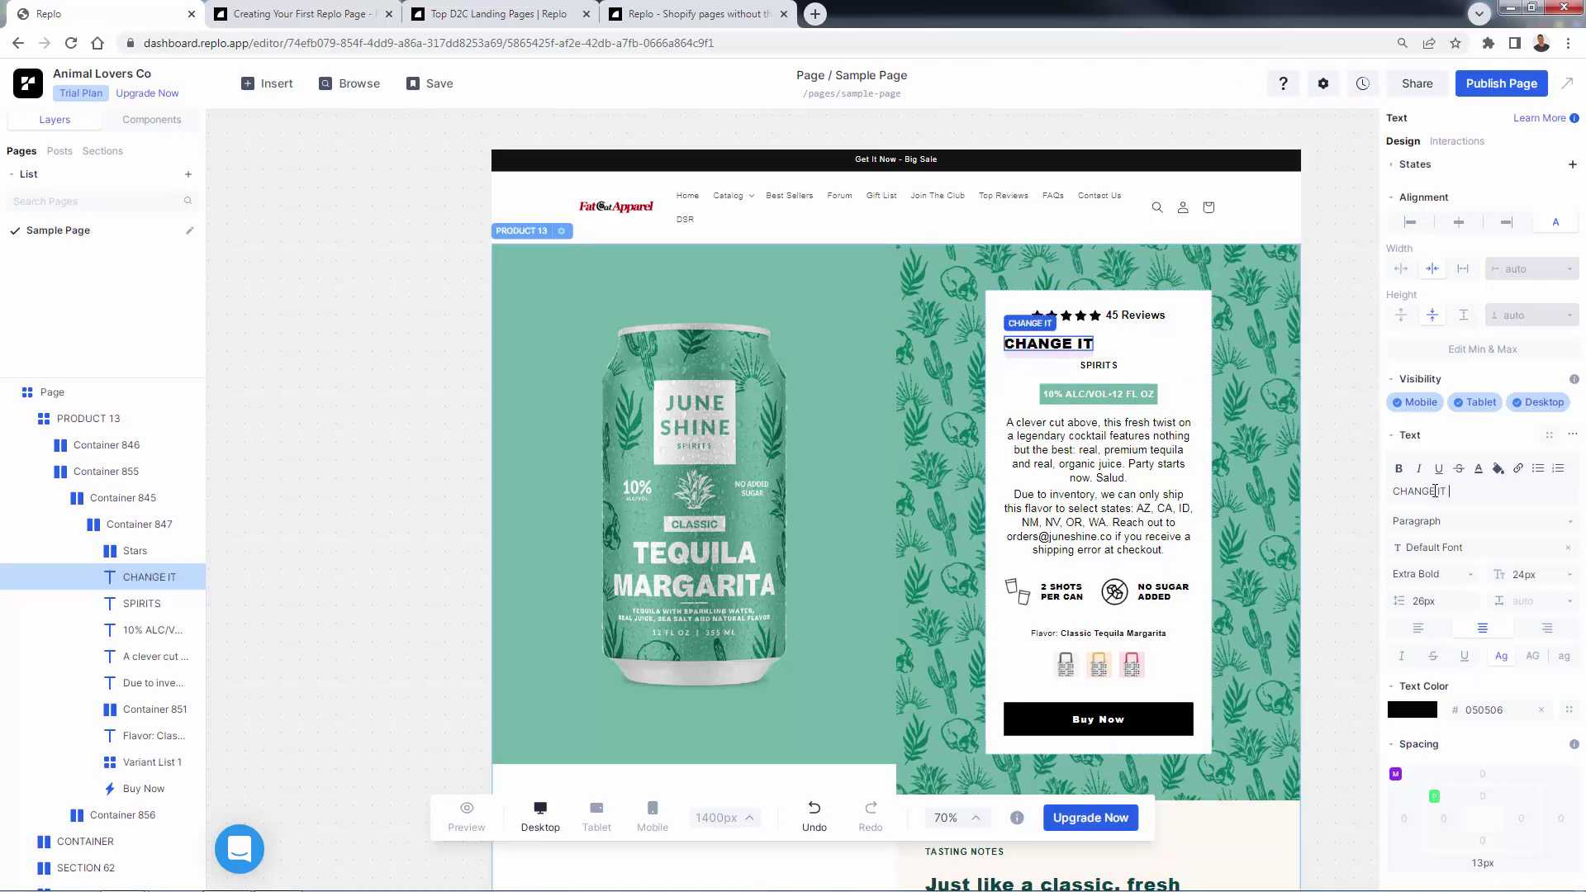
{"action": "key", "text": "ctrl+z"}
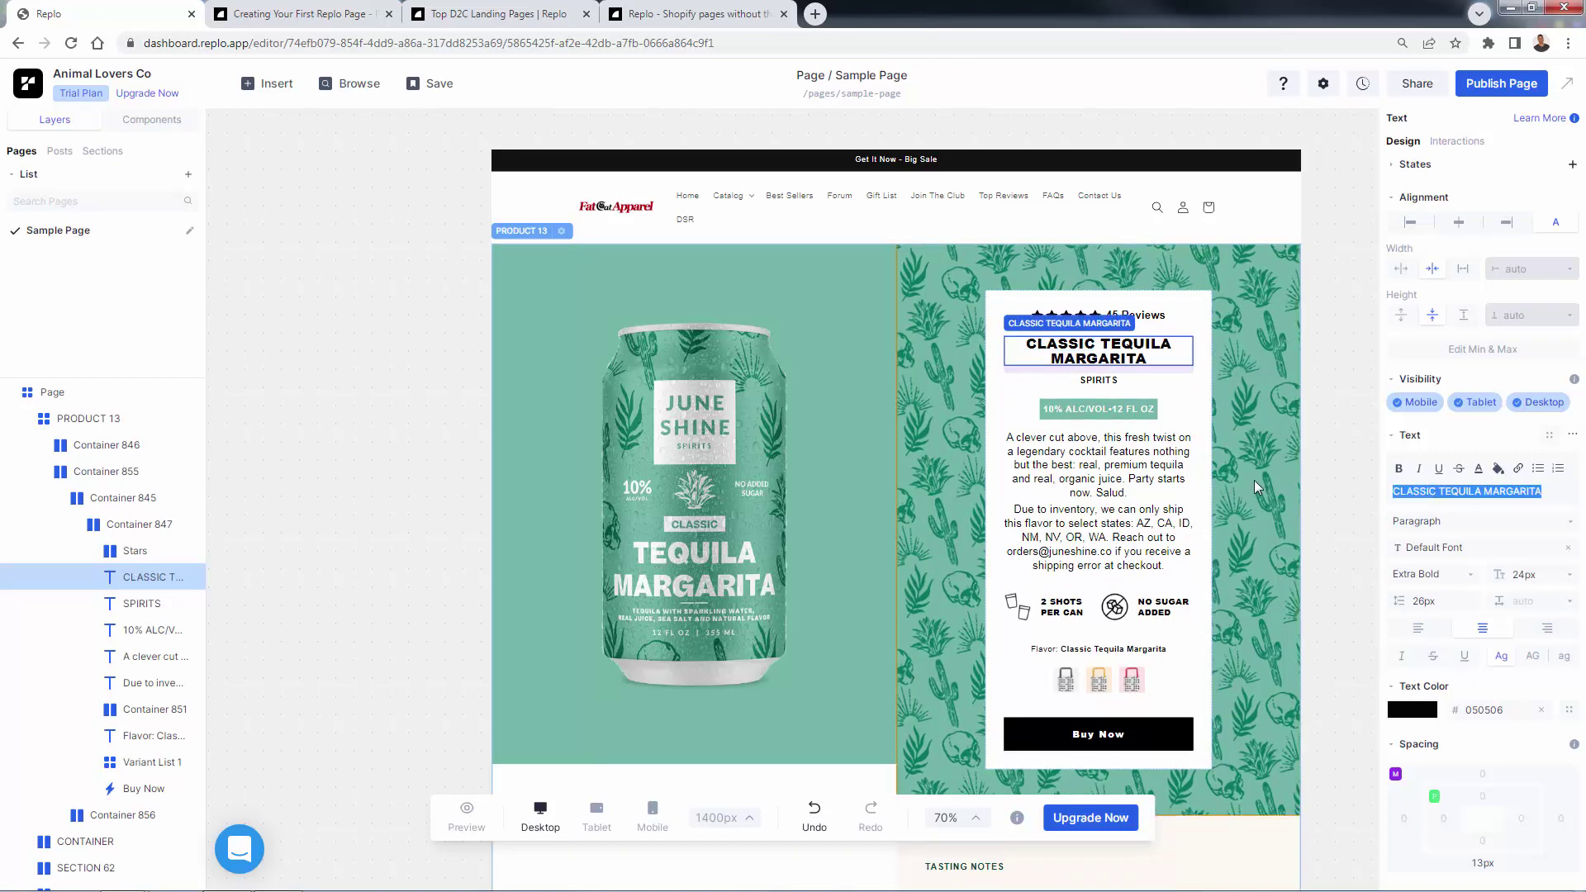
{"action": "left_click", "coordinate": [1256, 488]}
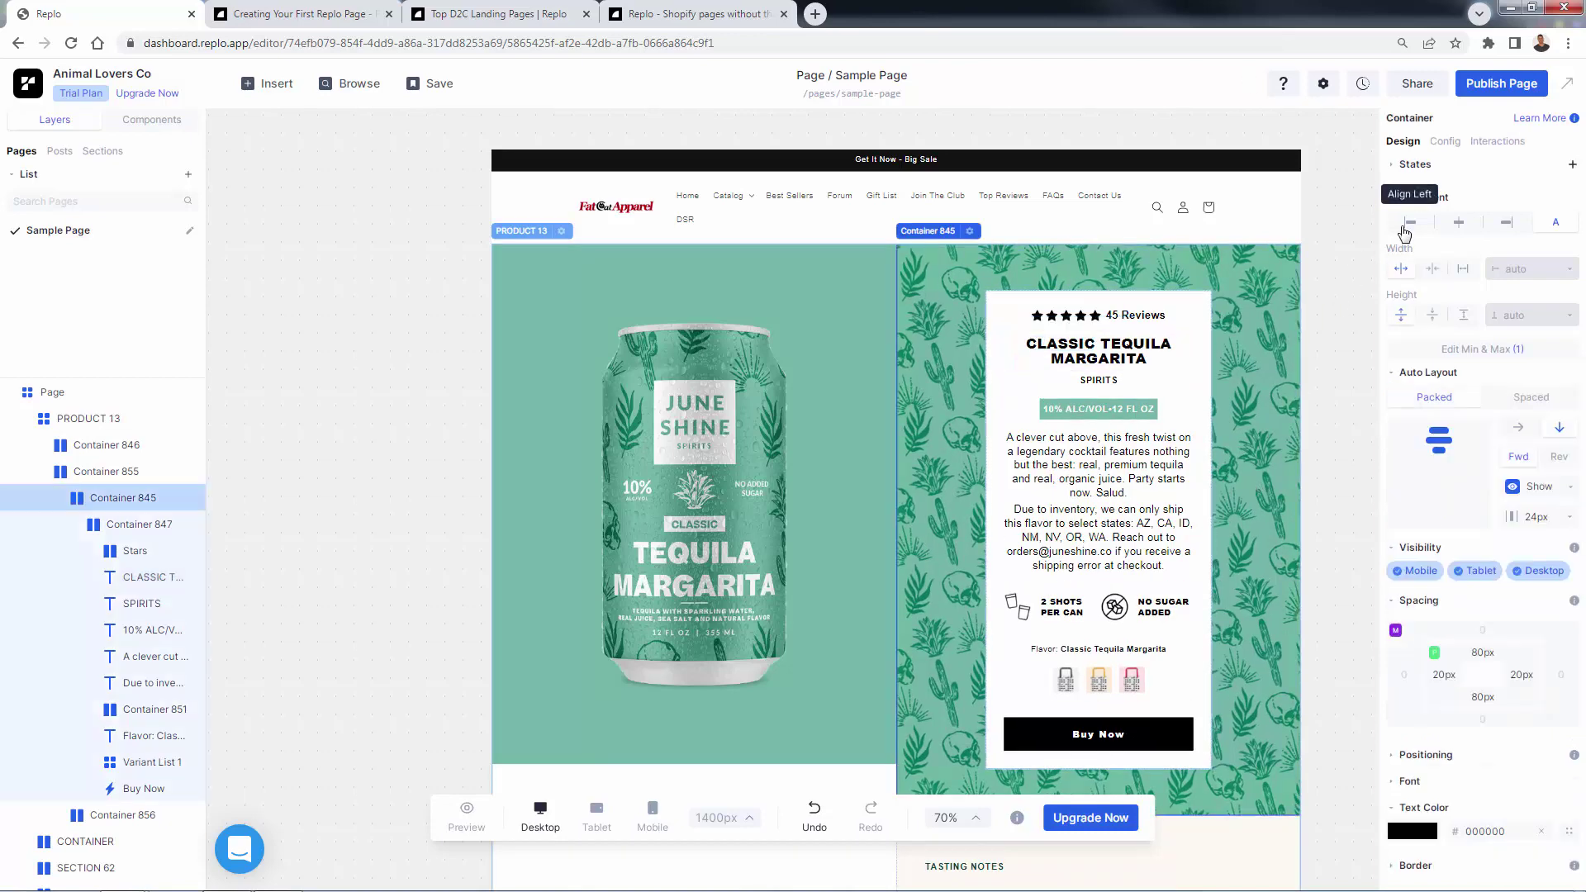
{"action": "scroll", "coordinate": [840, 570], "scroll_direction": "down", "scroll_amount": 1}
{"action": "scroll", "coordinate": [152, 612], "scroll_direction": "down", "scroll_amount": 2}
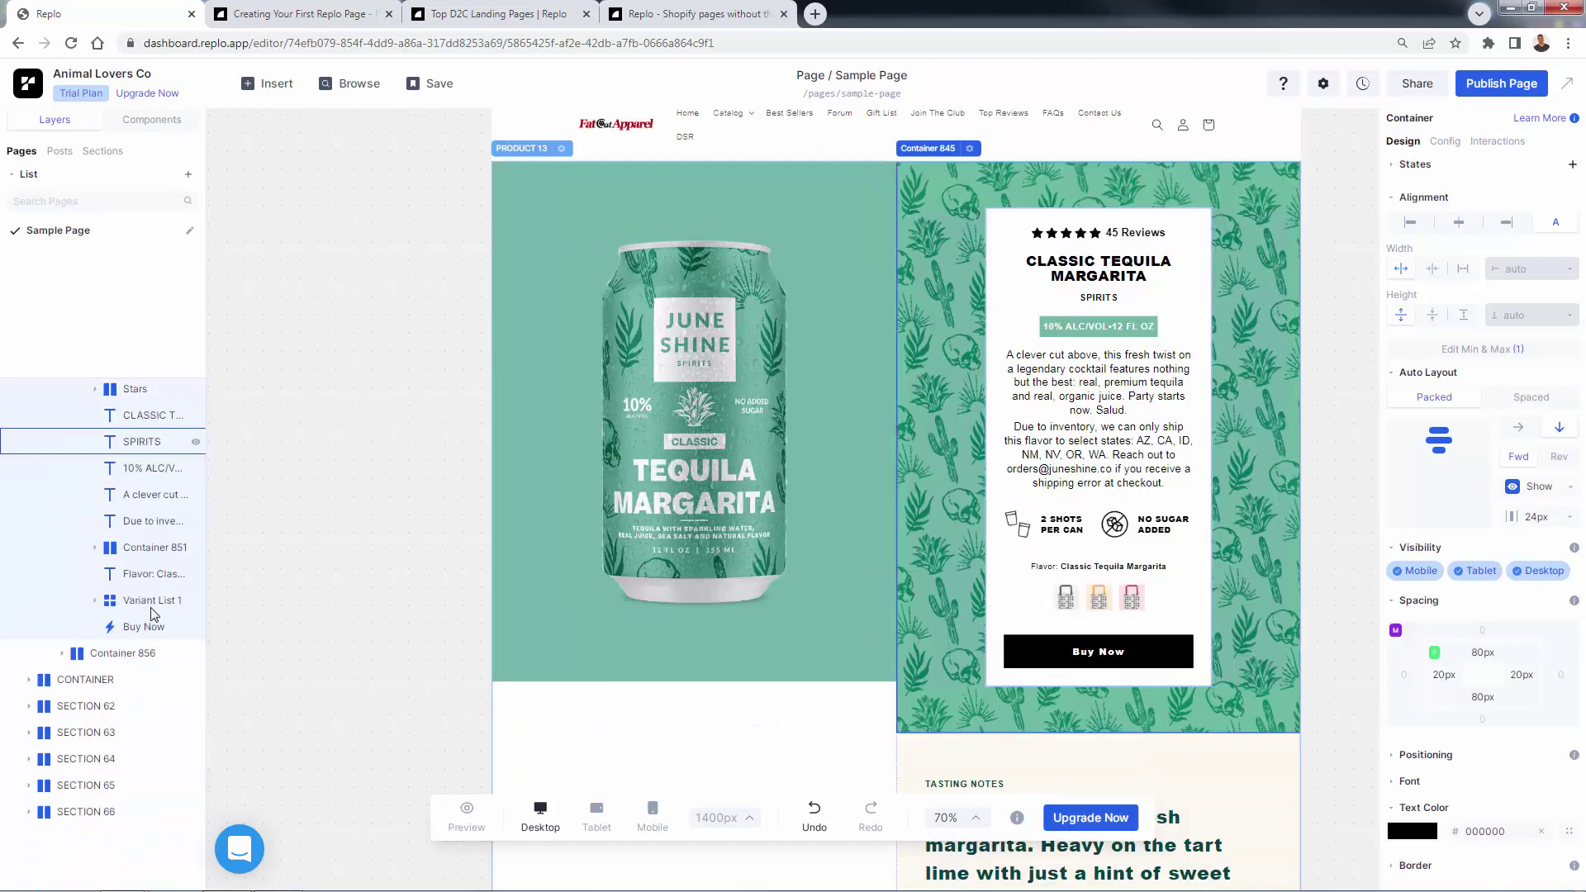
{"action": "scroll", "coordinate": [152, 611], "scroll_direction": "up", "scroll_amount": 2}
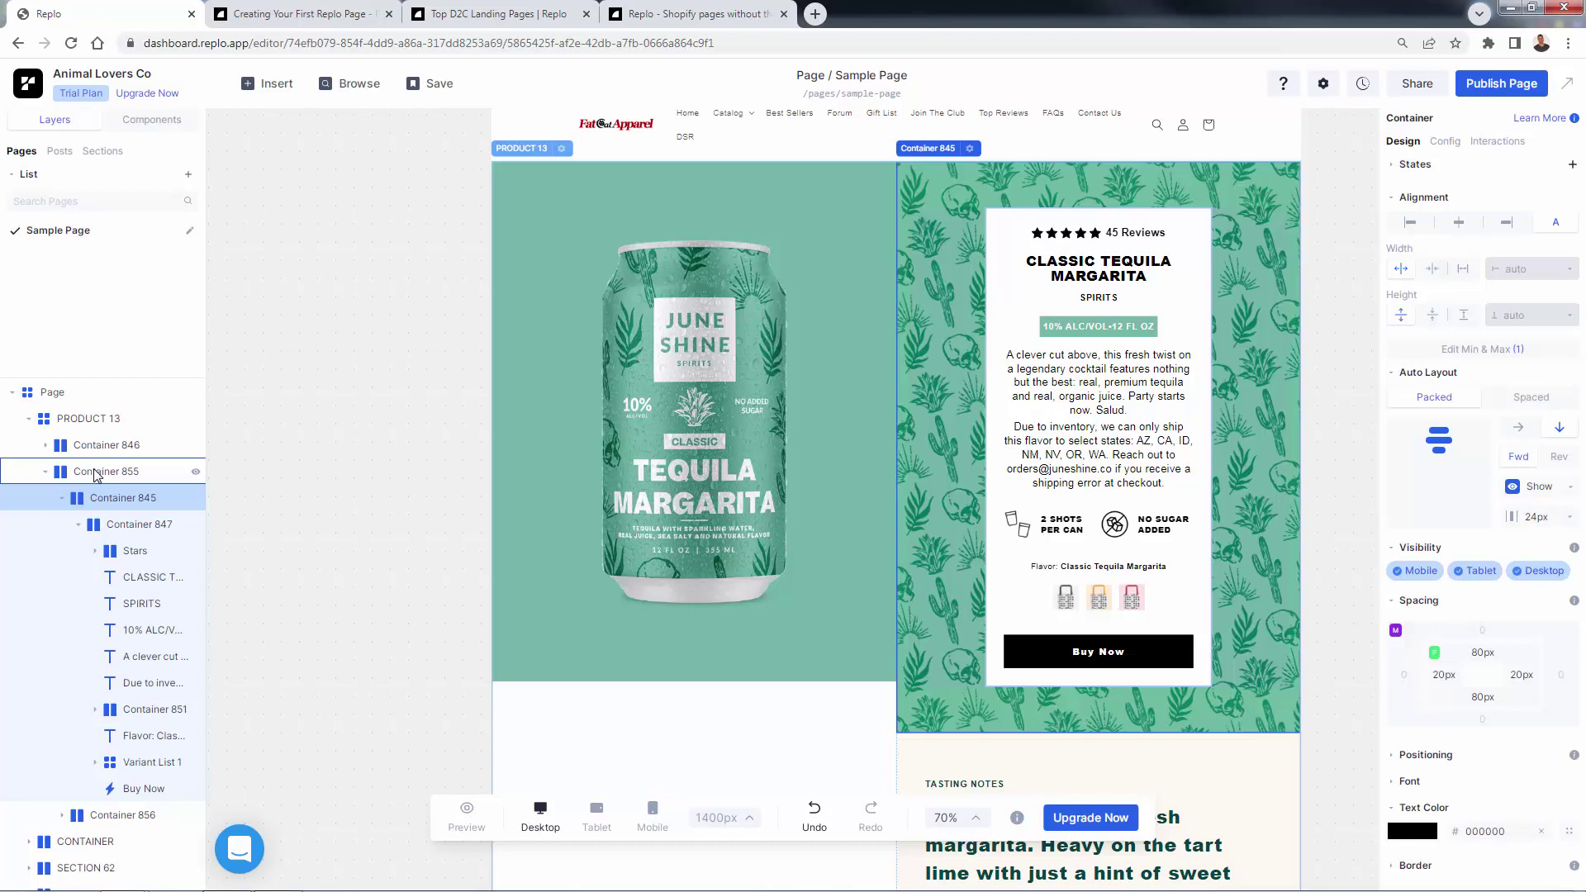
{"action": "scroll", "coordinate": [96, 483], "scroll_direction": "down", "scroll_amount": 1}
Select the tequila can image (Image 6) and open its image source settings
{"action": "left_click", "coordinate": [663, 418]}
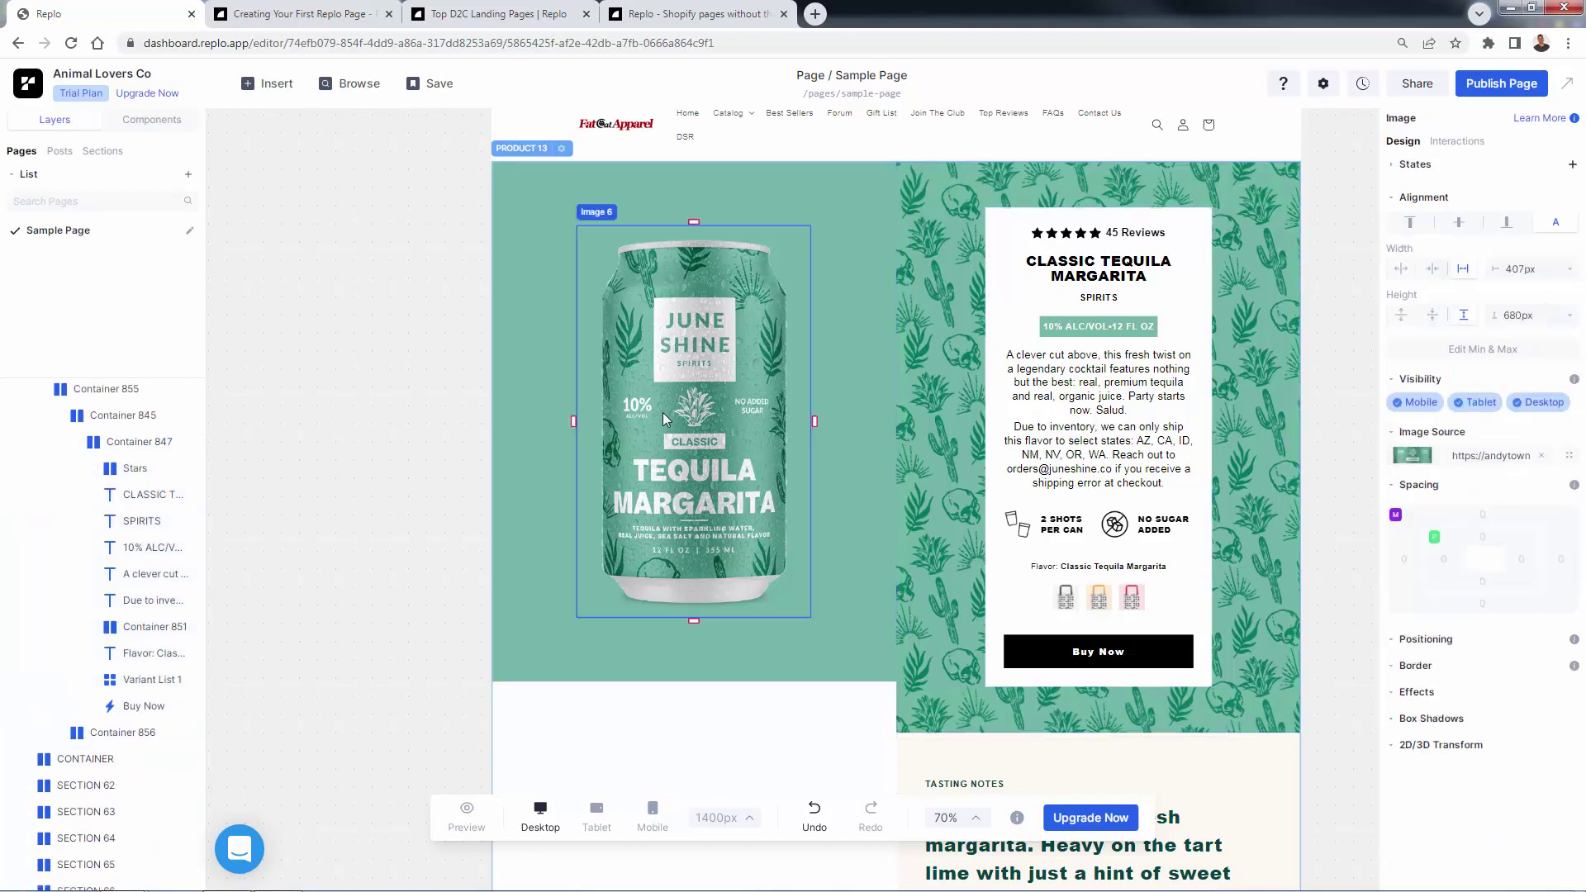
{"action": "left_click", "coordinate": [1415, 456]}
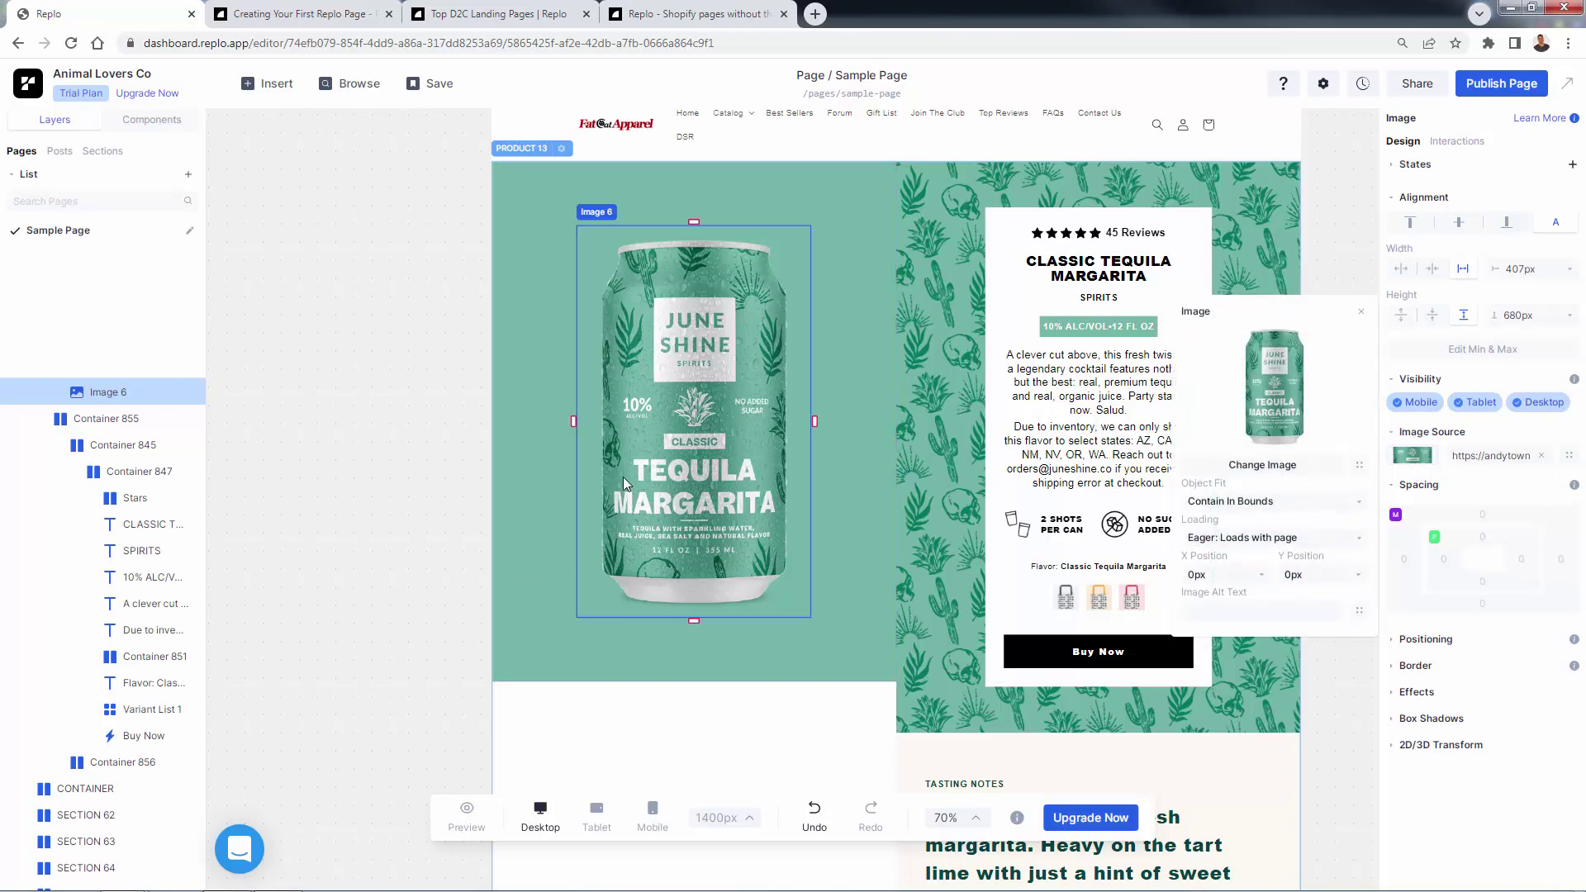
{"action": "left_click", "coordinate": [568, 445]}
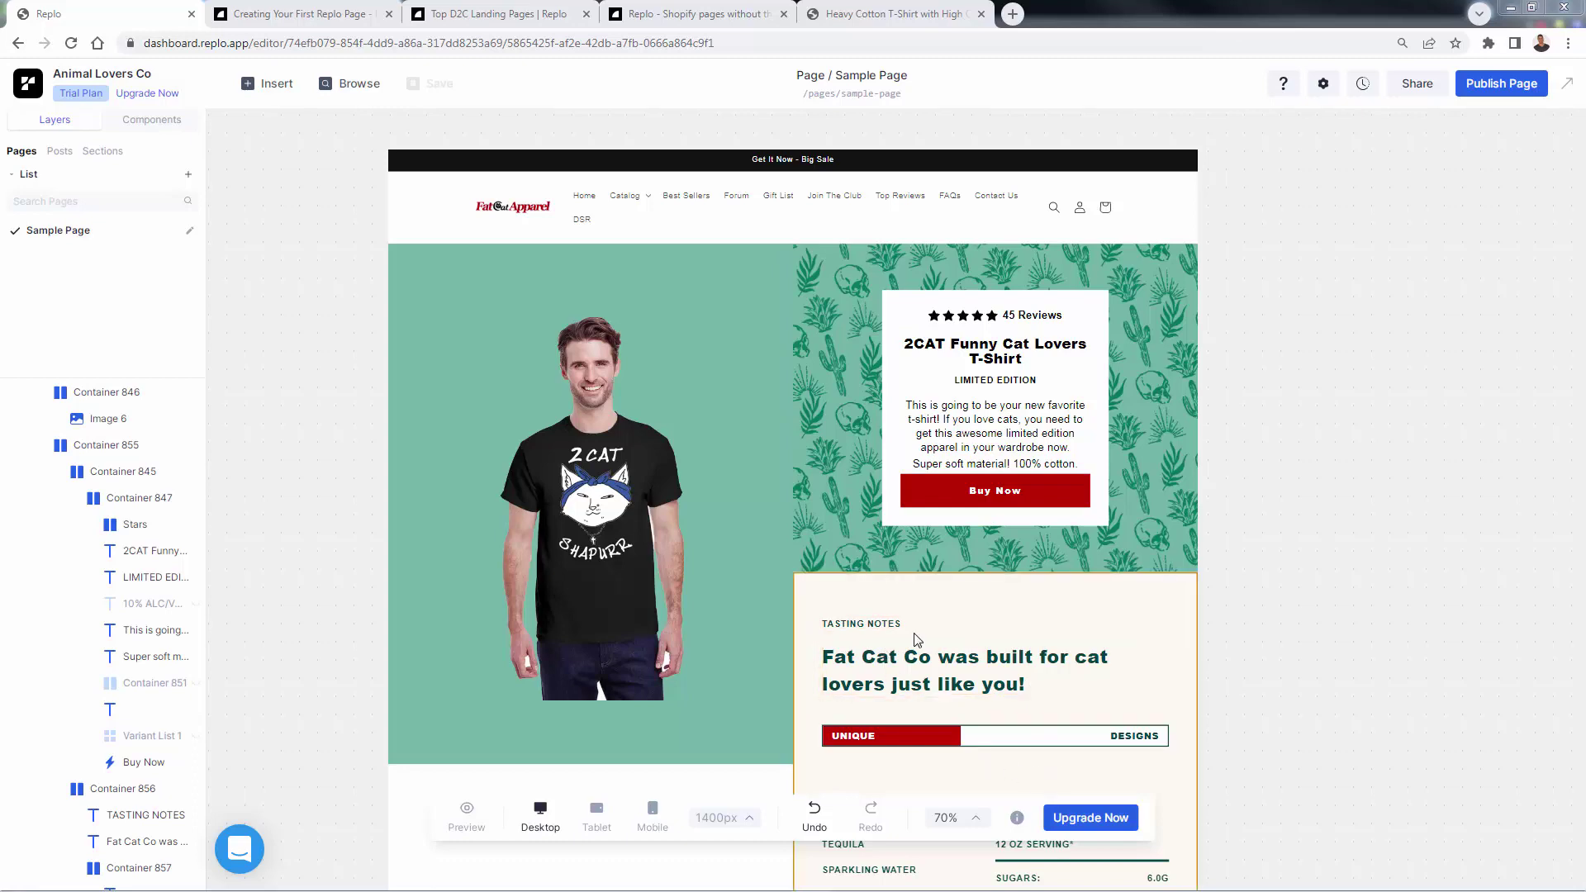
{"action": "scroll", "coordinate": [1224, 652], "scroll_direction": "down", "scroll_amount": 2}
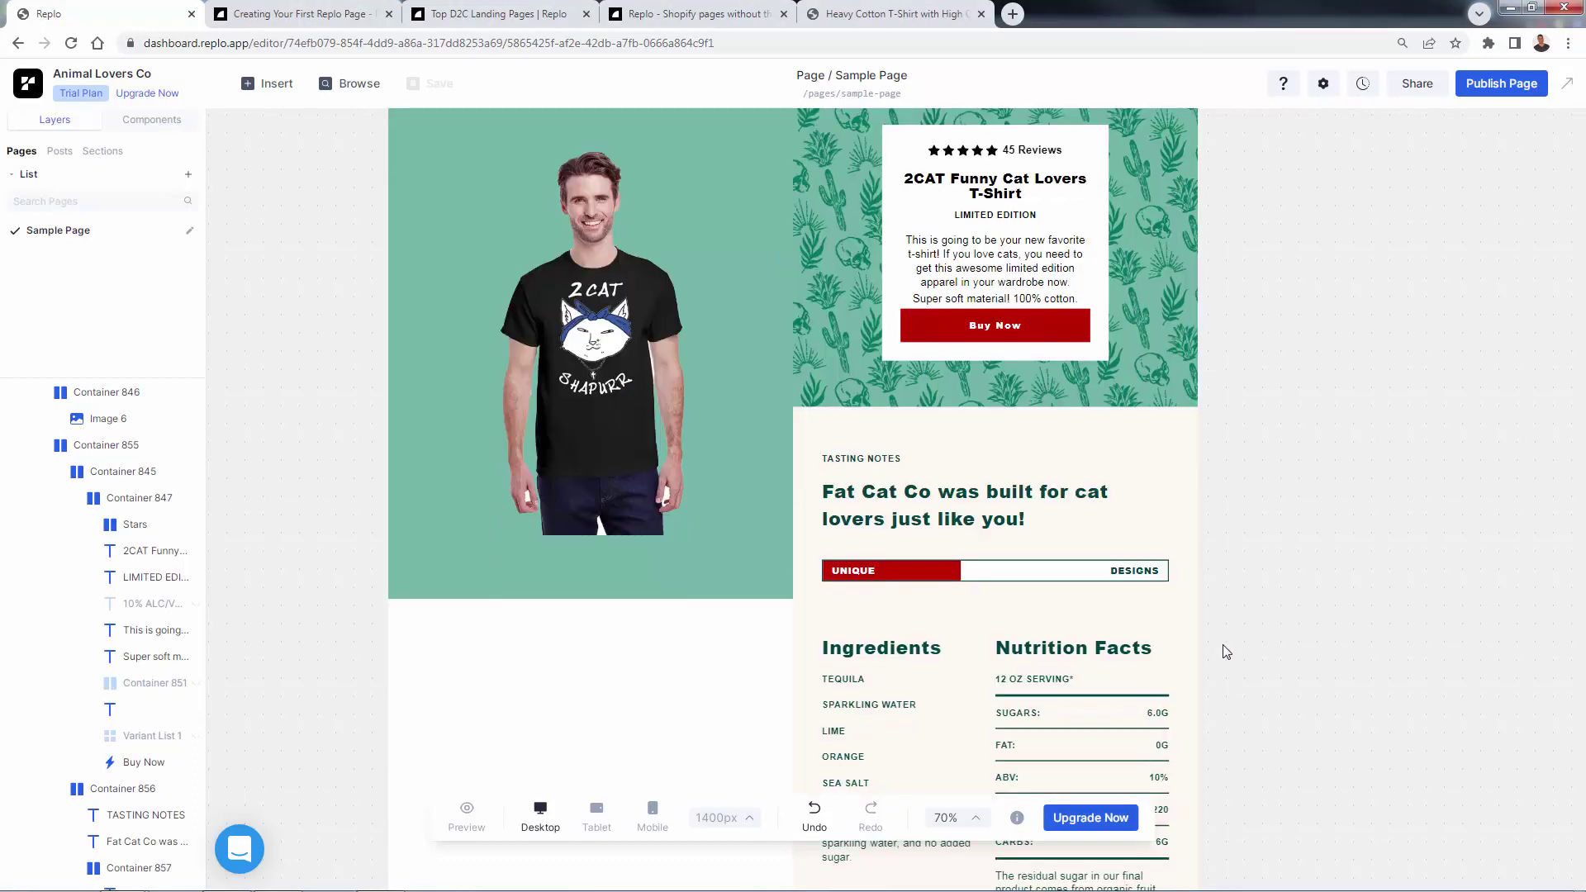
{"action": "scroll", "coordinate": [1083, 660], "scroll_direction": "down", "scroll_amount": 2}
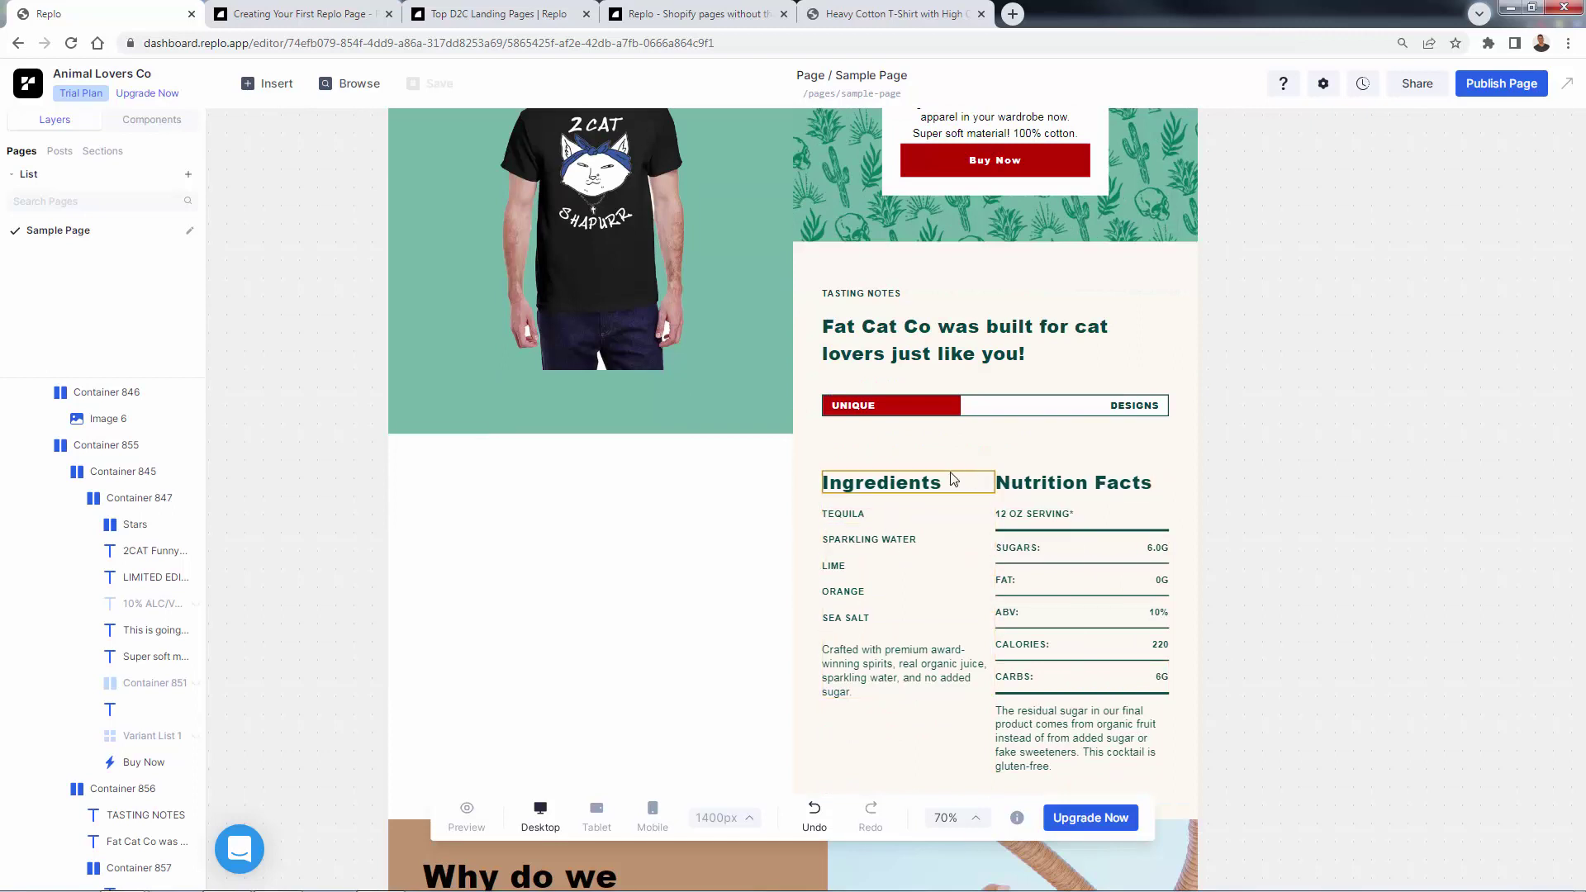
Hide the Ingredients heading on tablet and desktop
{"action": "left_click", "coordinate": [1051, 493]}
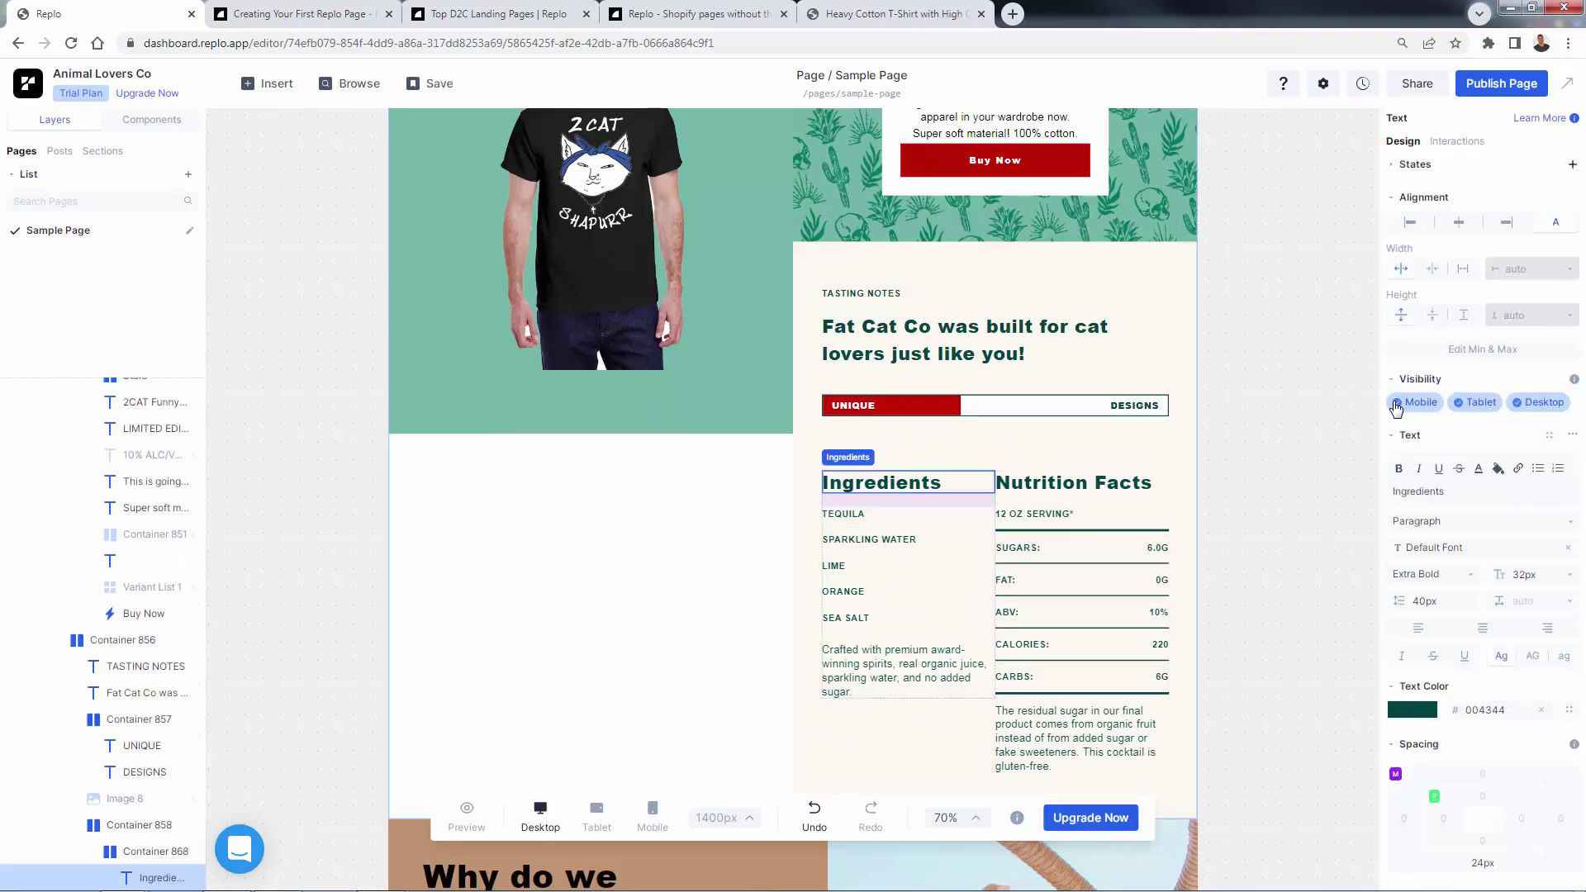
{"action": "left_click", "coordinate": [1465, 405]}
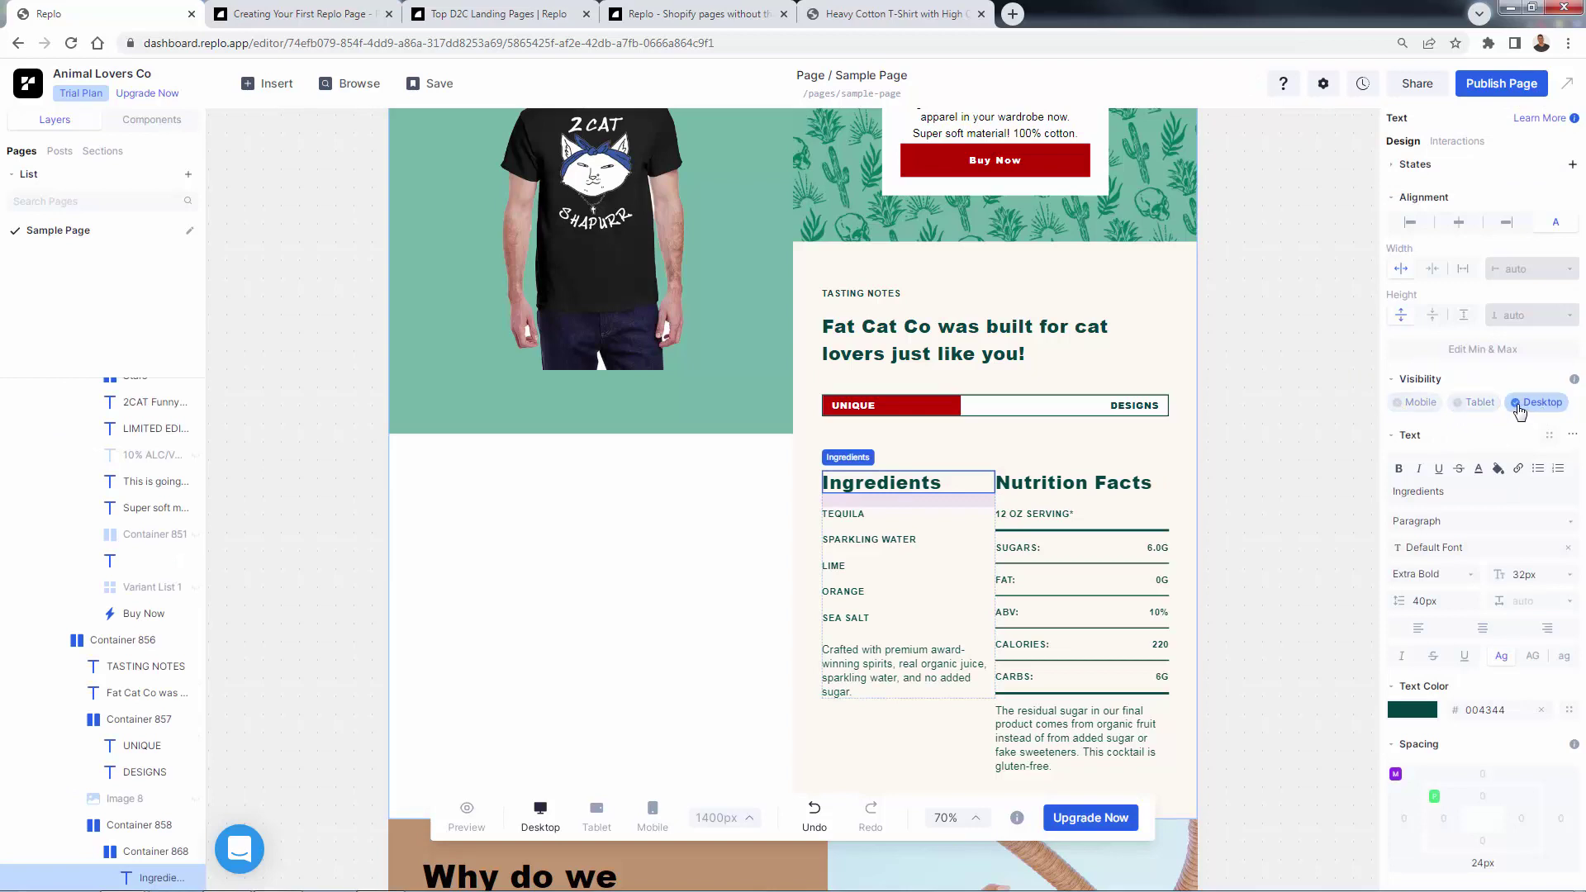
{"action": "left_click", "coordinate": [1518, 405]}
Delete the Ingredients and Nutrition Facts container (Container 858) from the tasting notes section
{"action": "left_click", "coordinate": [865, 484]}
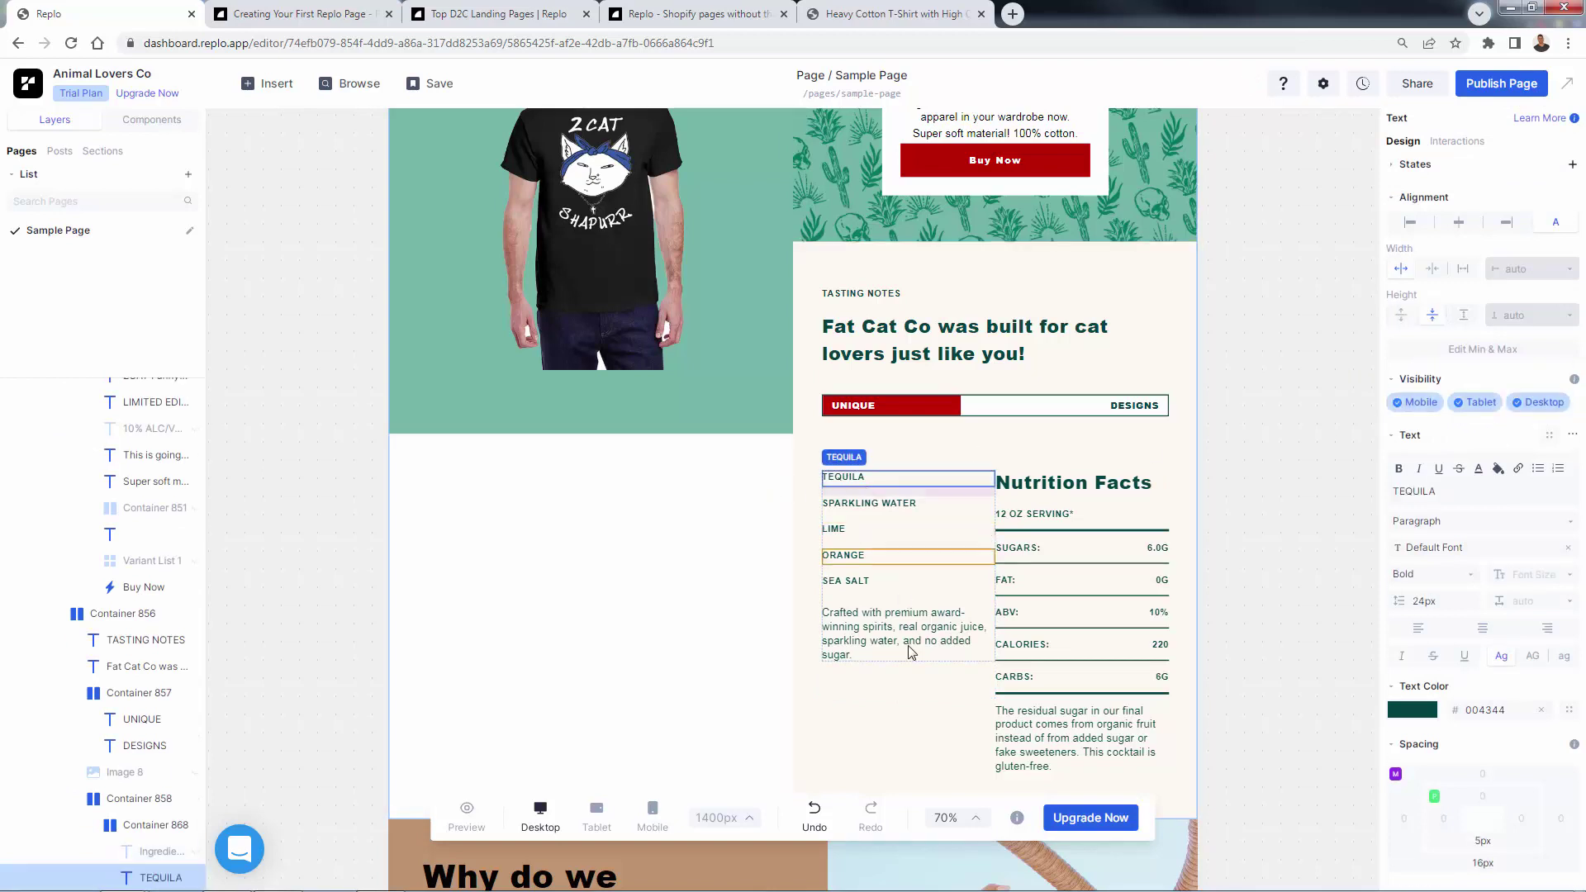
{"action": "right_click", "coordinate": [932, 697]}
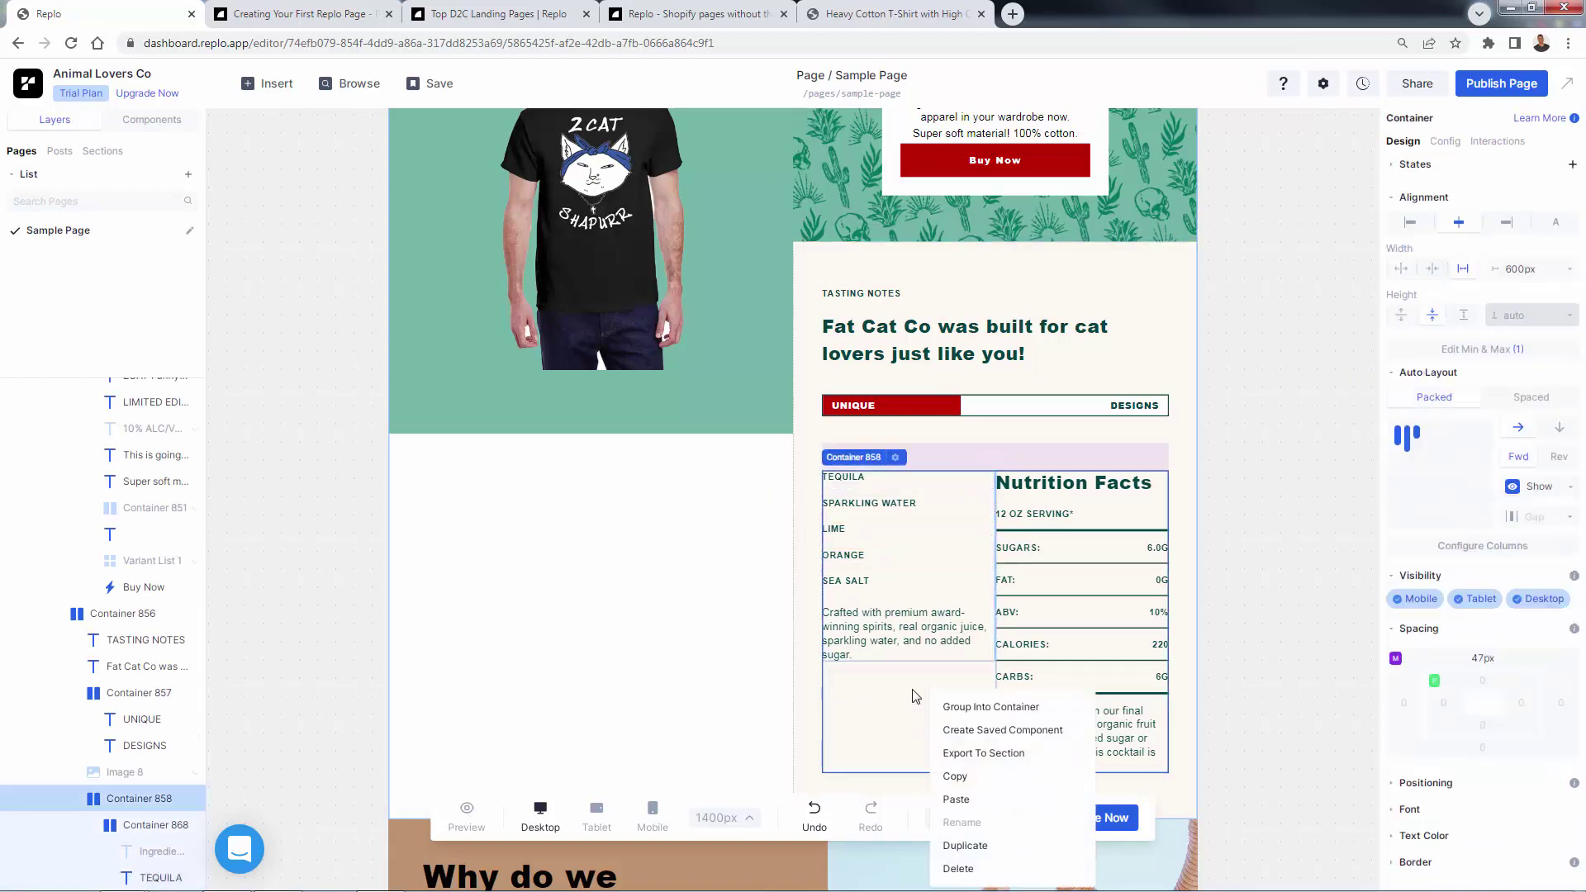
{"action": "right_click", "coordinate": [919, 720]}
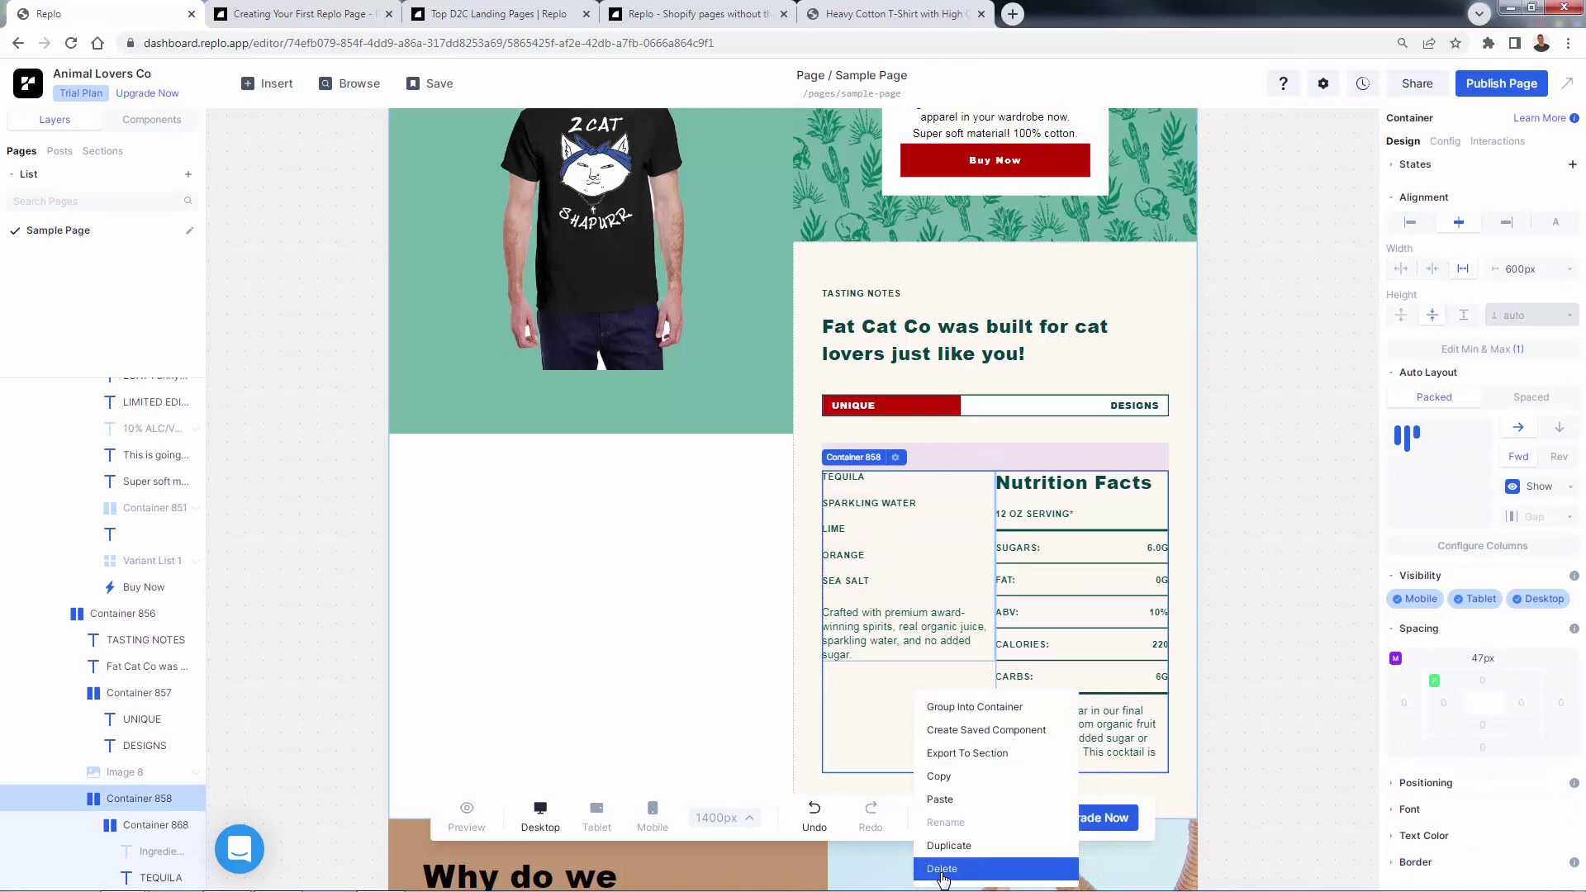
{"action": "left_click", "coordinate": [942, 869]}
Change the T-shirt photo column's green background to a deep red
{"action": "scroll", "coordinate": [1276, 380], "scroll_direction": "up", "scroll_amount": 3}
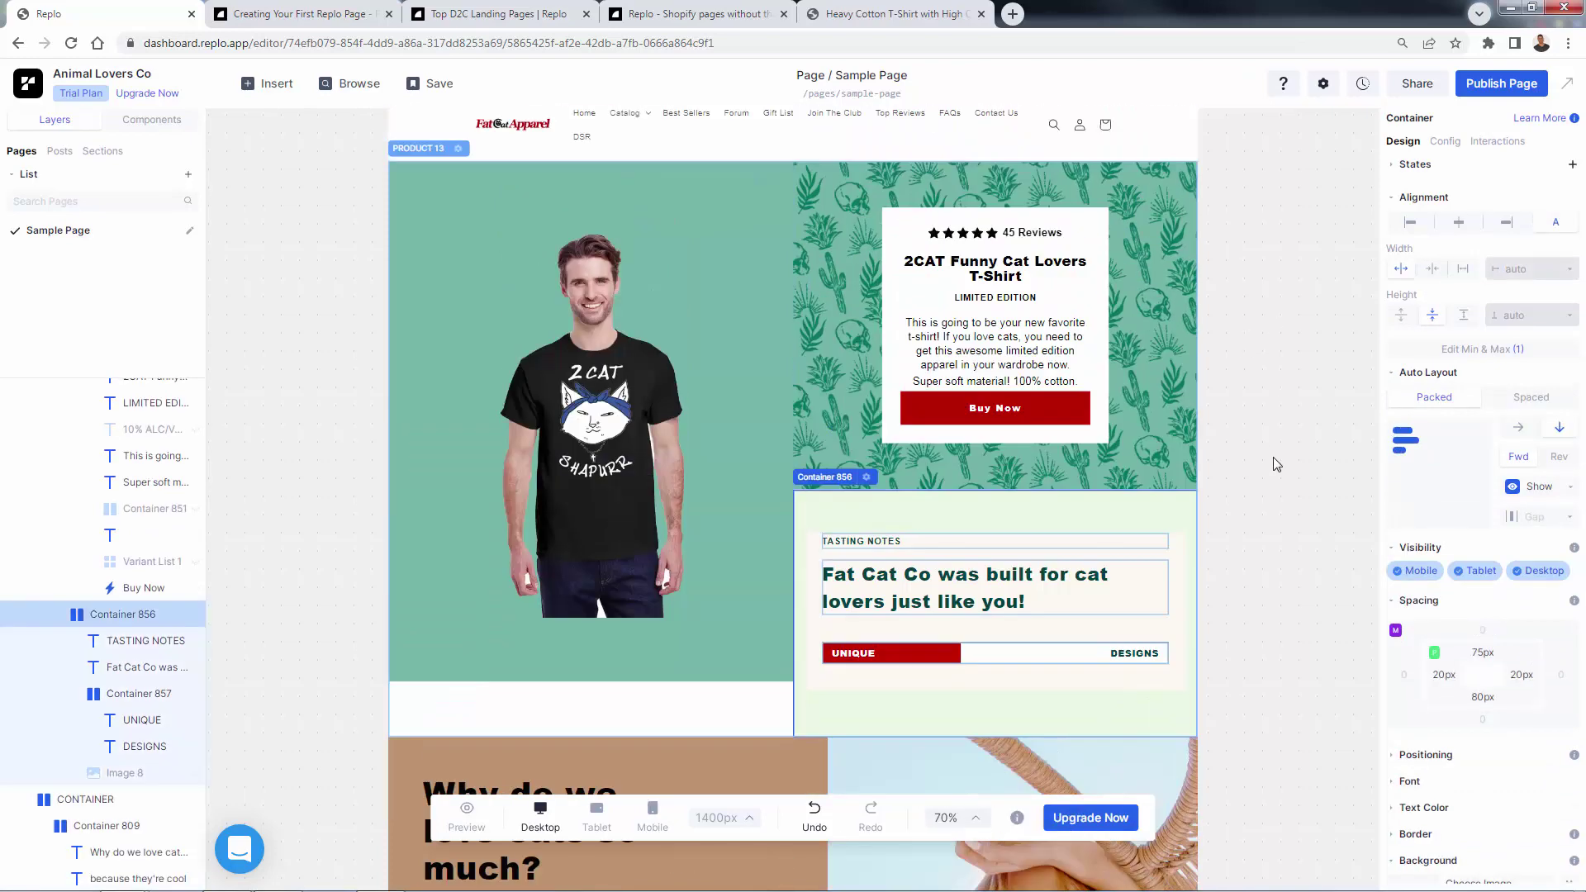
{"action": "scroll", "coordinate": [1279, 516], "scroll_direction": "up", "scroll_amount": 1}
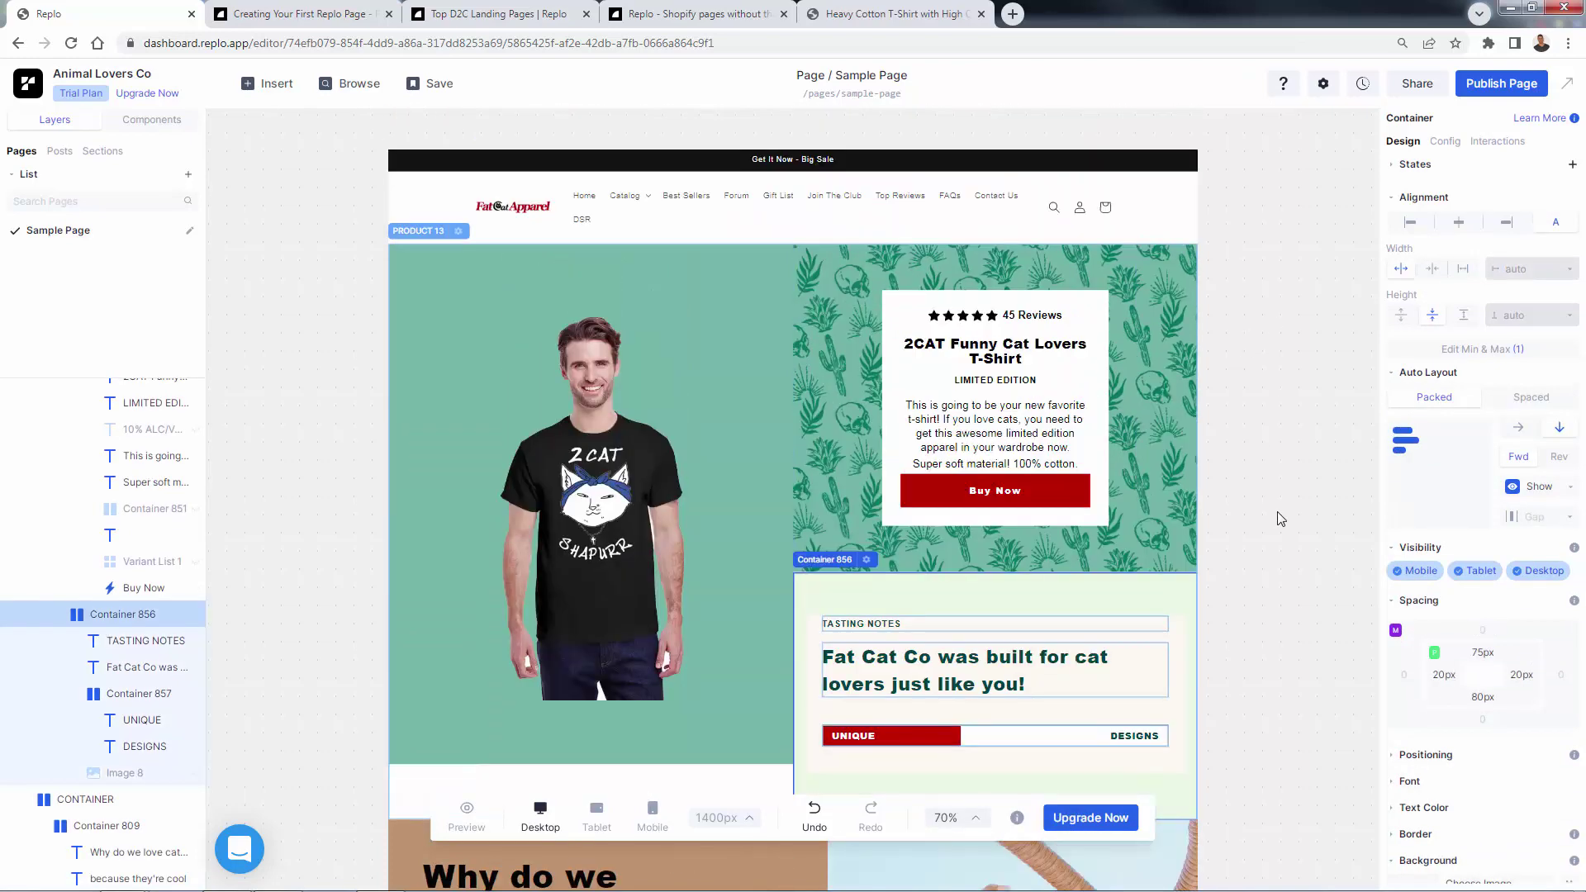
{"action": "left_click", "coordinate": [439, 273]}
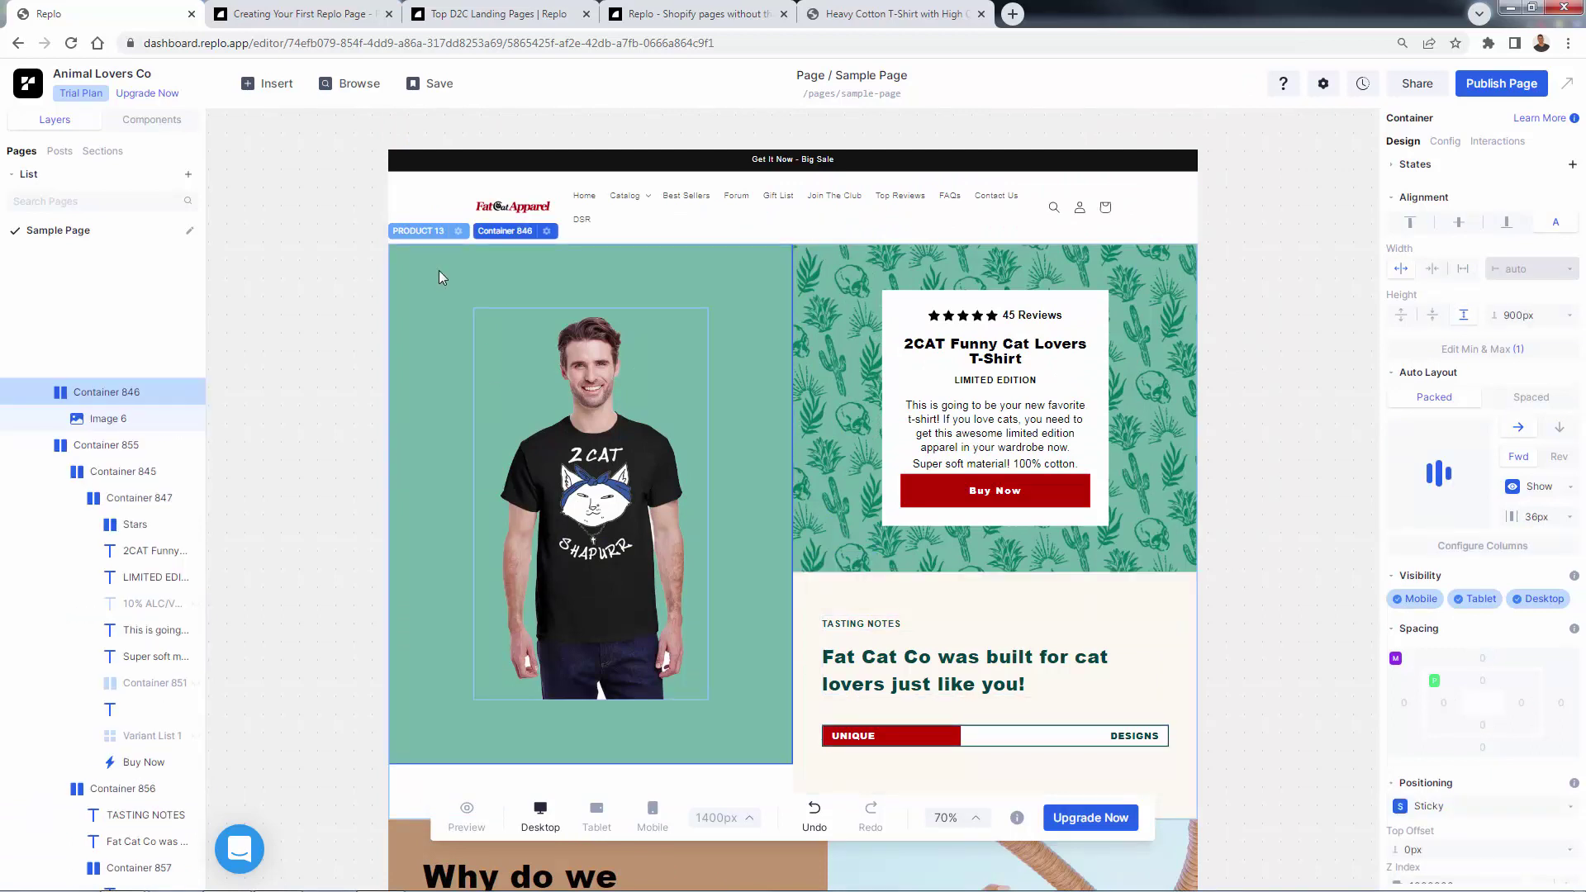
{"action": "scroll", "coordinate": [1478, 677], "scroll_direction": "down", "scroll_amount": 3}
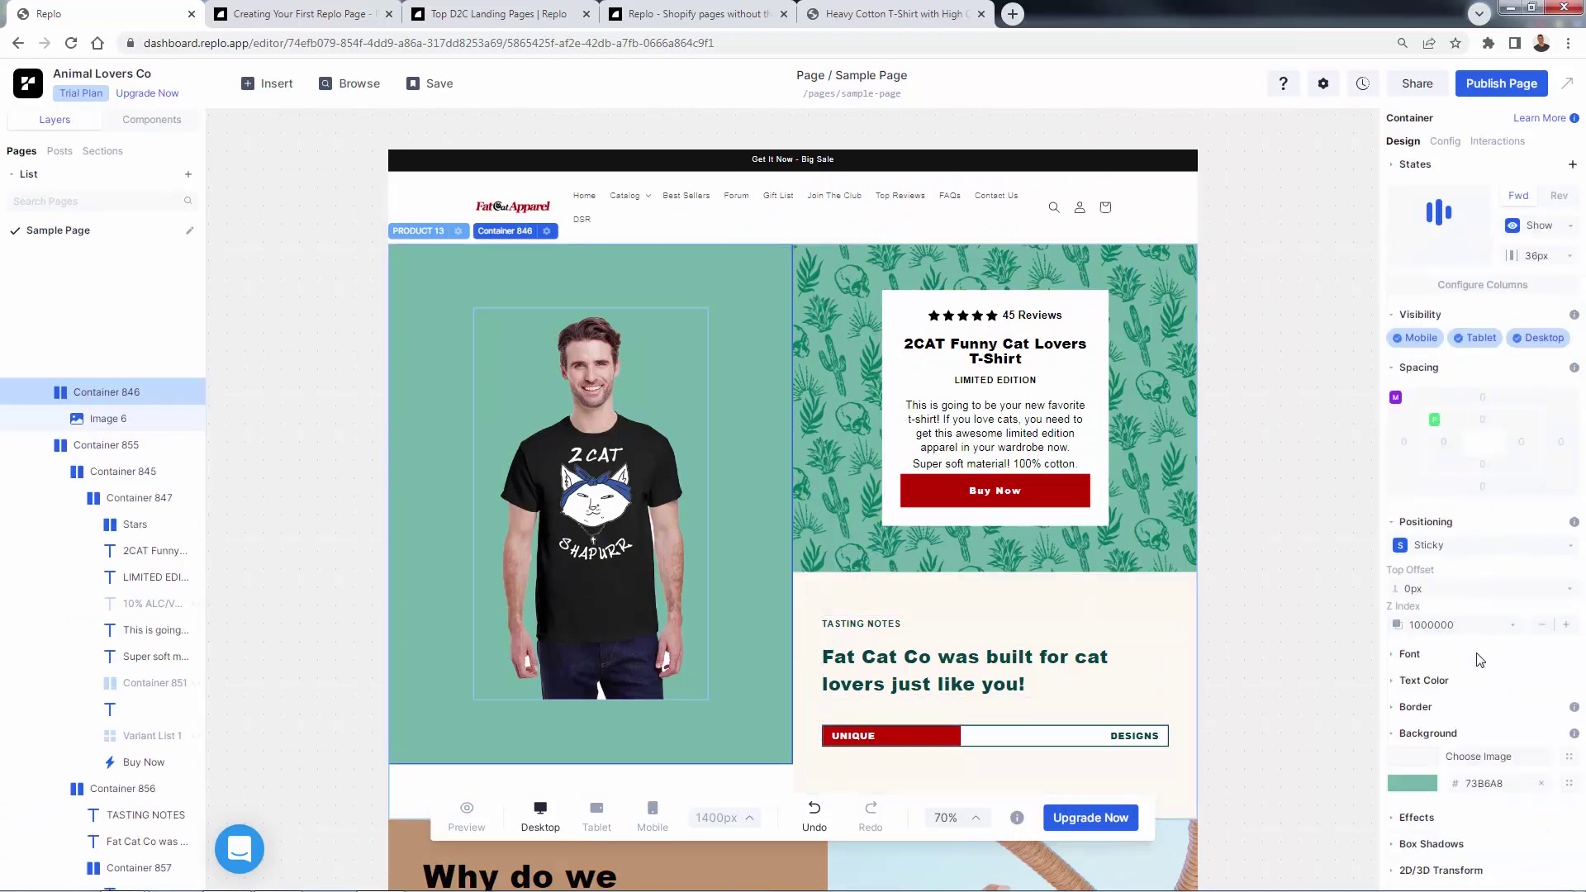
{"action": "left_click", "coordinate": [1425, 783]}
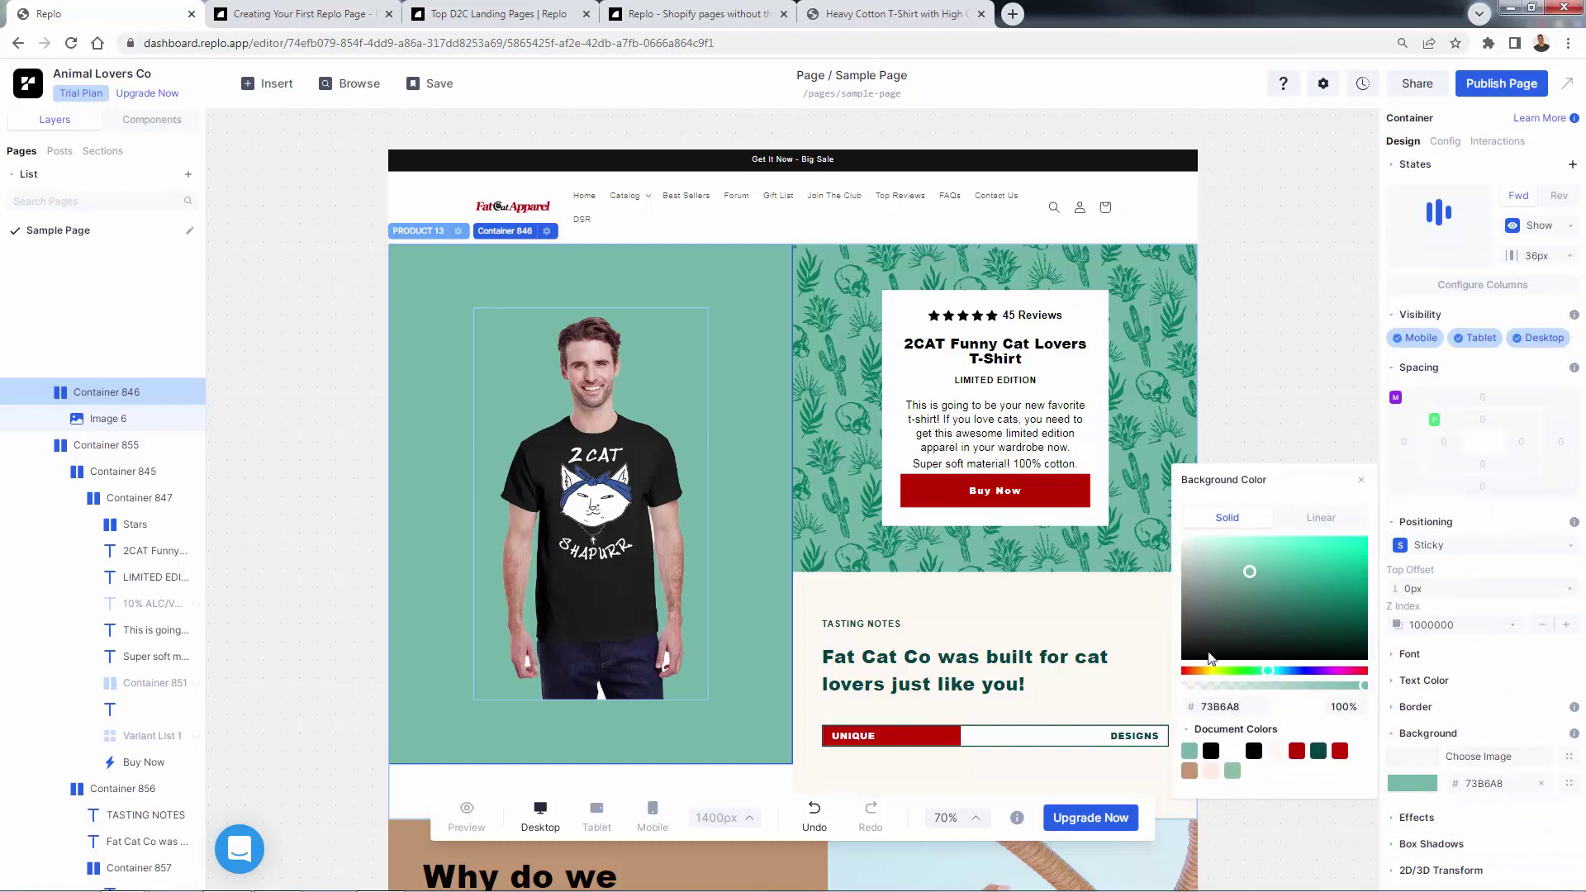
{"action": "left_click_drag", "start_coordinate": [1206, 674], "coordinate": [1185, 671]}
{"action": "left_click_drag", "start_coordinate": [1249, 571], "coordinate": [1404, 574]}
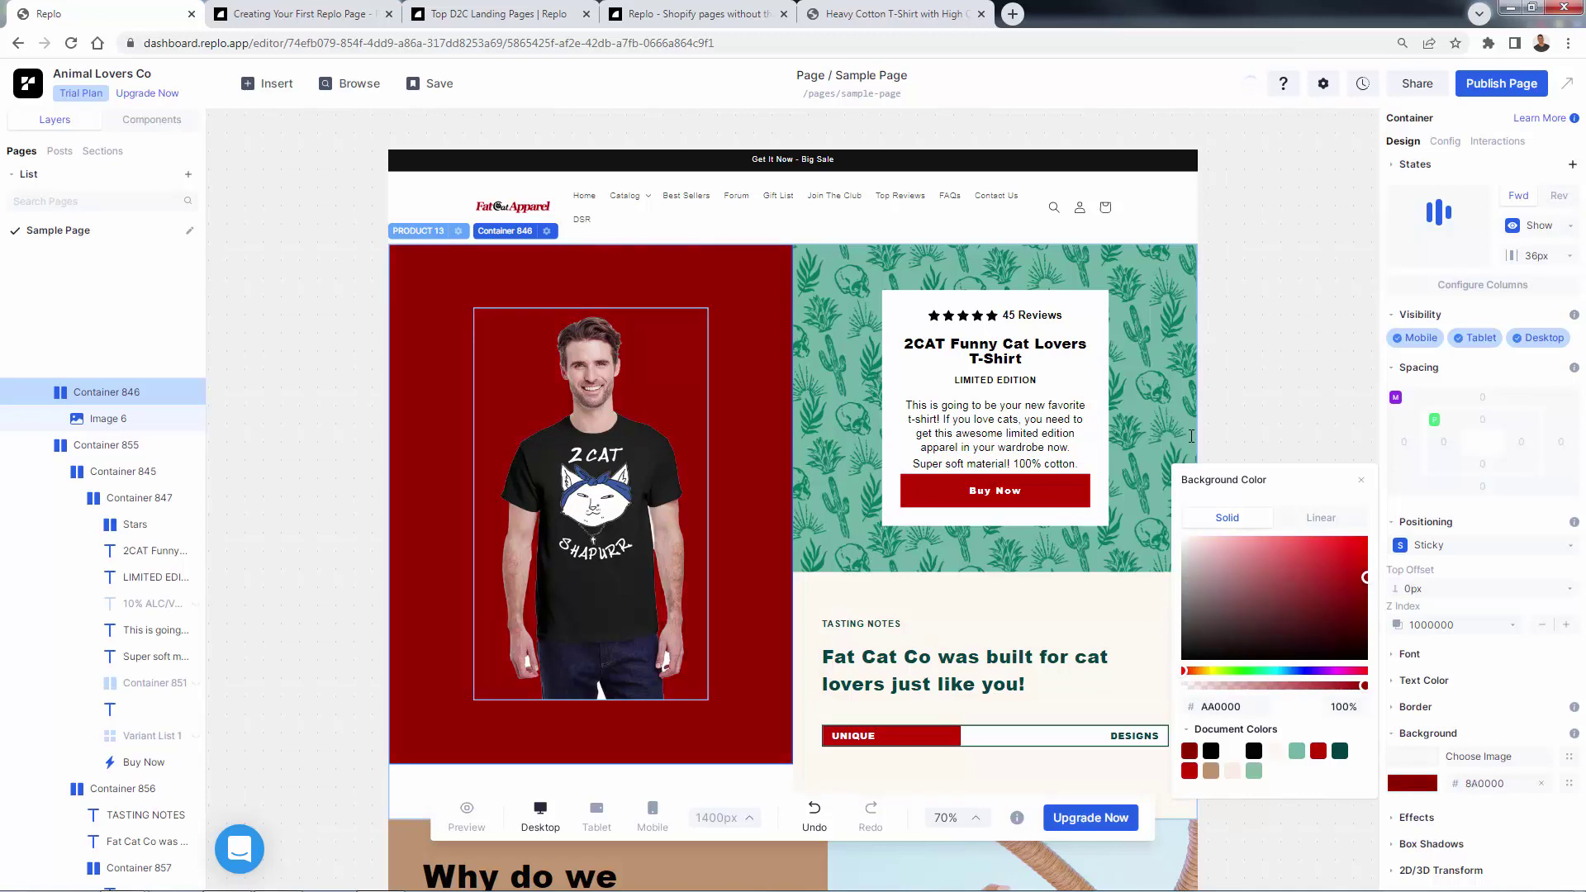
{"action": "left_click", "coordinate": [1292, 354]}
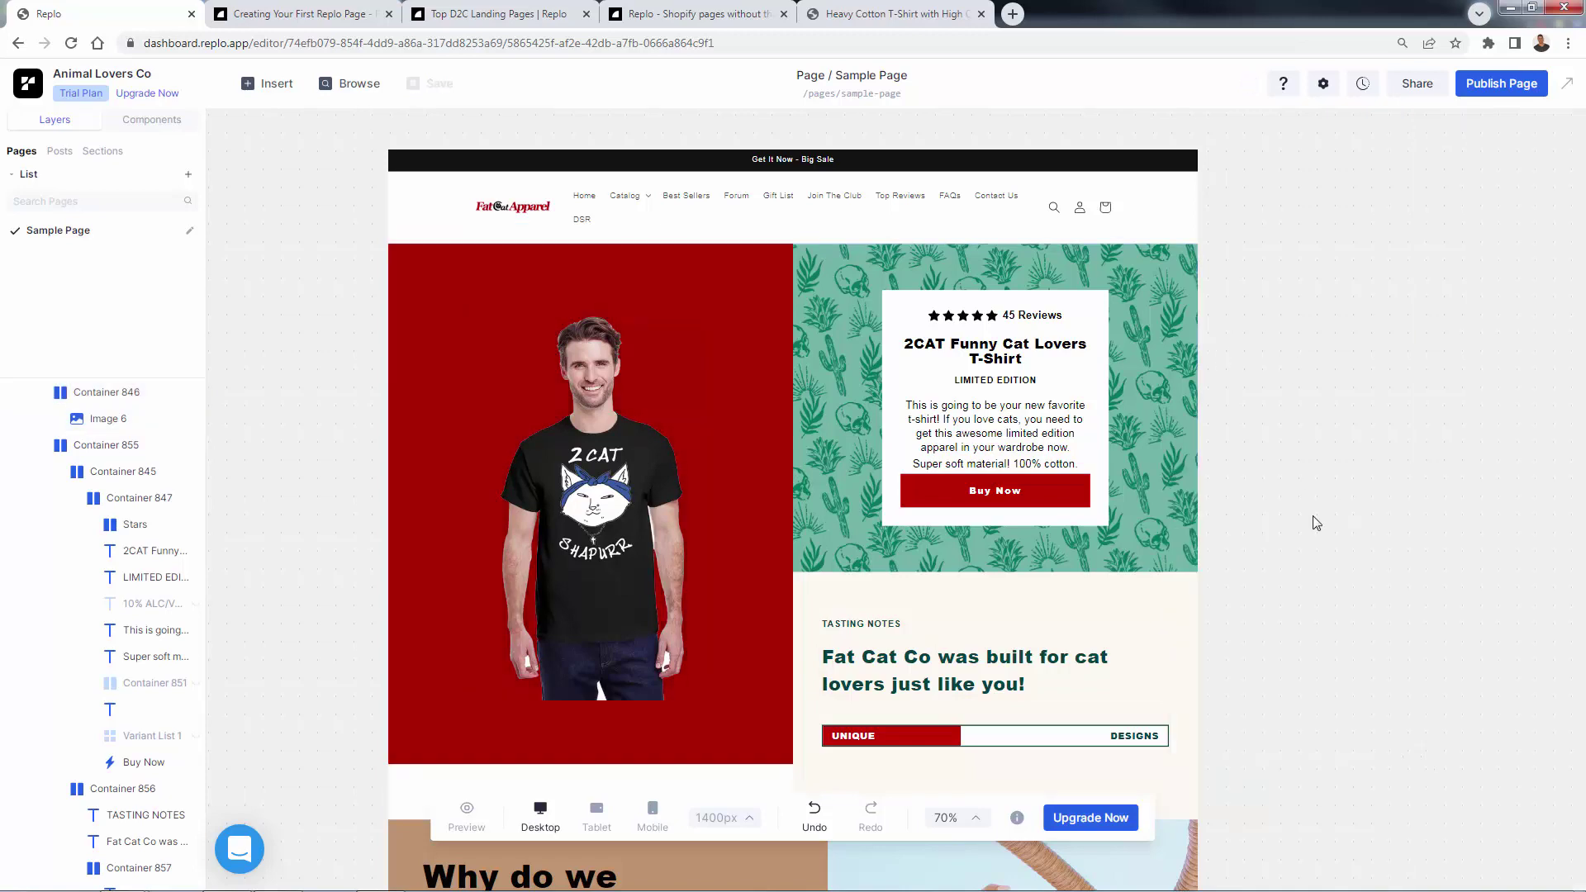
Give the 'Why do we love cats so much?' panel the saved red background colour
{"action": "scroll", "coordinate": [1316, 522], "scroll_direction": "down", "scroll_amount": 7}
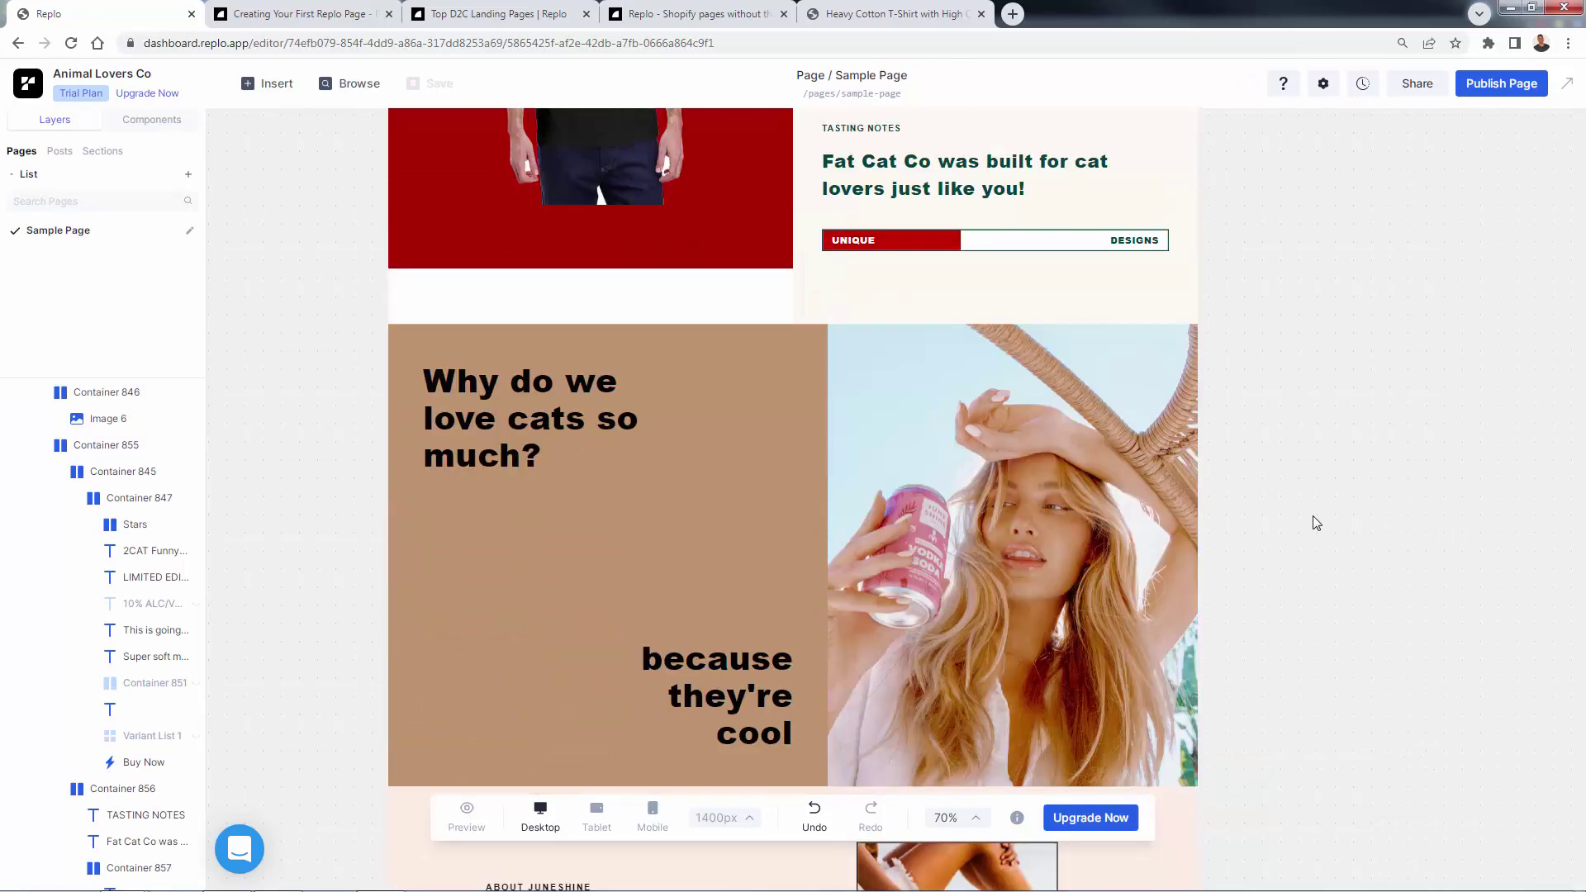
{"action": "left_click", "coordinate": [726, 395]}
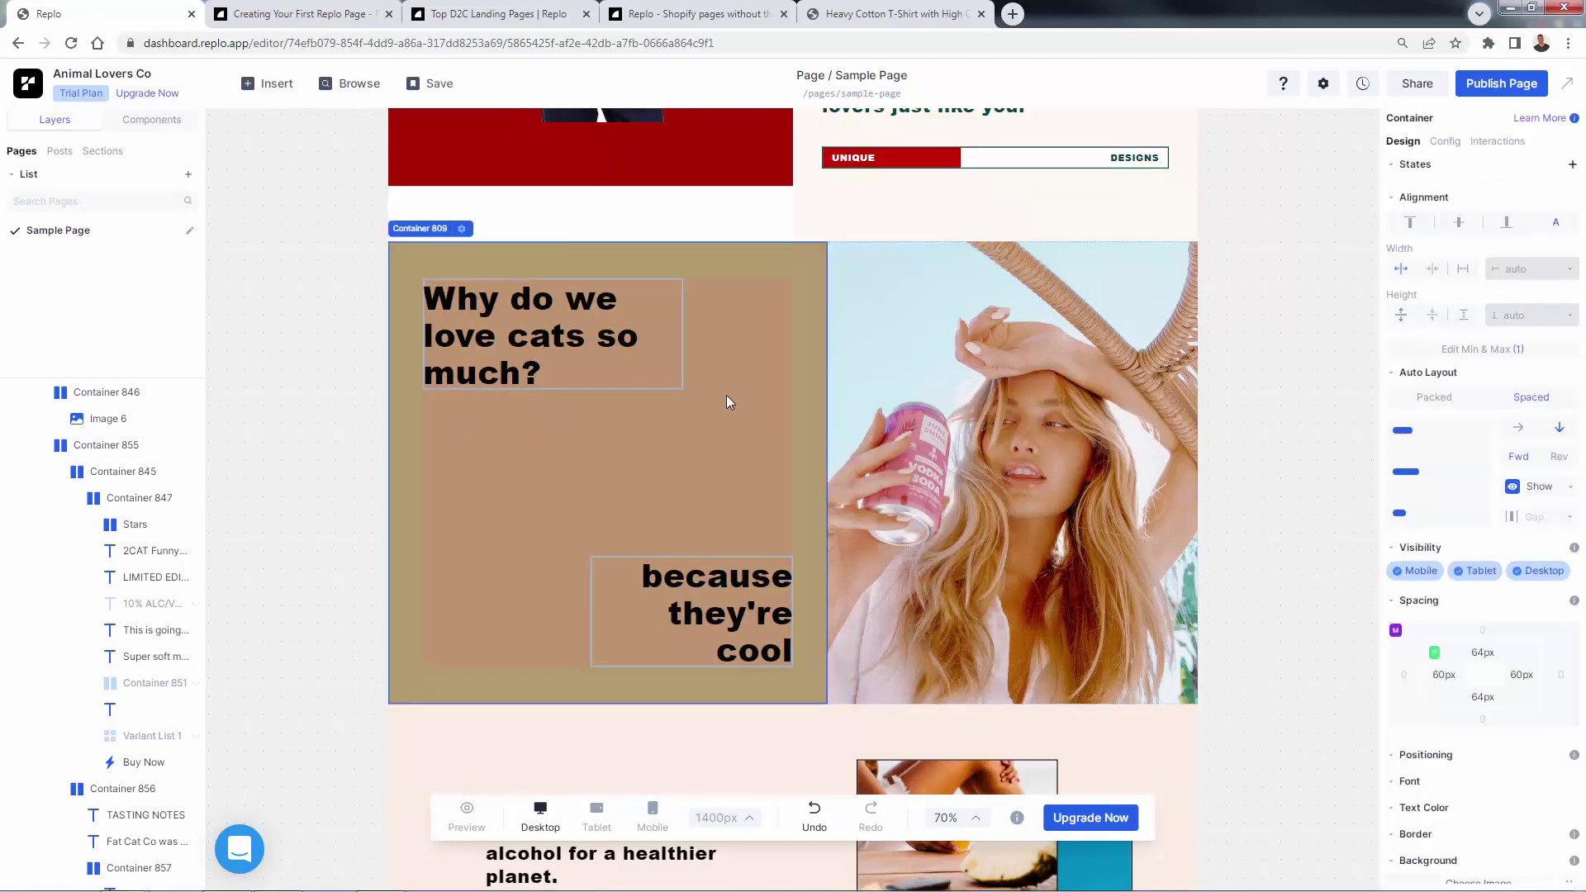
{"action": "left_click", "coordinate": [1412, 783]}
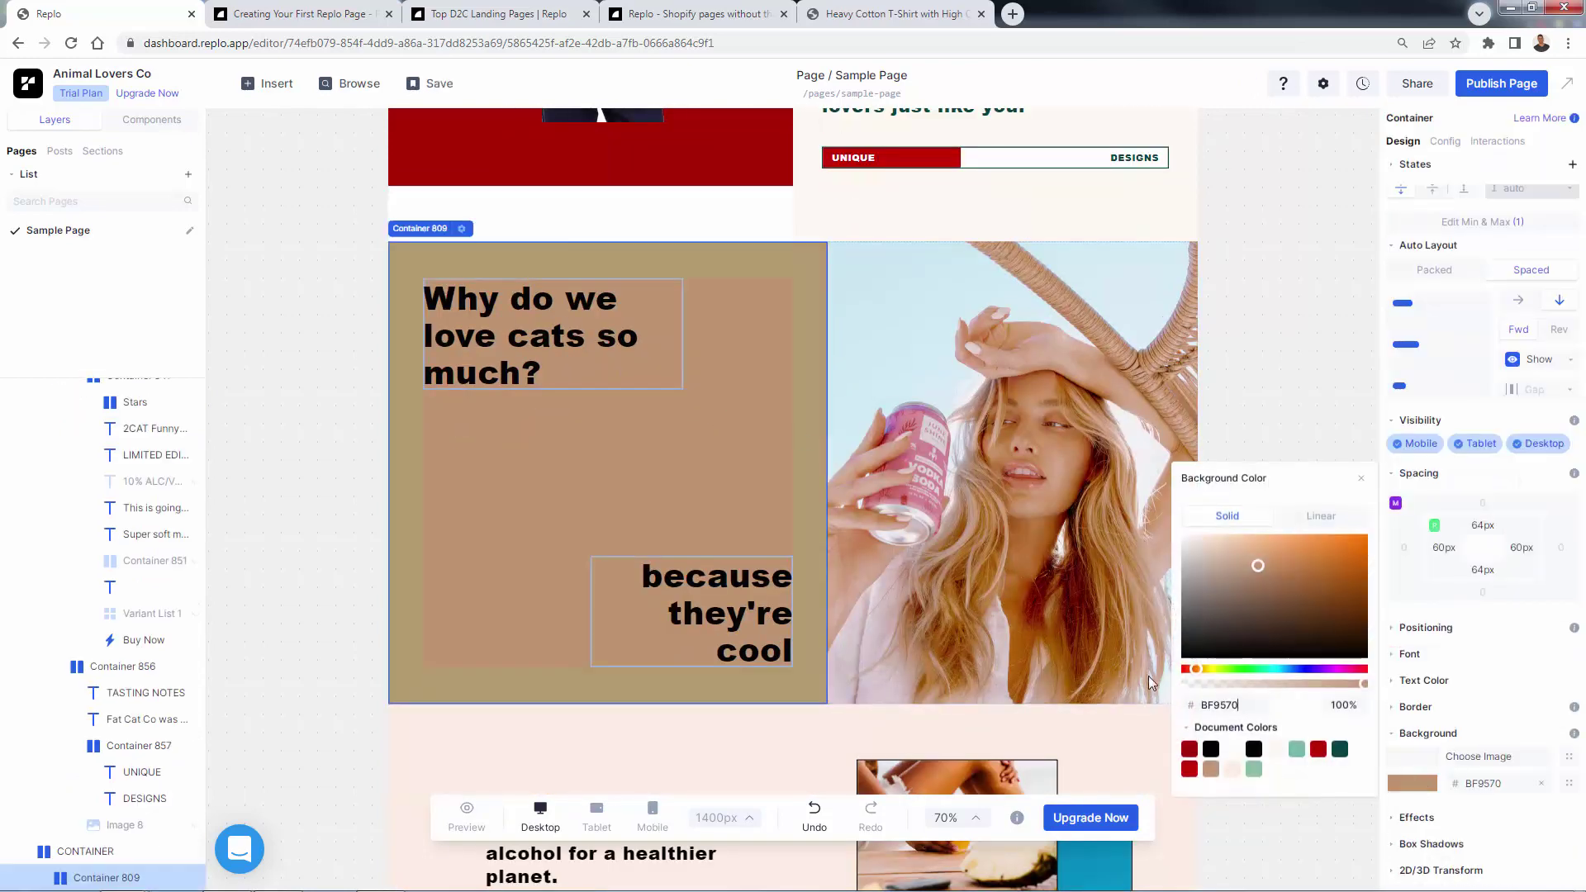
{"action": "left_click", "coordinate": [1190, 771]}
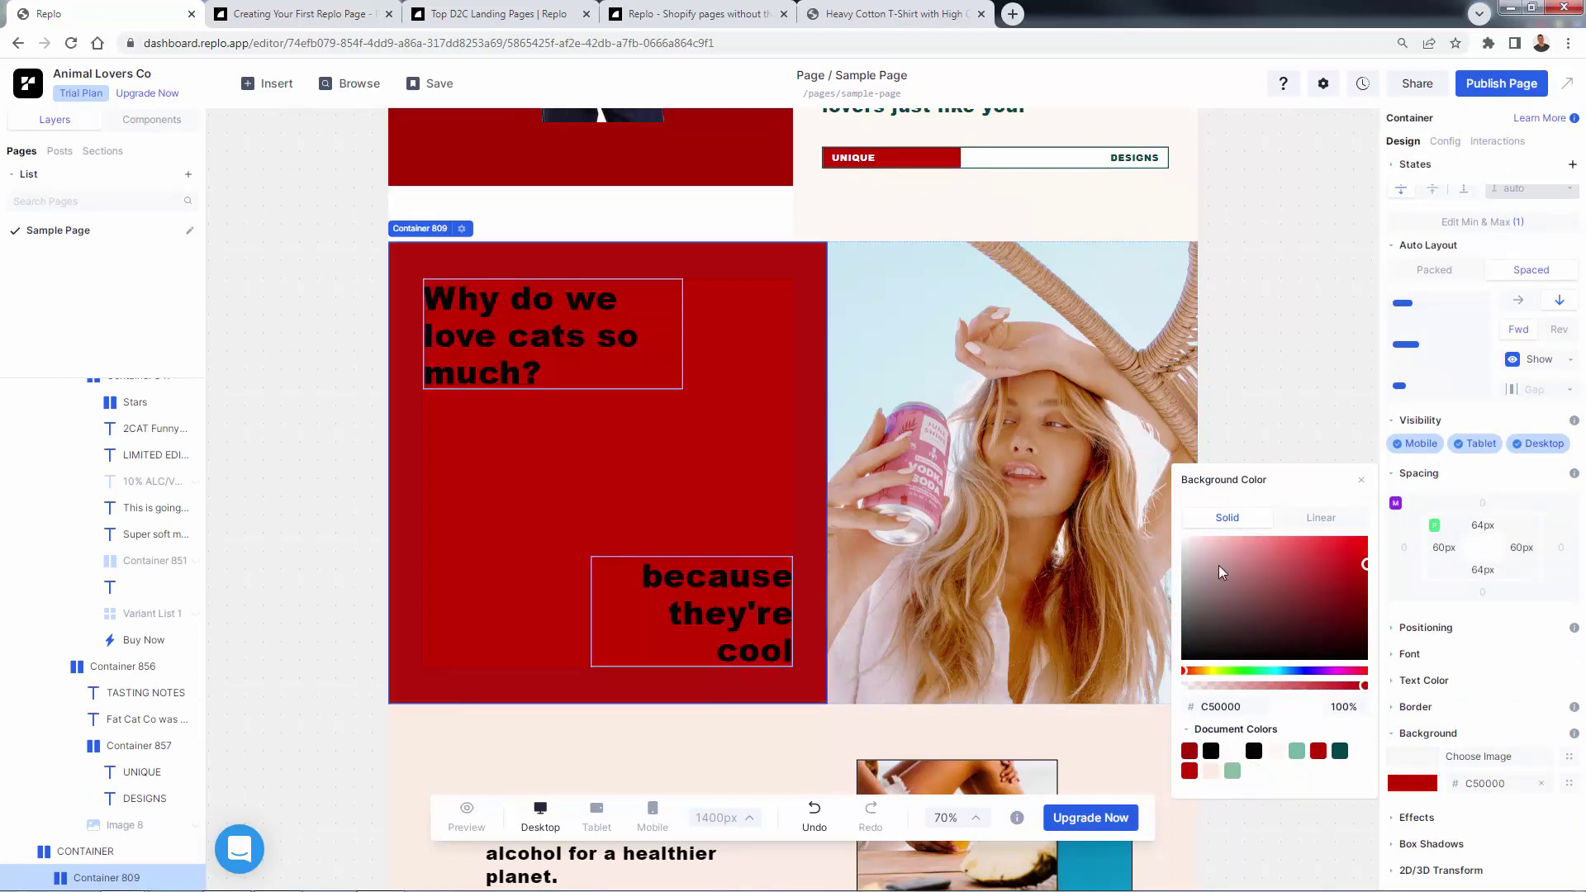
{"action": "left_click", "coordinate": [1292, 406]}
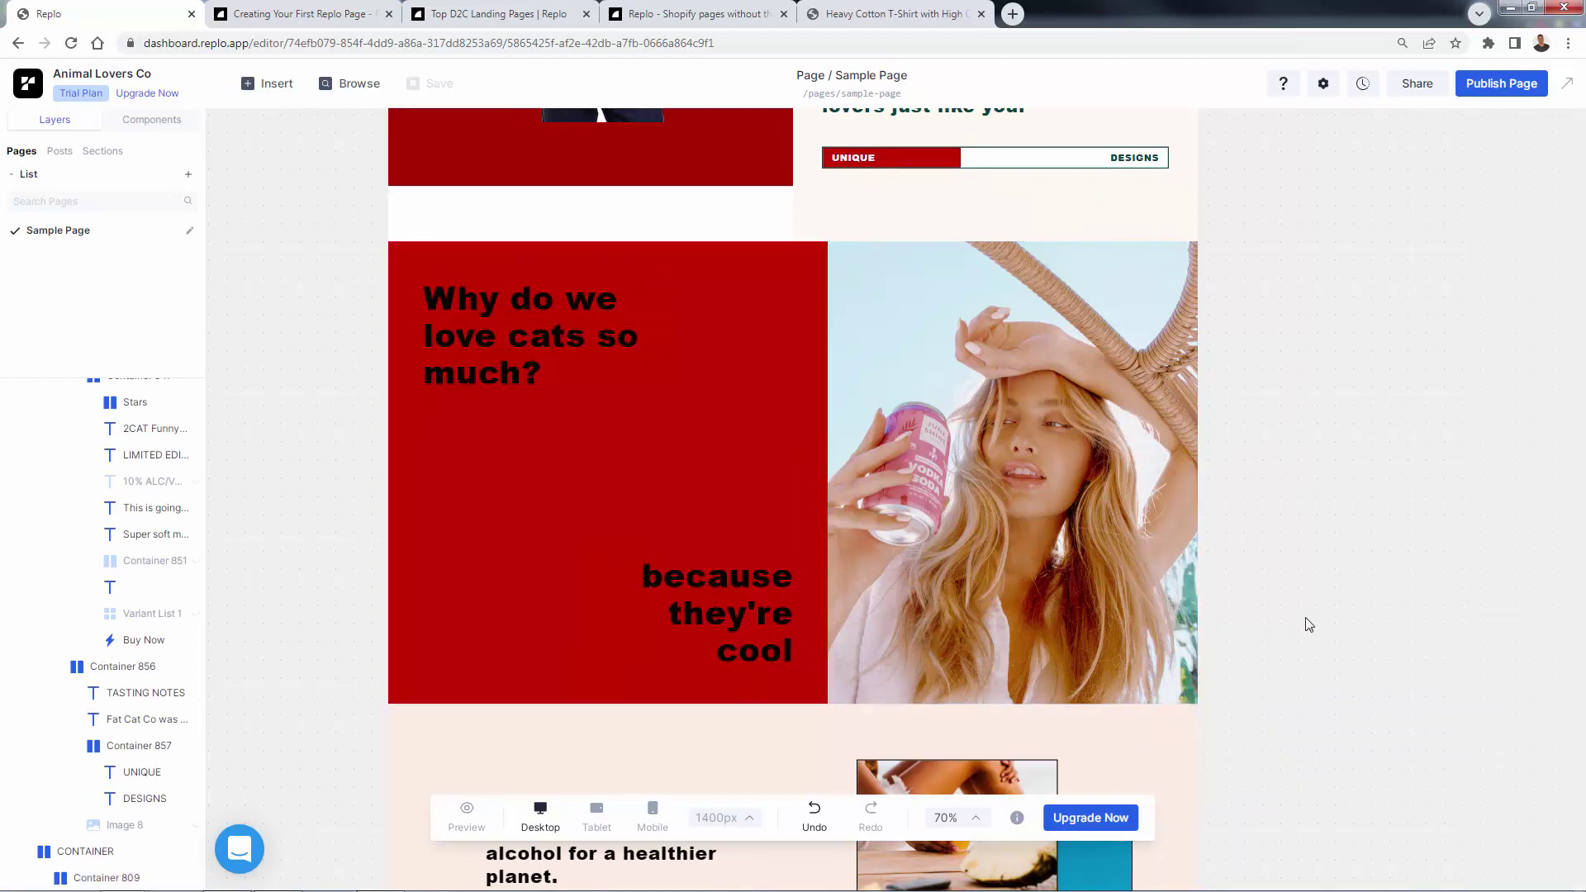
{"action": "left_click", "coordinate": [1051, 483]}
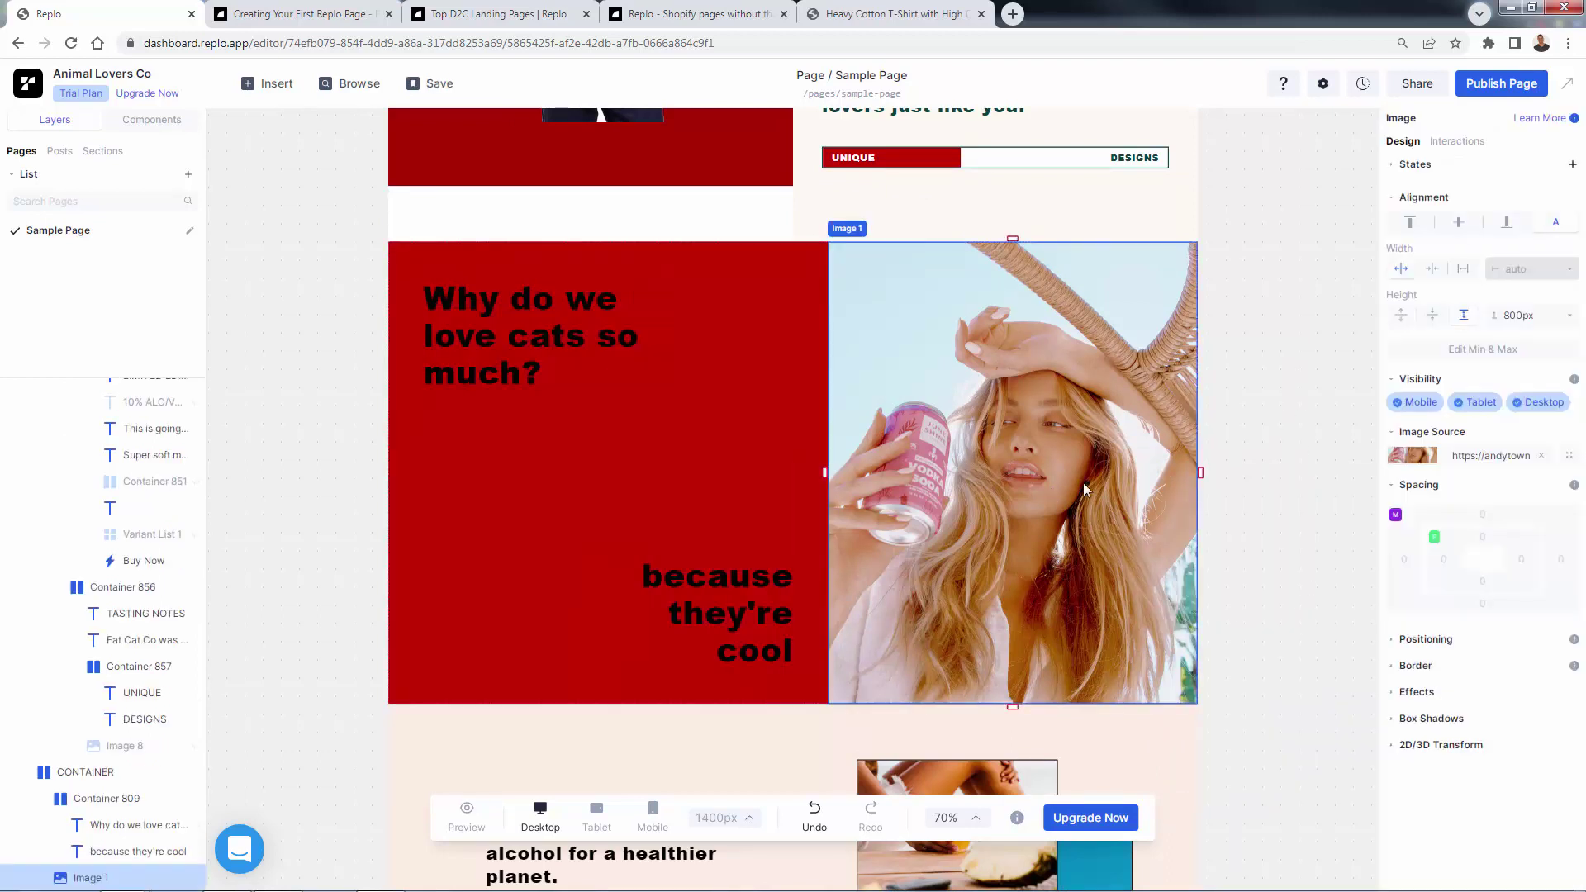
{"action": "left_click", "coordinate": [1419, 405]}
{"action": "left_click", "coordinate": [1472, 405]}
{"action": "left_click", "coordinate": [1517, 406]}
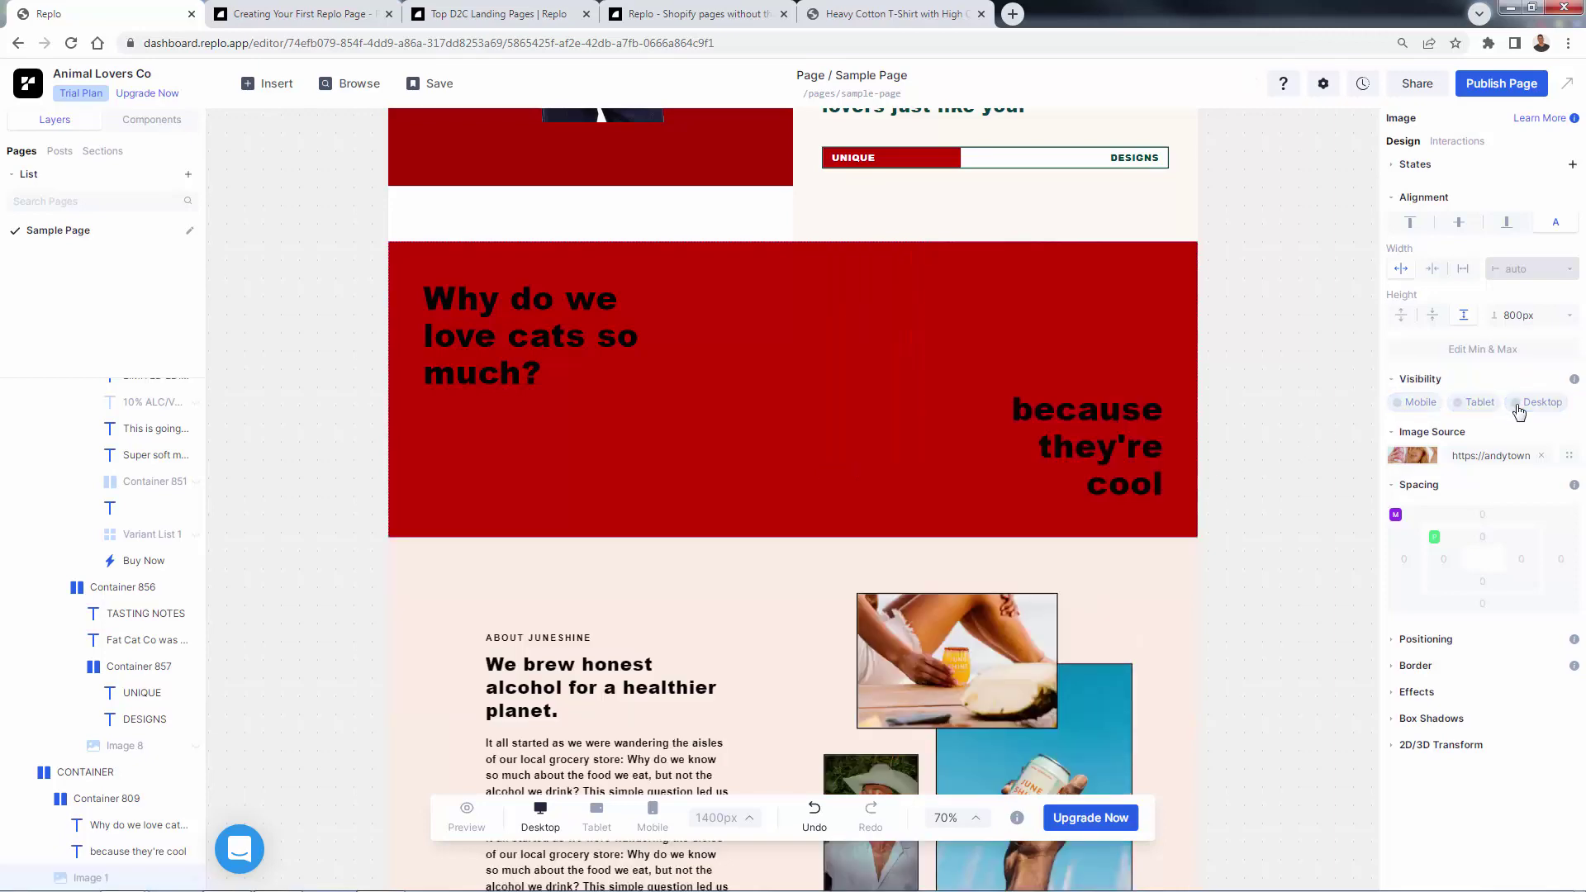
{"action": "left_click", "coordinate": [1517, 406]}
{"action": "left_click", "coordinate": [1458, 405]}
{"action": "left_click", "coordinate": [1405, 405]}
{"action": "right_click", "coordinate": [1174, 488]}
{"action": "left_click", "coordinate": [1242, 569]}
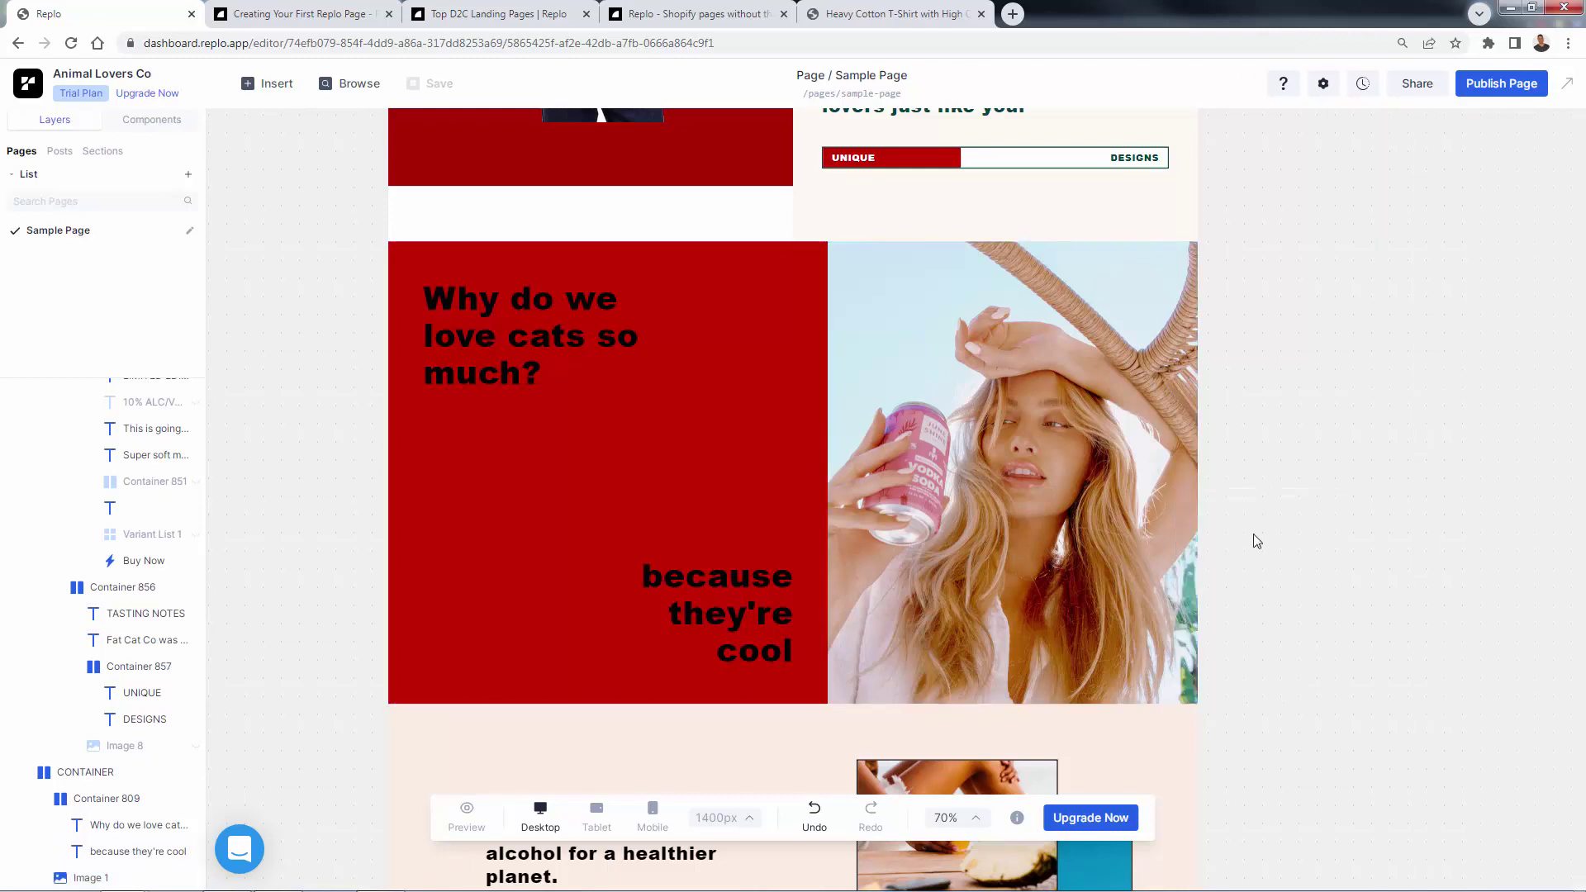
{"action": "scroll", "coordinate": [1243, 569], "scroll_direction": "down", "scroll_amount": 4}
{"action": "scroll", "coordinate": [1241, 570], "scroll_direction": "down", "scroll_amount": 20}
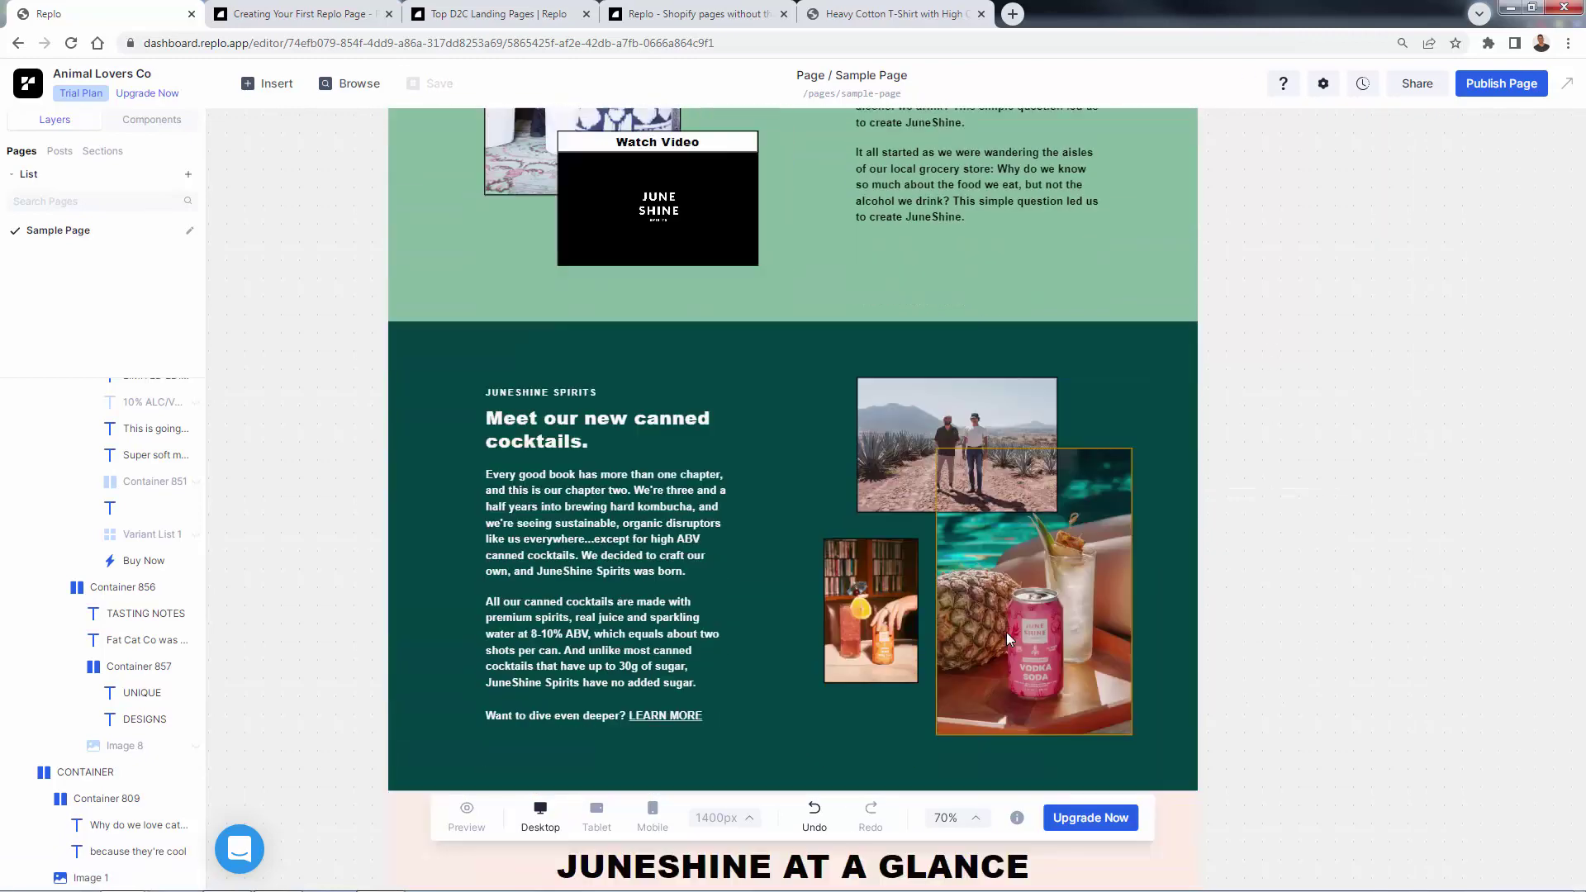
{"action": "scroll", "coordinate": [1008, 636], "scroll_direction": "up", "scroll_amount": 12}
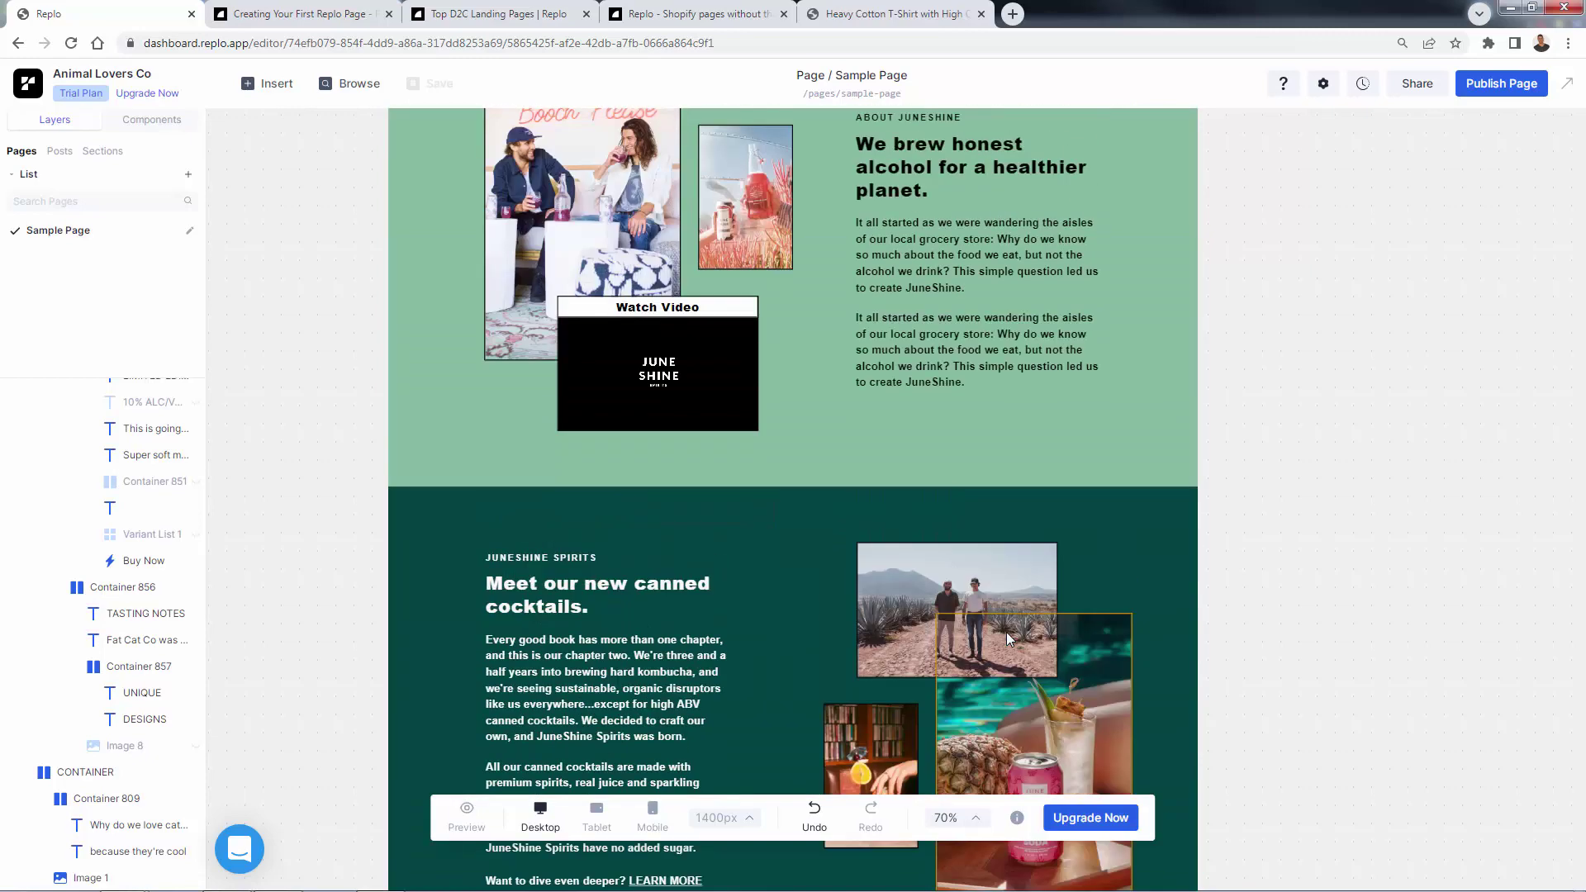
{"action": "scroll", "coordinate": [124, 578], "scroll_direction": "down", "scroll_amount": 3}
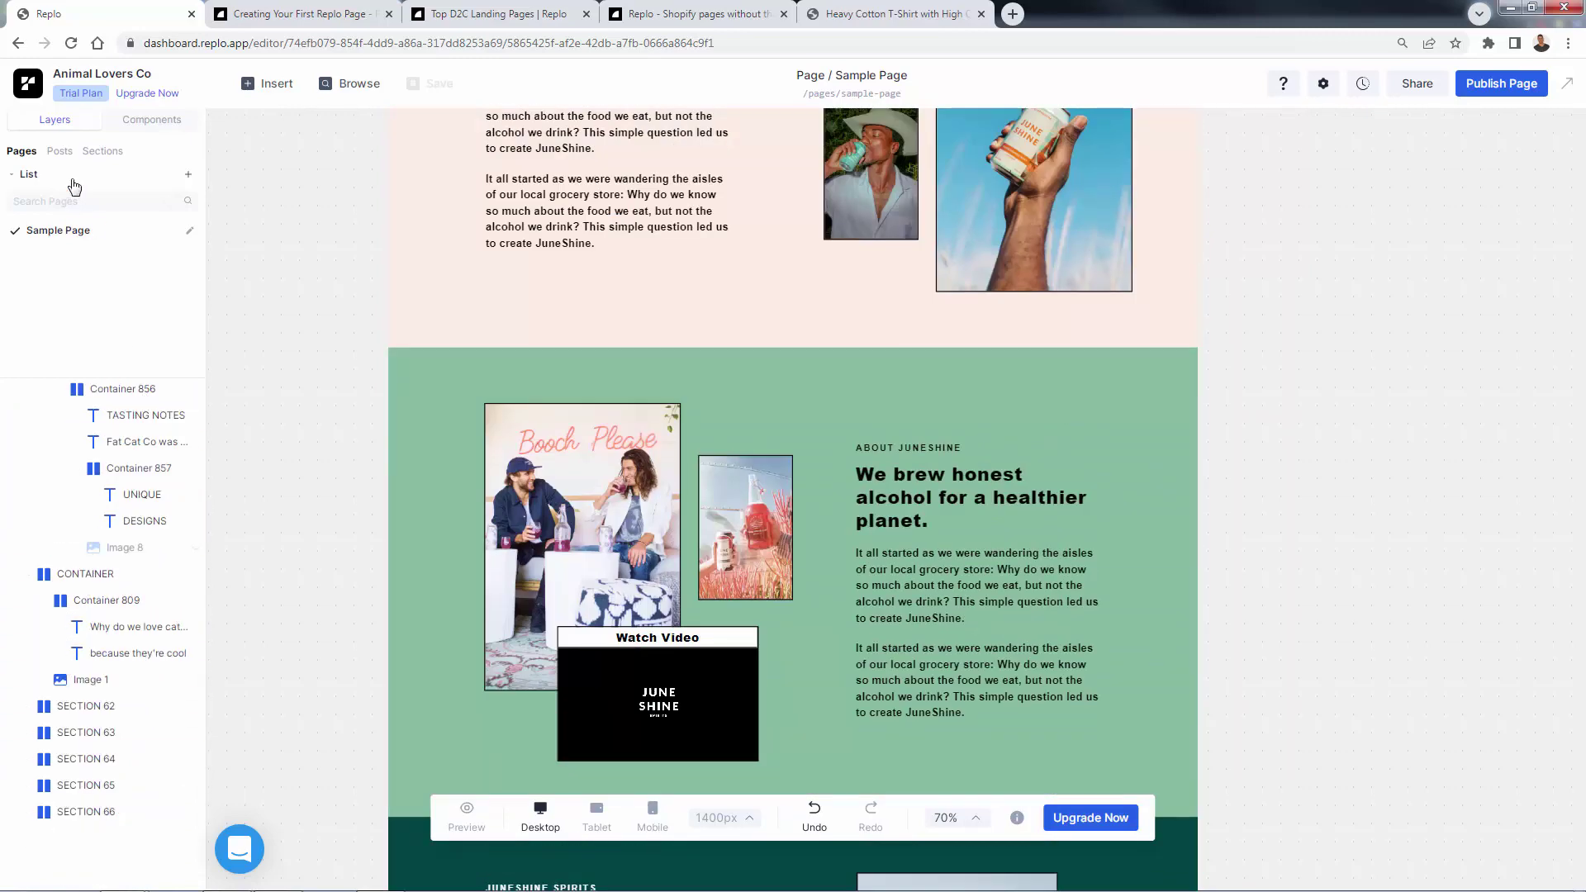
Add a Product Option Dropdown component beneath the T-shirt's product description
{"action": "left_click", "coordinate": [170, 119]}
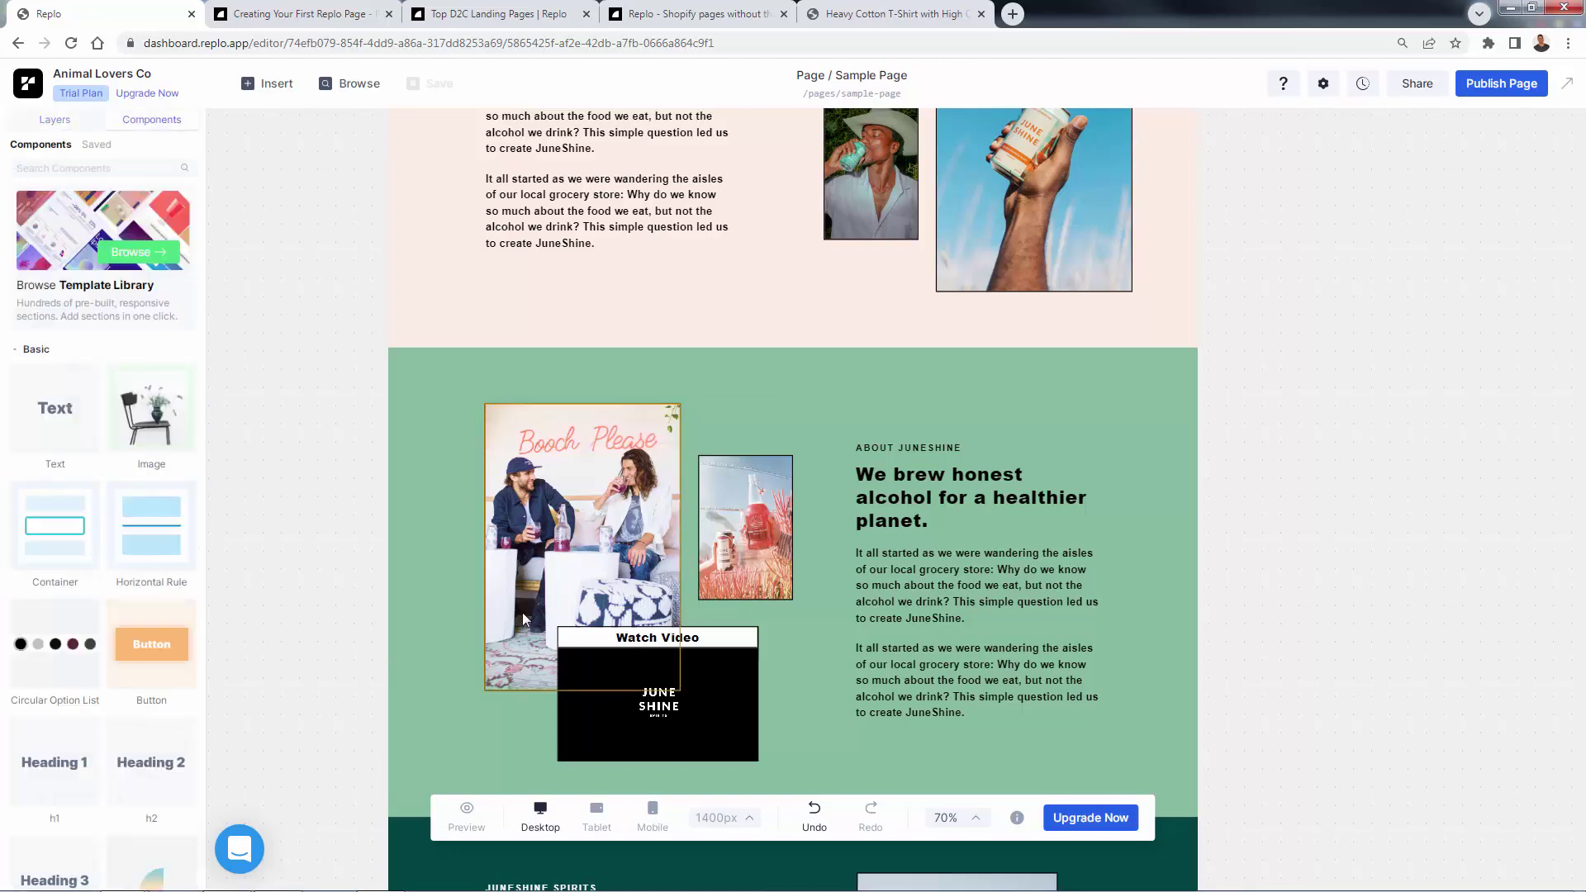
{"action": "scroll", "coordinate": [676, 518], "scroll_direction": "down", "scroll_amount": 6}
{"action": "scroll", "coordinate": [675, 518], "scroll_direction": "down", "scroll_amount": 4}
{"action": "scroll", "coordinate": [698, 570], "scroll_direction": "up", "scroll_amount": 6}
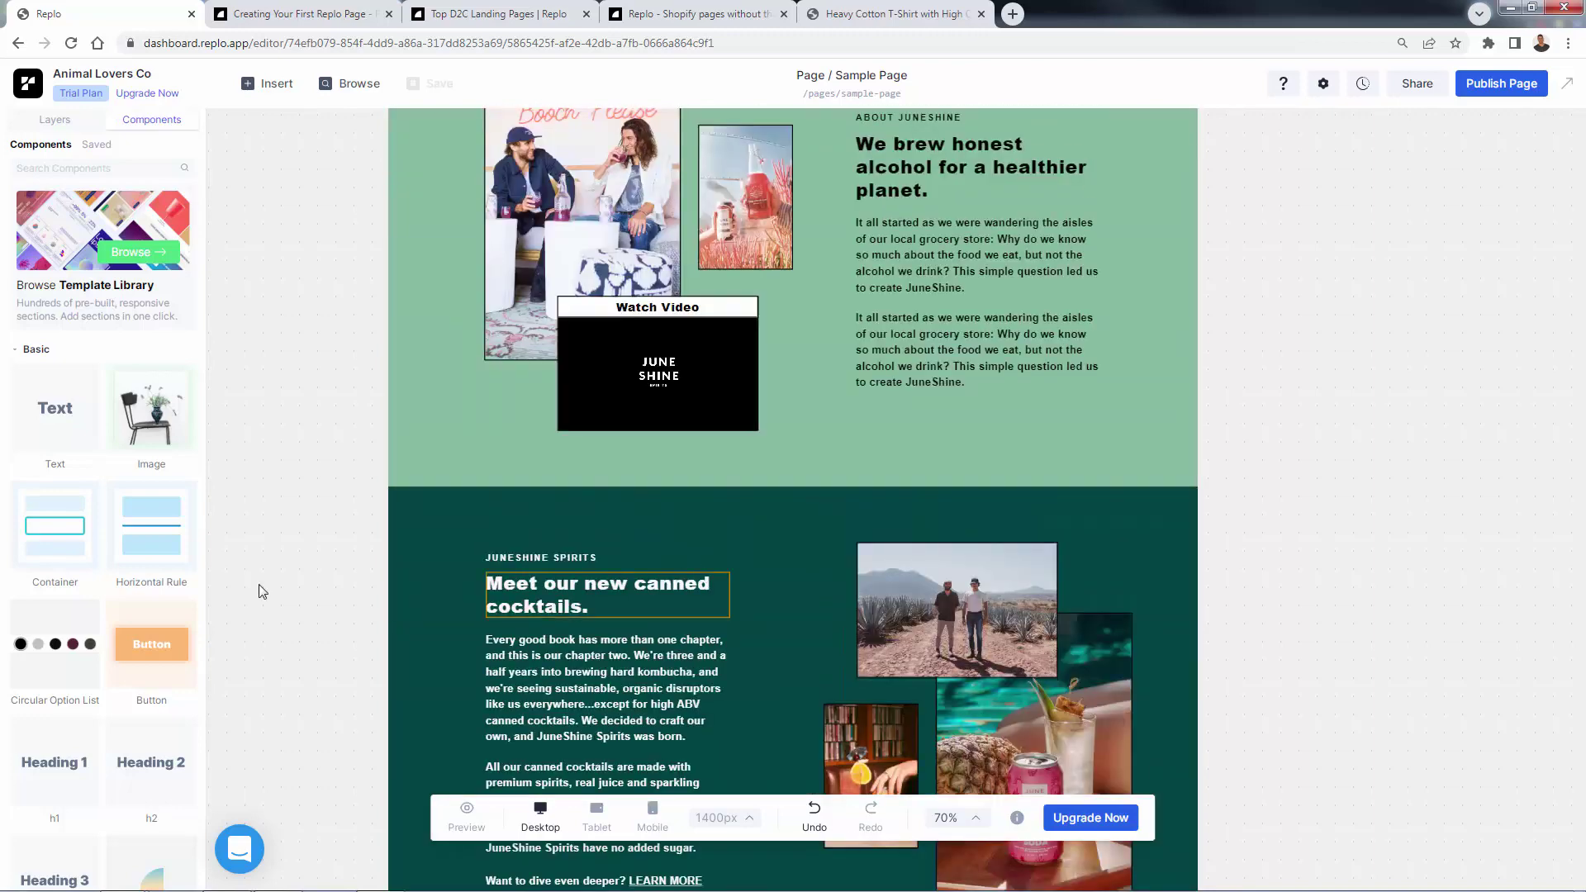
{"action": "scroll", "coordinate": [89, 655], "scroll_direction": "down", "scroll_amount": 6}
{"action": "scroll", "coordinate": [91, 661], "scroll_direction": "down", "scroll_amount": 8}
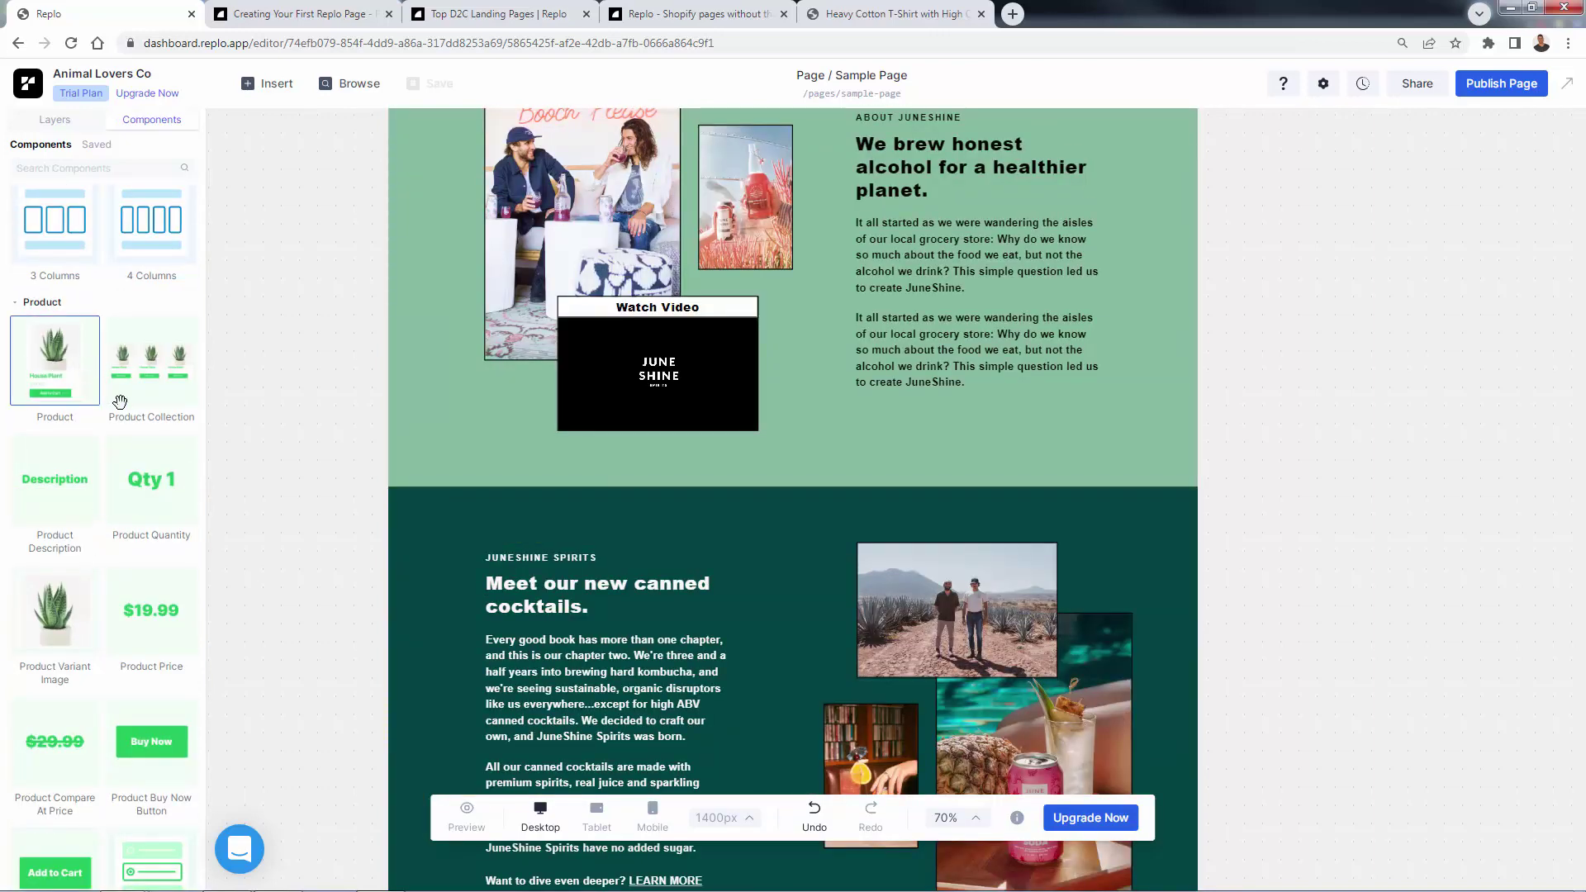
{"action": "scroll", "coordinate": [132, 551], "scroll_direction": "down", "scroll_amount": 2}
{"action": "scroll", "coordinate": [129, 551], "scroll_direction": "down", "scroll_amount": 3}
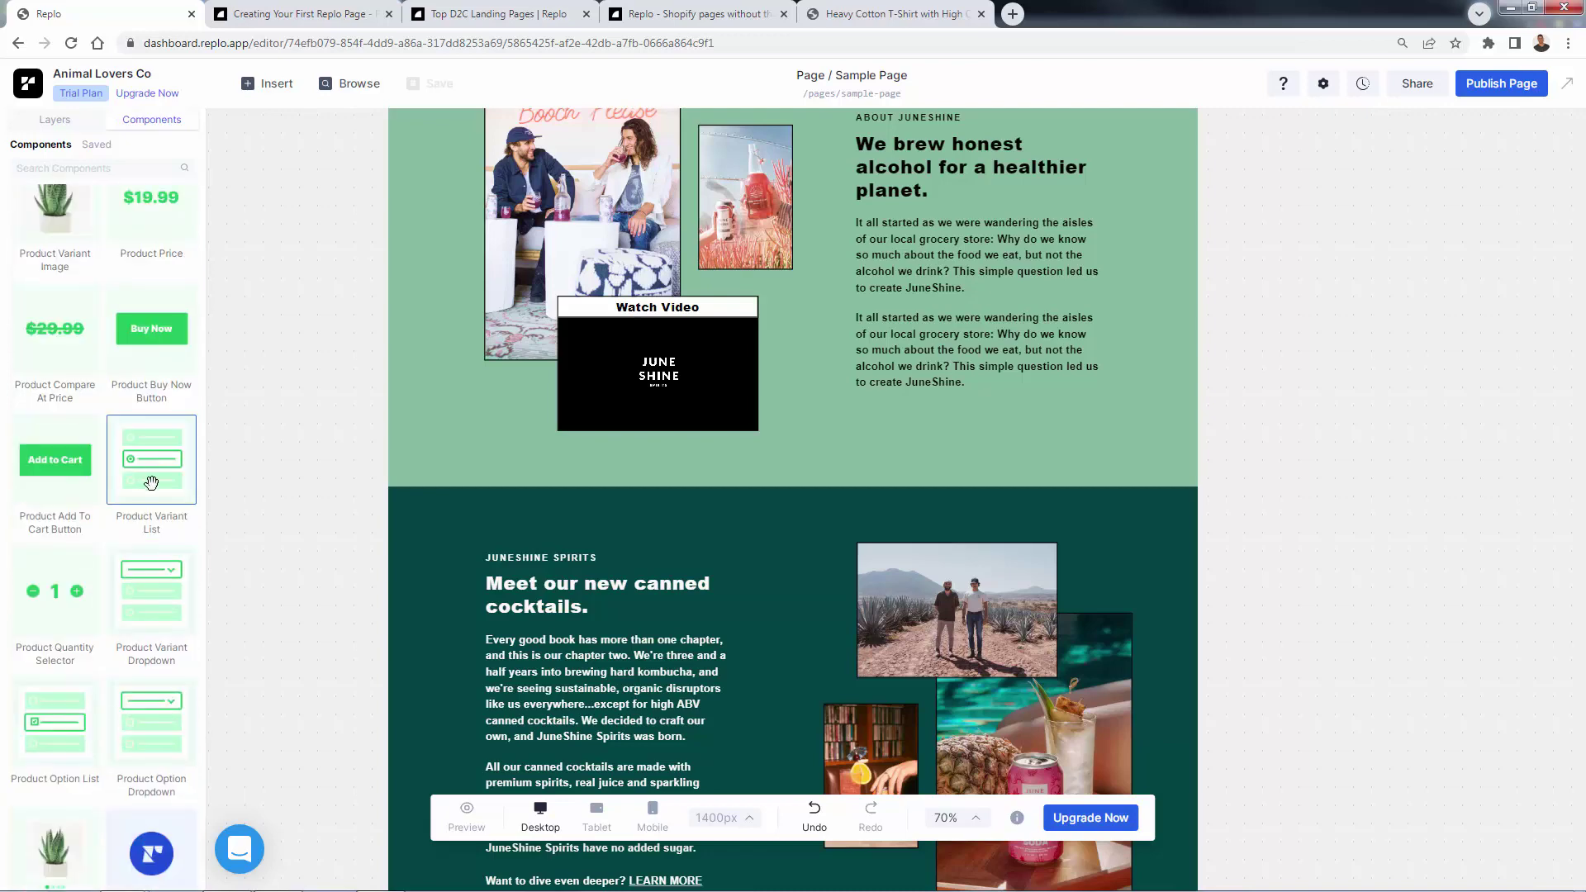
{"action": "scroll", "coordinate": [152, 481], "scroll_direction": "down", "scroll_amount": 1}
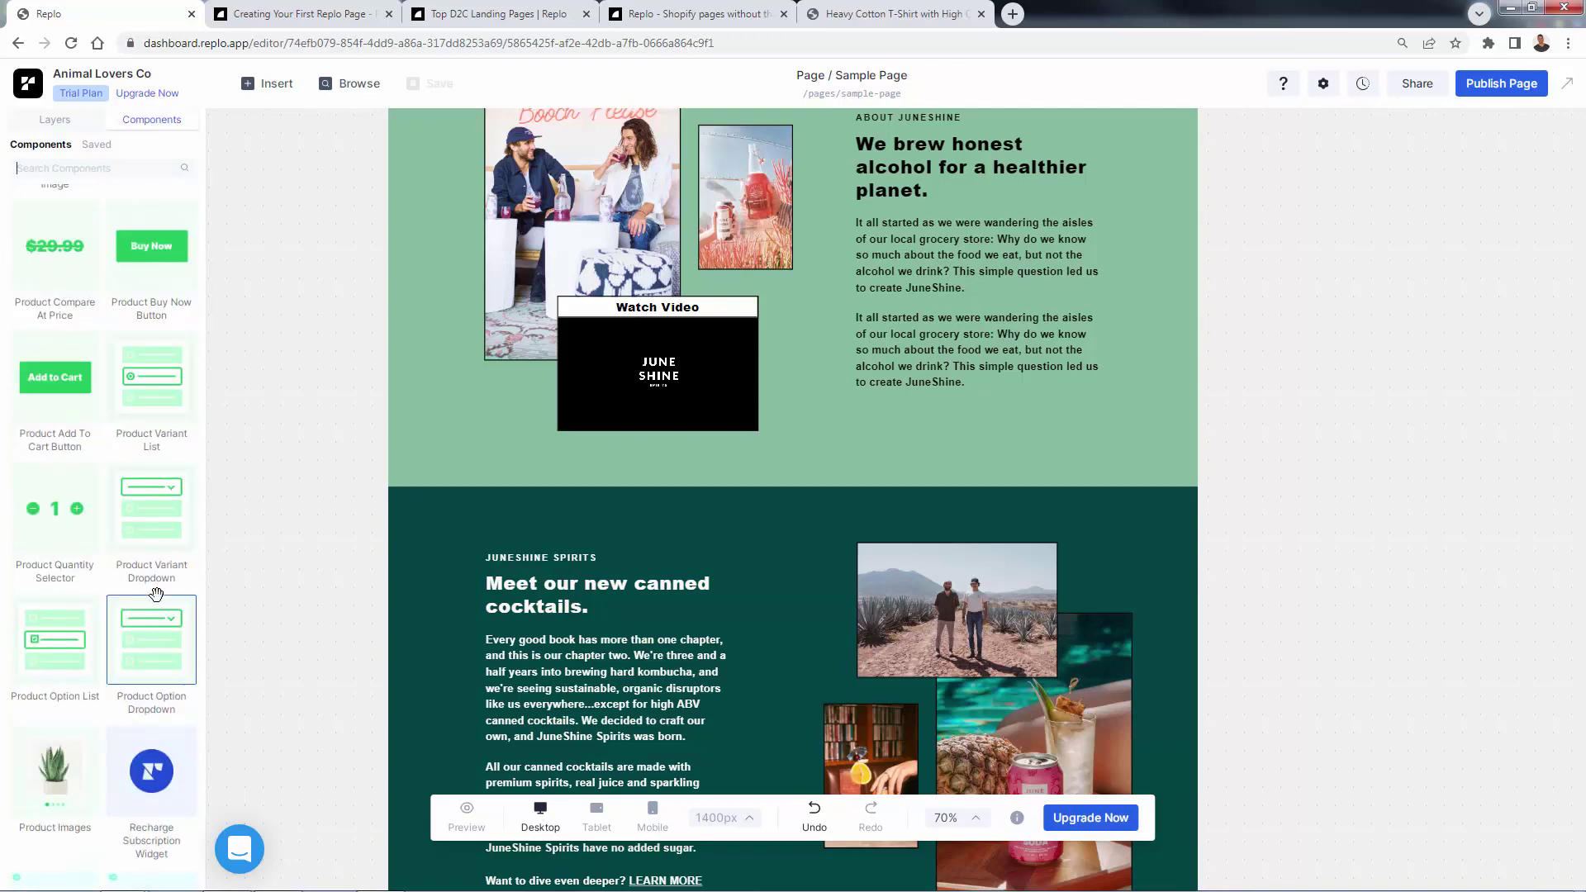
{"action": "scroll", "coordinate": [697, 536], "scroll_direction": "up", "scroll_amount": 15}
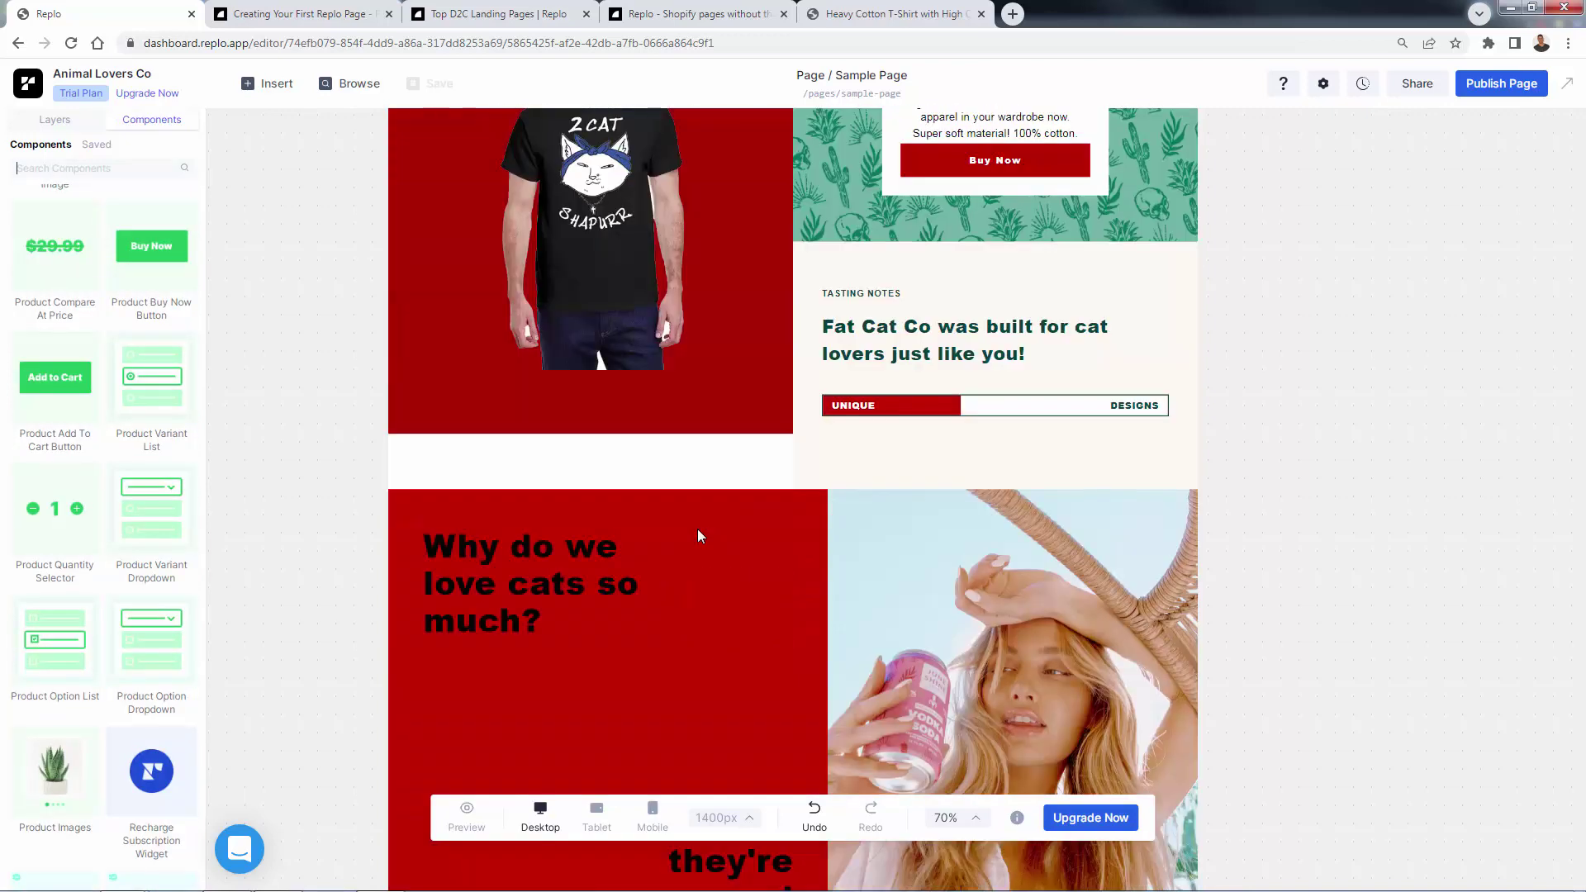
{"action": "left_click_drag", "start_coordinate": [150, 706], "coordinate": [996, 289]}
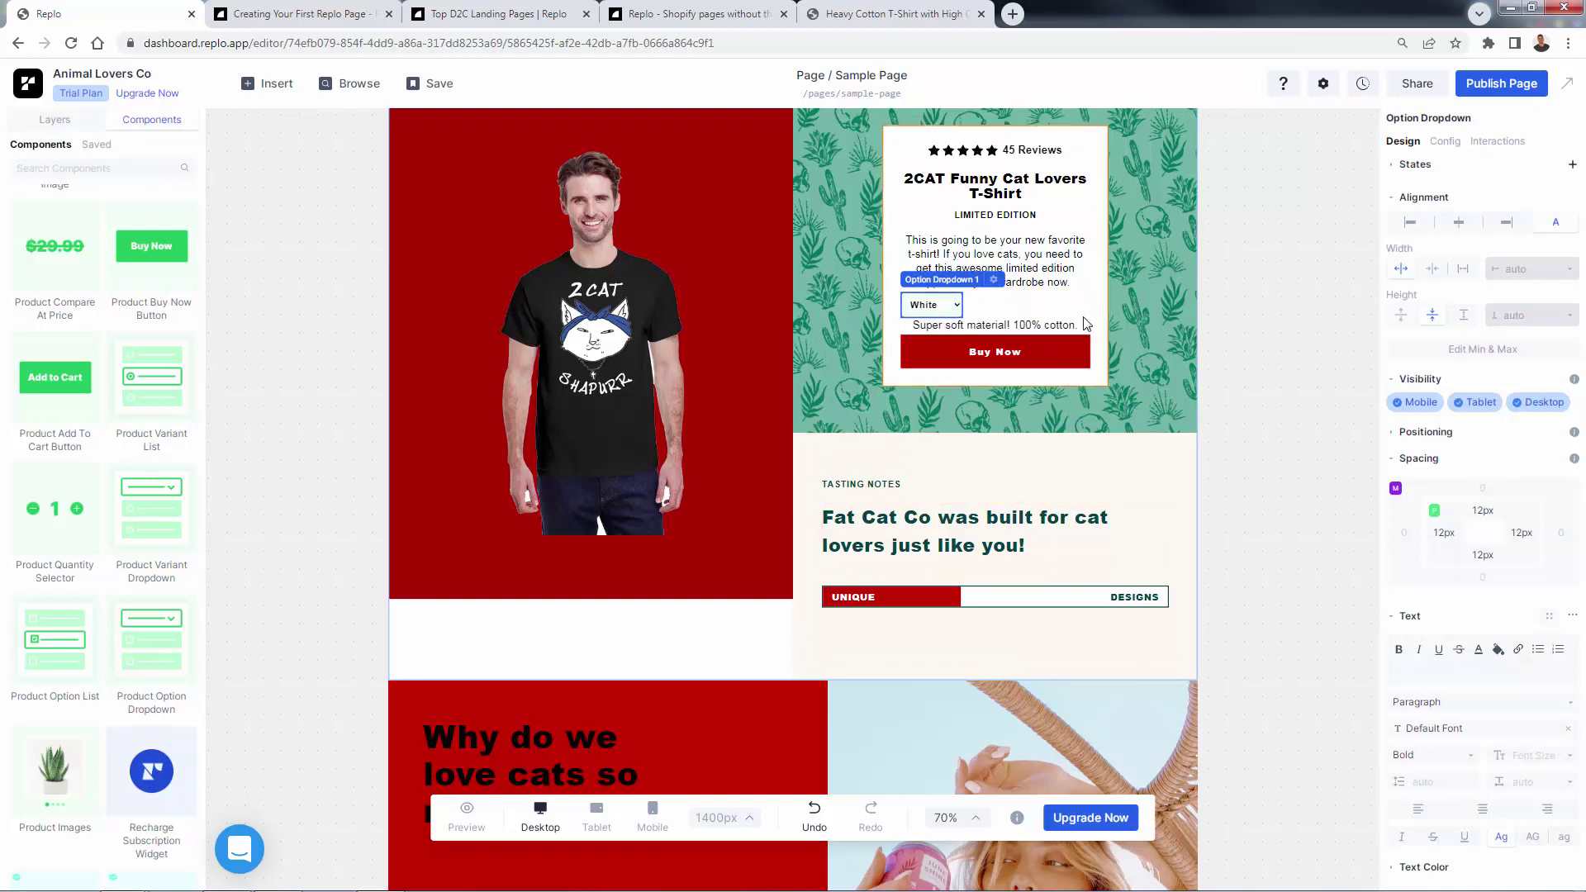
{"action": "left_click", "coordinate": [1242, 334]}
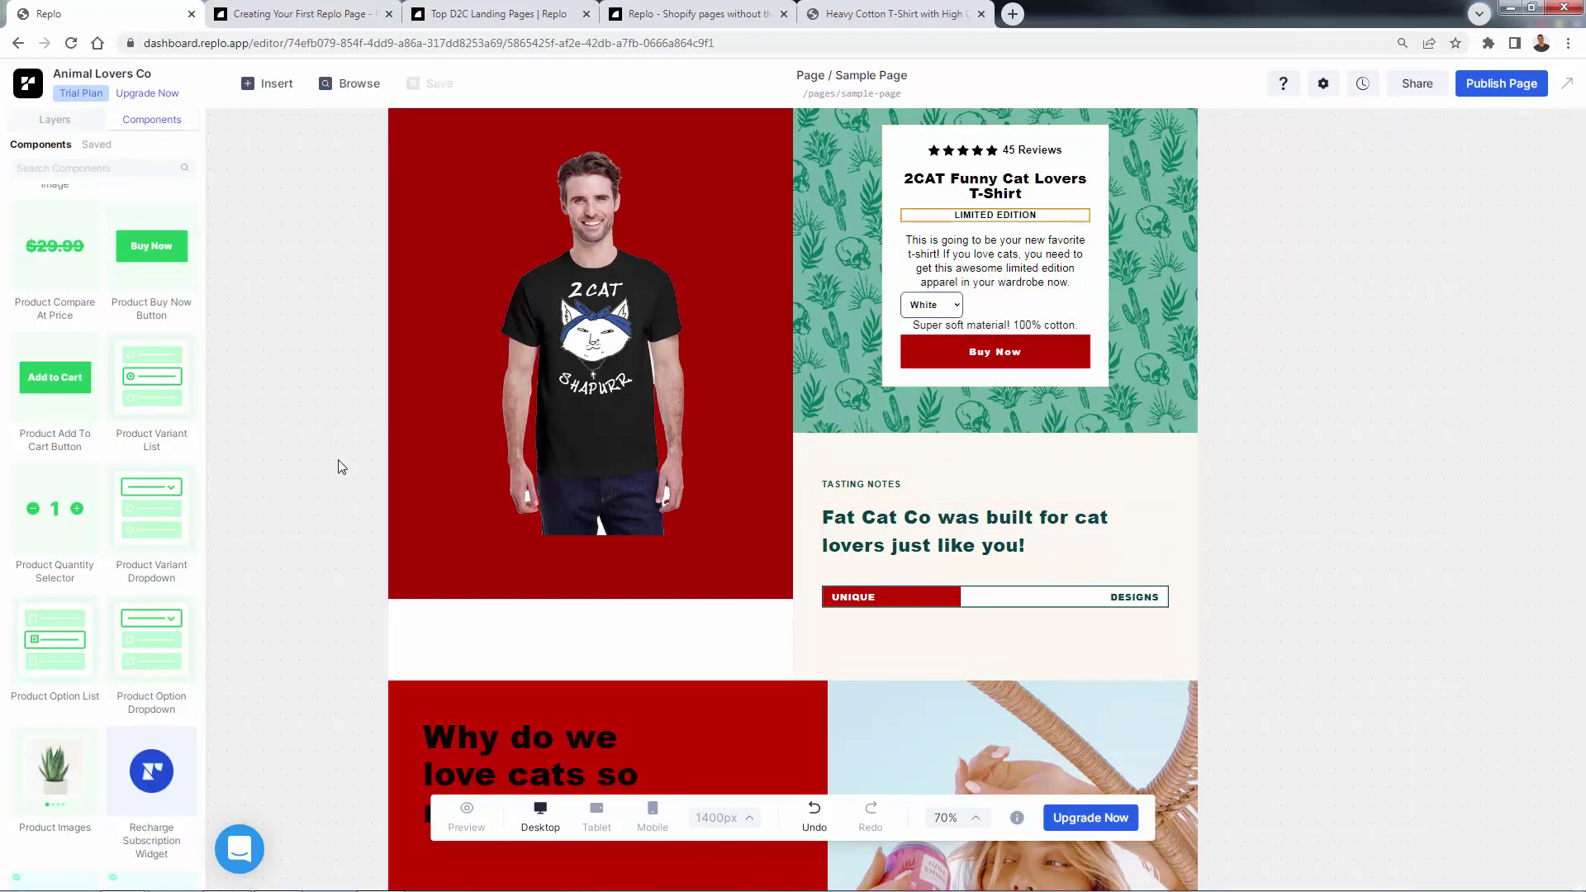
Place a Youtube Embed component below the T-shirt photo
{"action": "scroll", "coordinate": [151, 731], "scroll_direction": "down", "scroll_amount": 9}
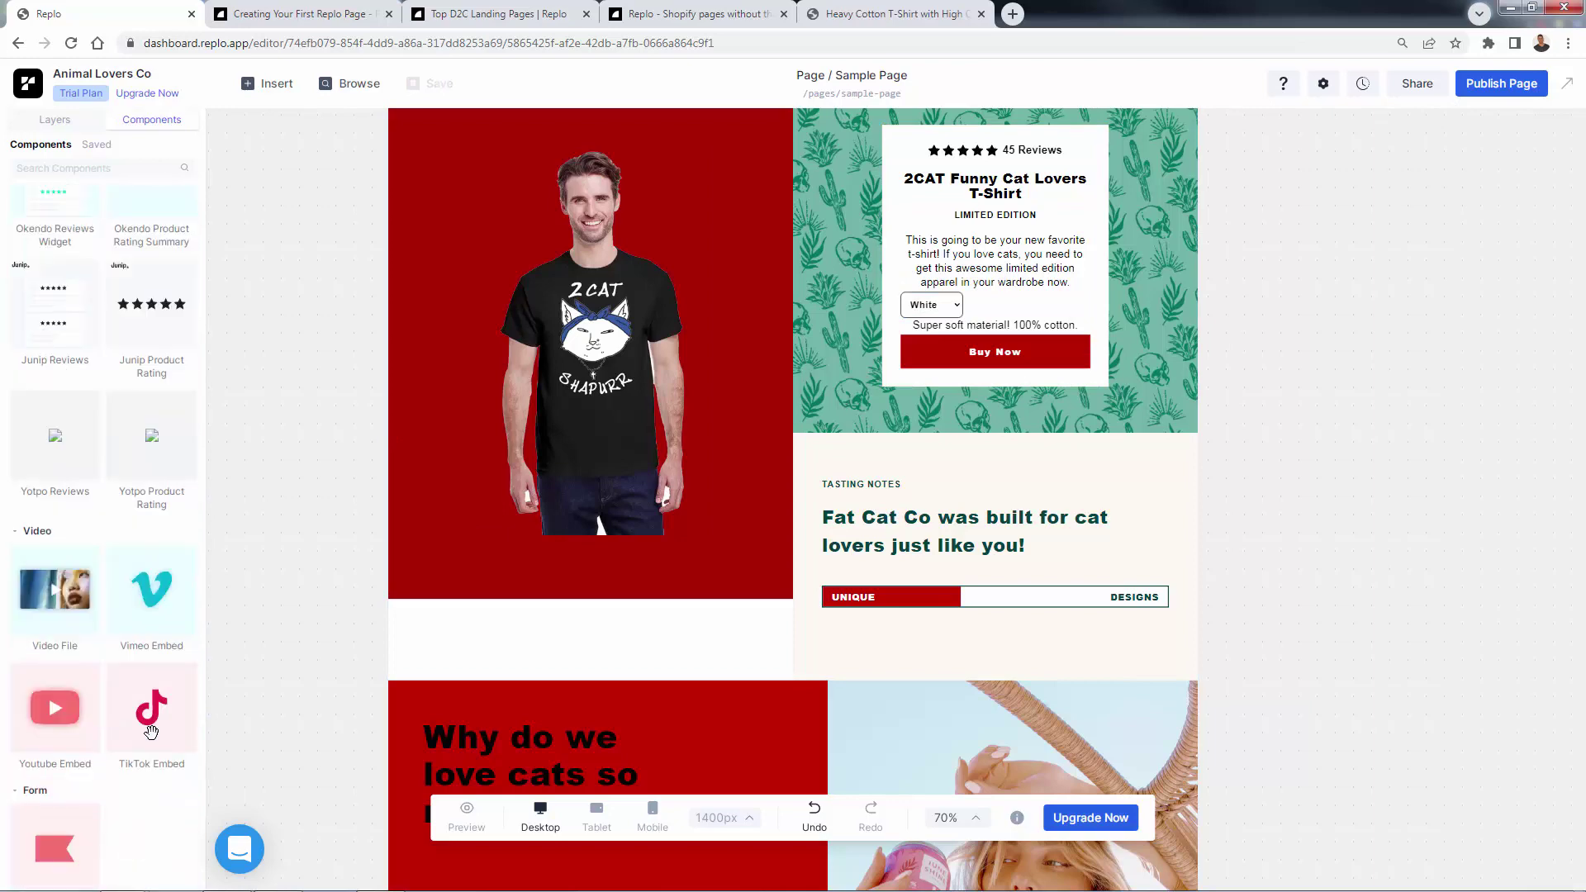
{"action": "scroll", "coordinate": [152, 731], "scroll_direction": "down", "scroll_amount": 4}
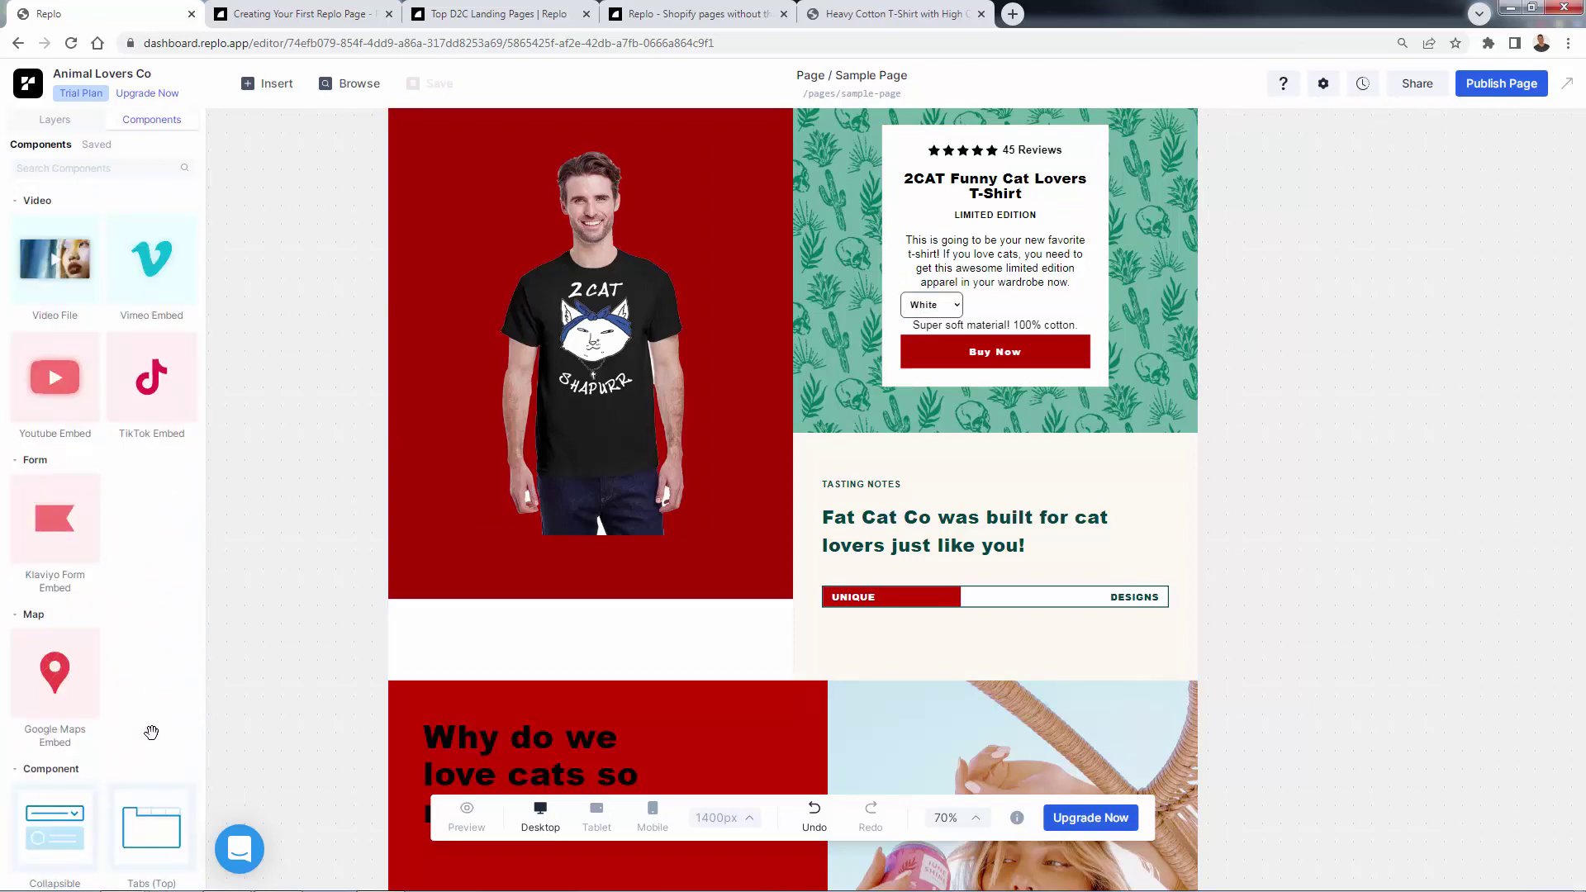
{"action": "scroll", "coordinate": [152, 732], "scroll_direction": "down", "scroll_amount": 2}
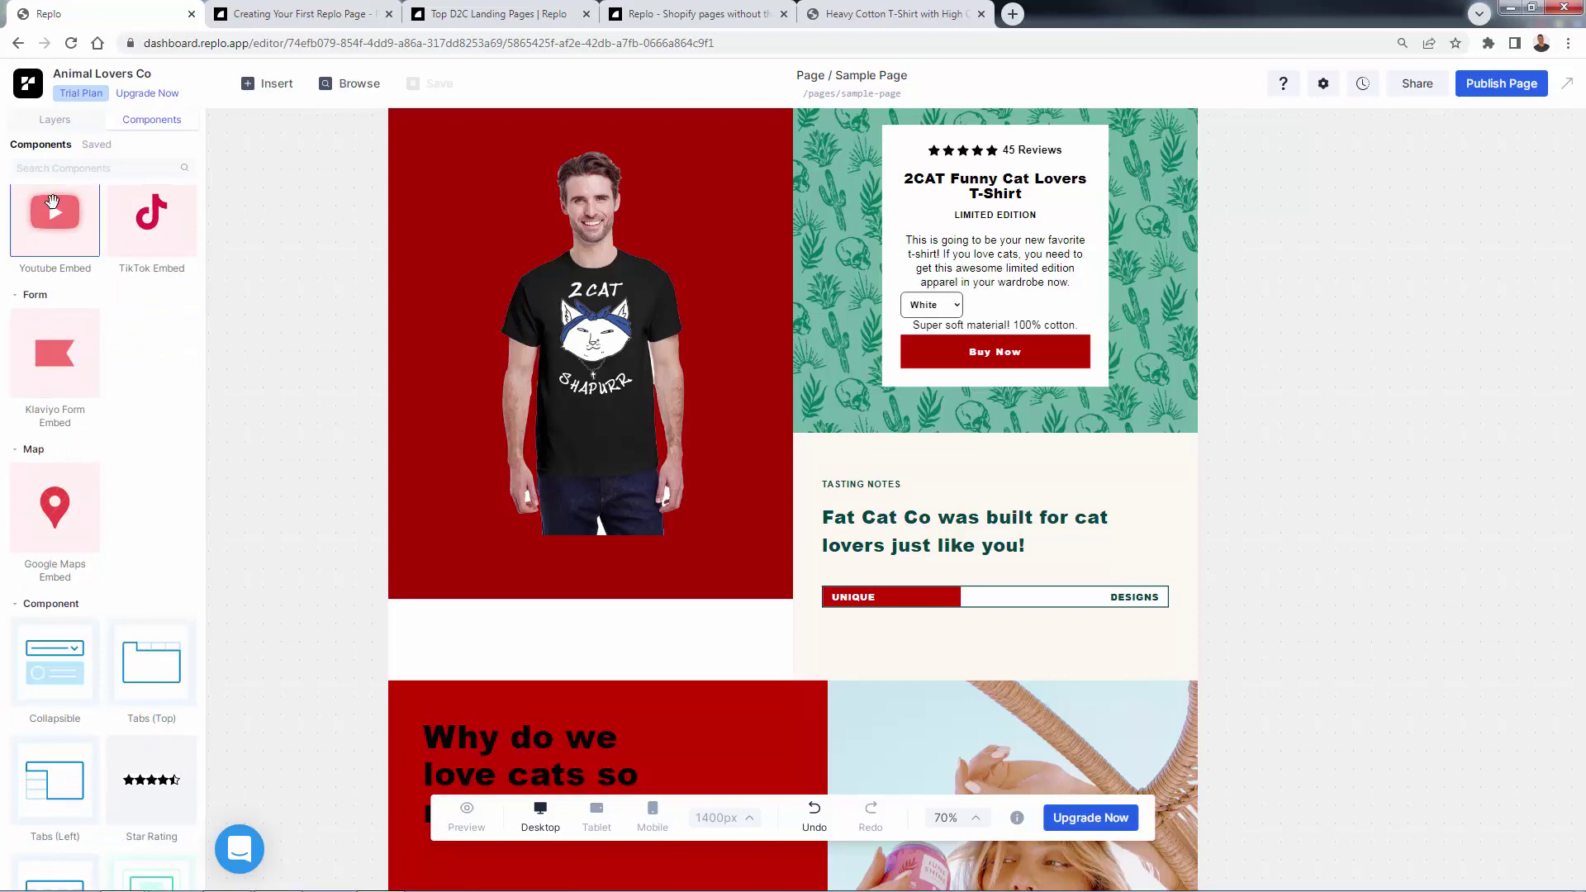
{"action": "scroll", "coordinate": [50, 363], "scroll_direction": "up", "scroll_amount": 2}
{"action": "left_click_drag", "start_coordinate": [51, 396], "coordinate": [732, 637]}
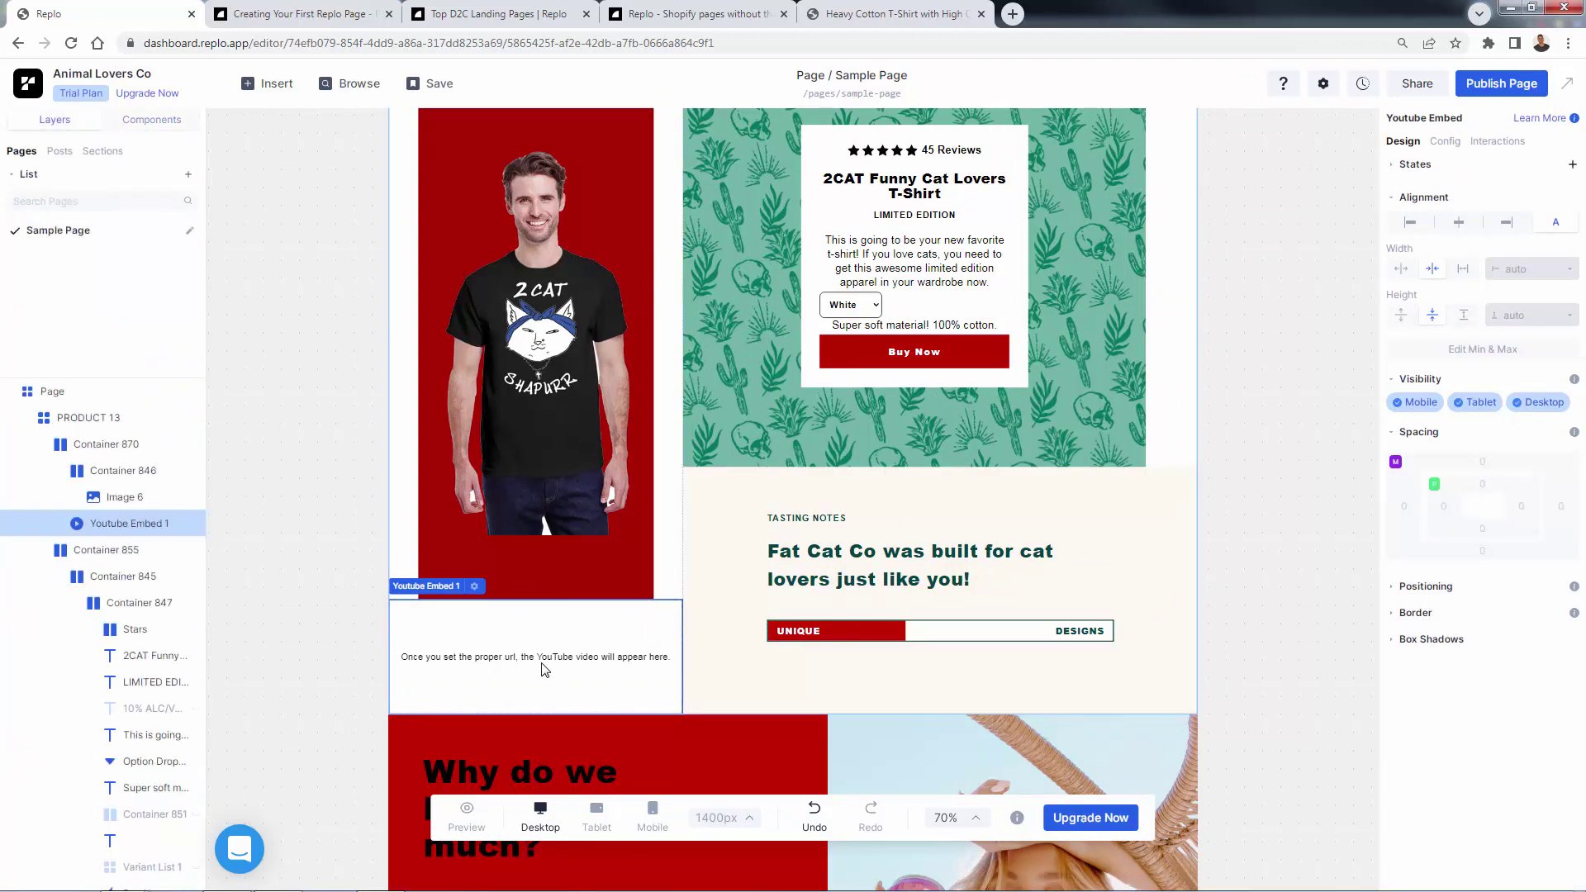
Show Youtube Embed 1's Config settings, with an empty YouTube URL and Hide Controls off
{"action": "left_click", "coordinate": [1459, 153]}
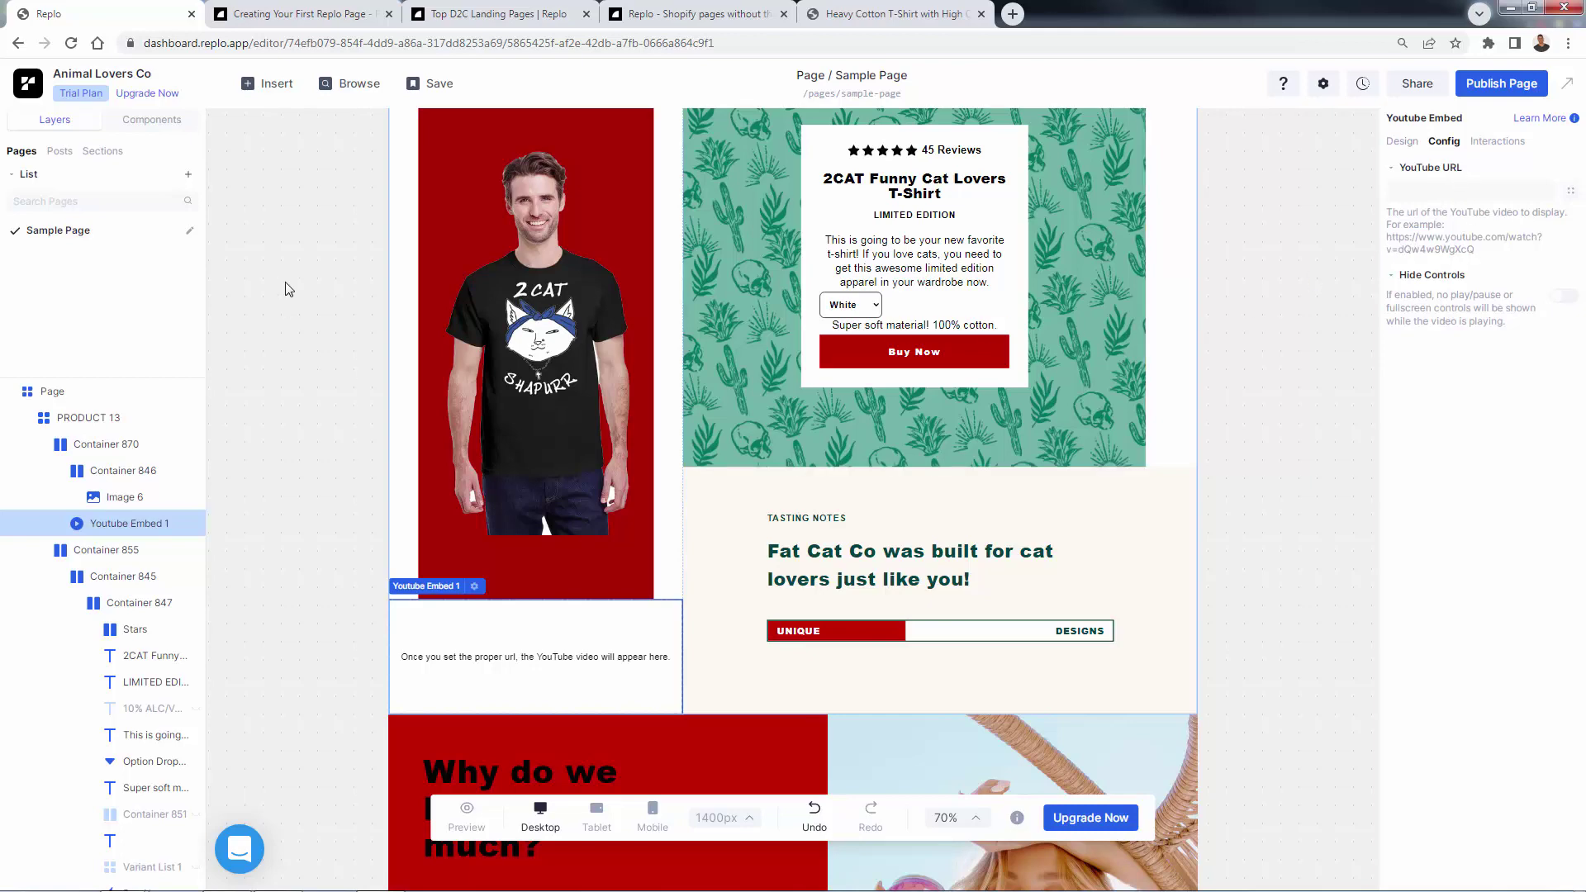
{"action": "scroll", "coordinate": [532, 474], "scroll_direction": "up", "scroll_amount": 5}
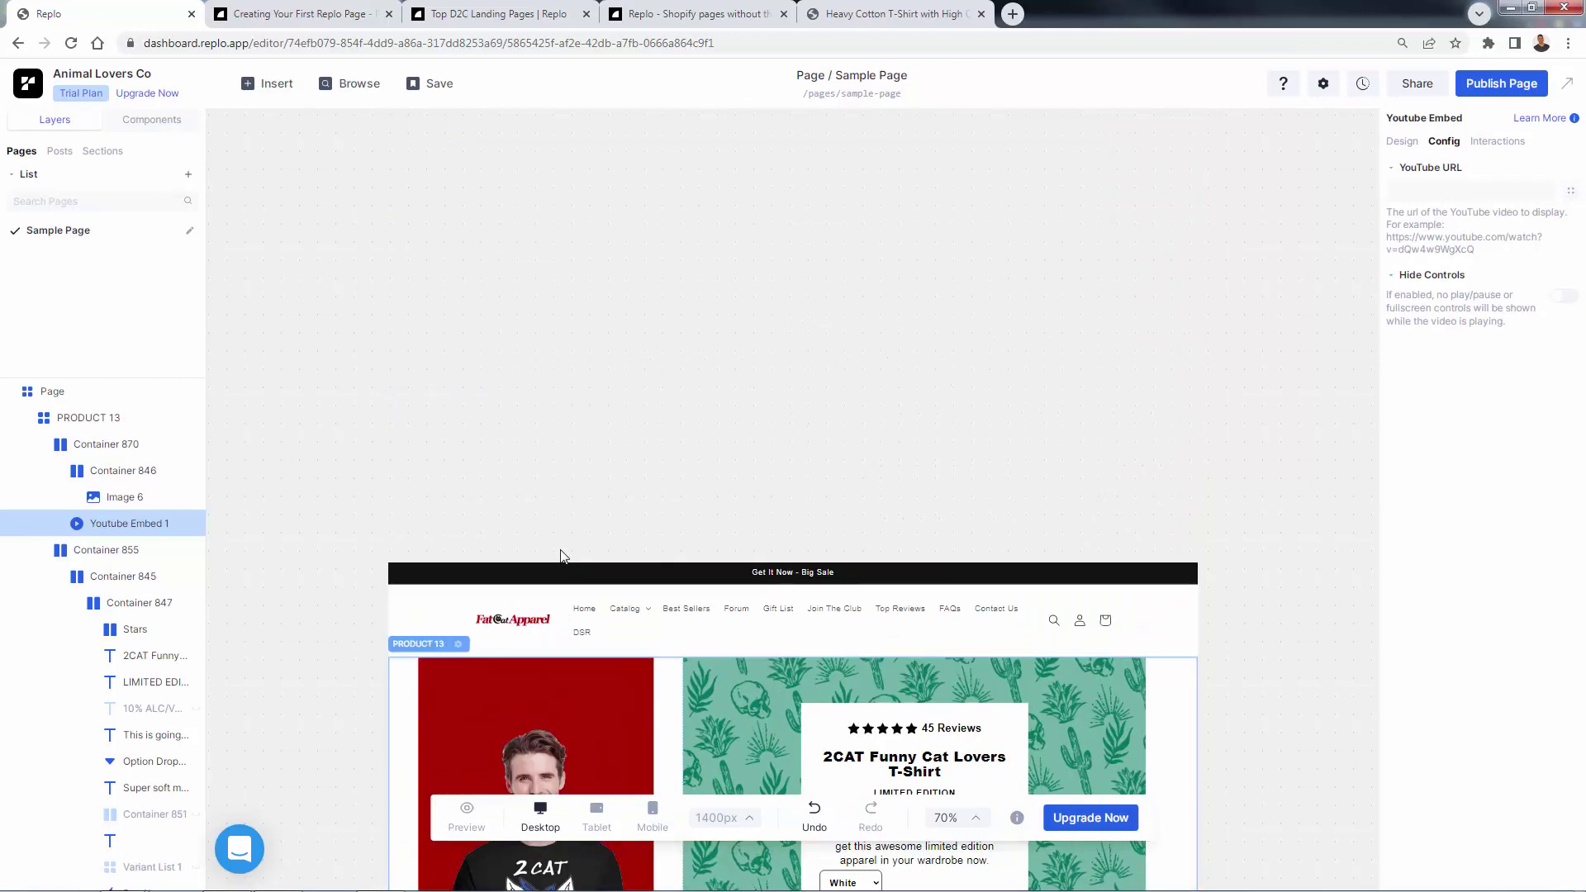
{"action": "scroll", "coordinate": [560, 557], "scroll_direction": "down", "scroll_amount": 2}
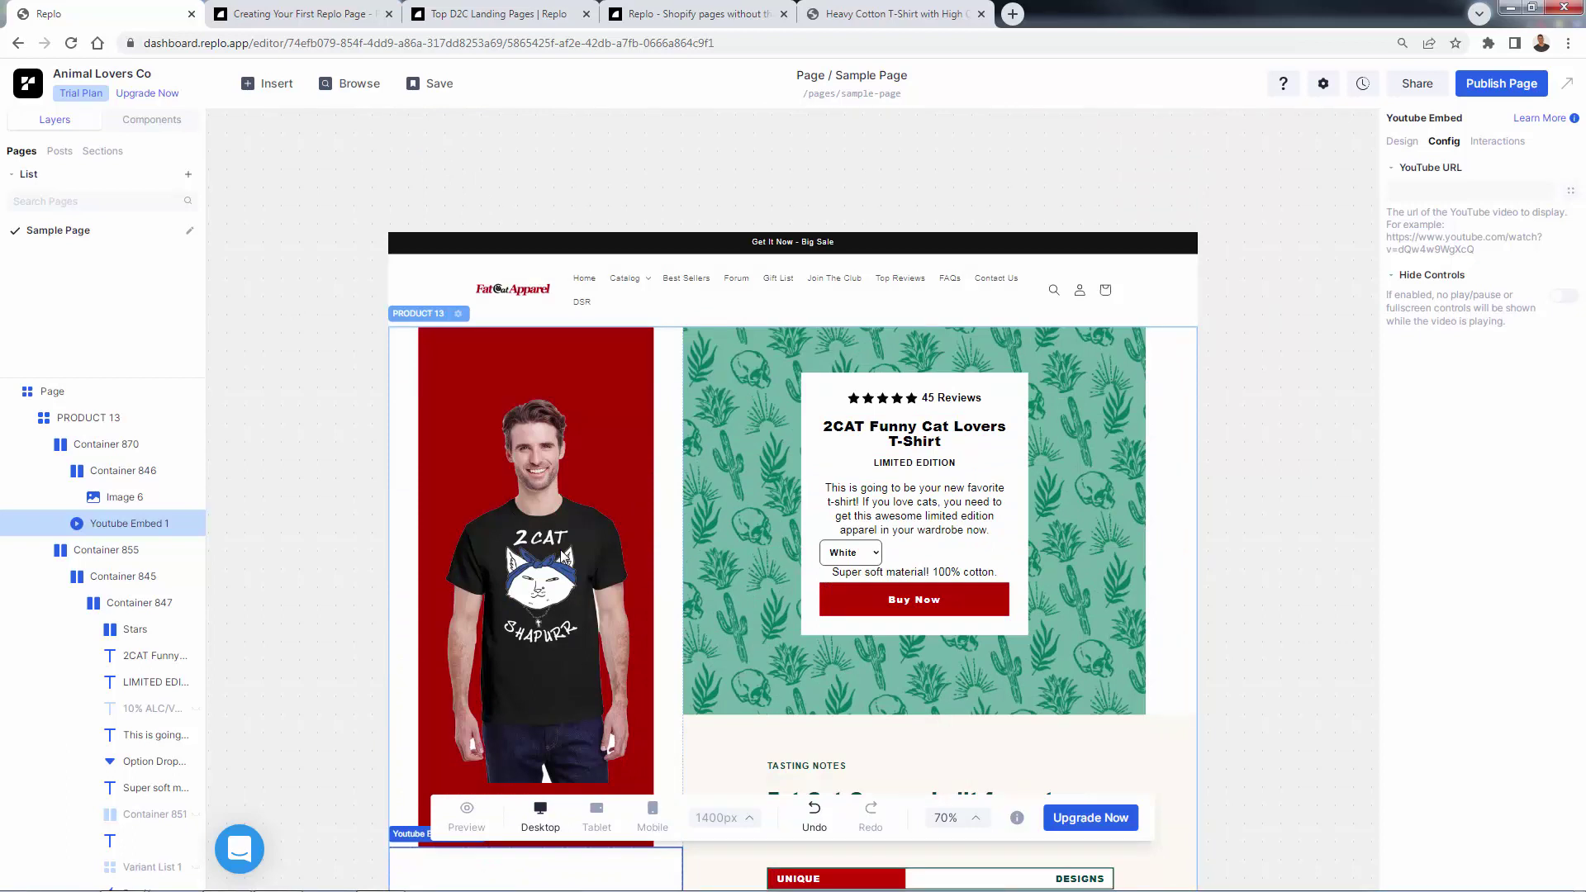
{"action": "left_click", "coordinate": [1497, 83]}
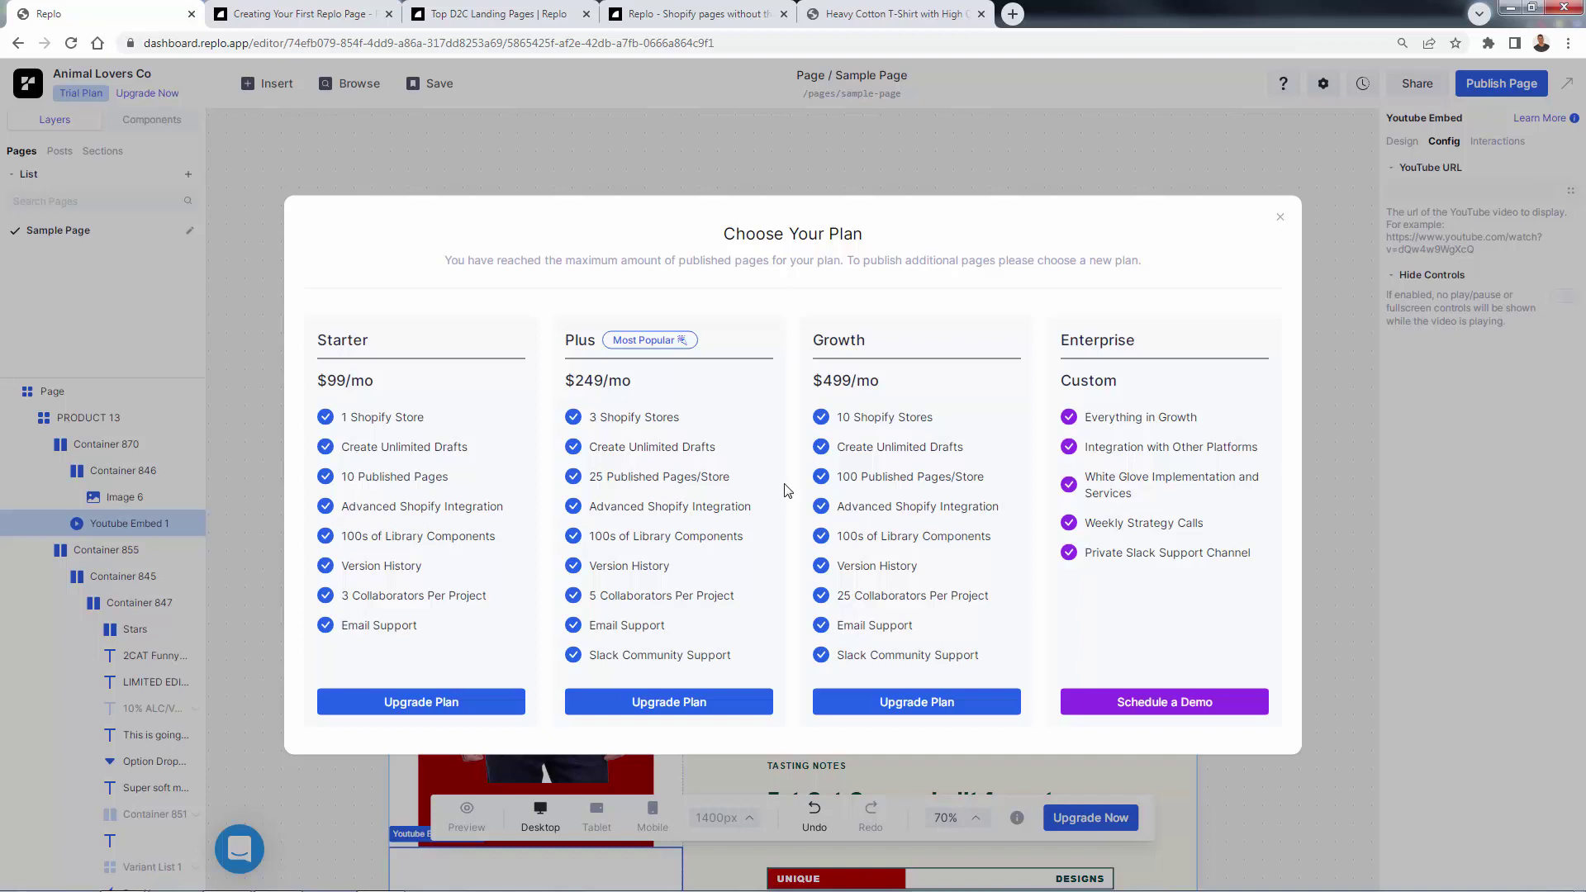
{"action": "left_click", "coordinate": [891, 136]}
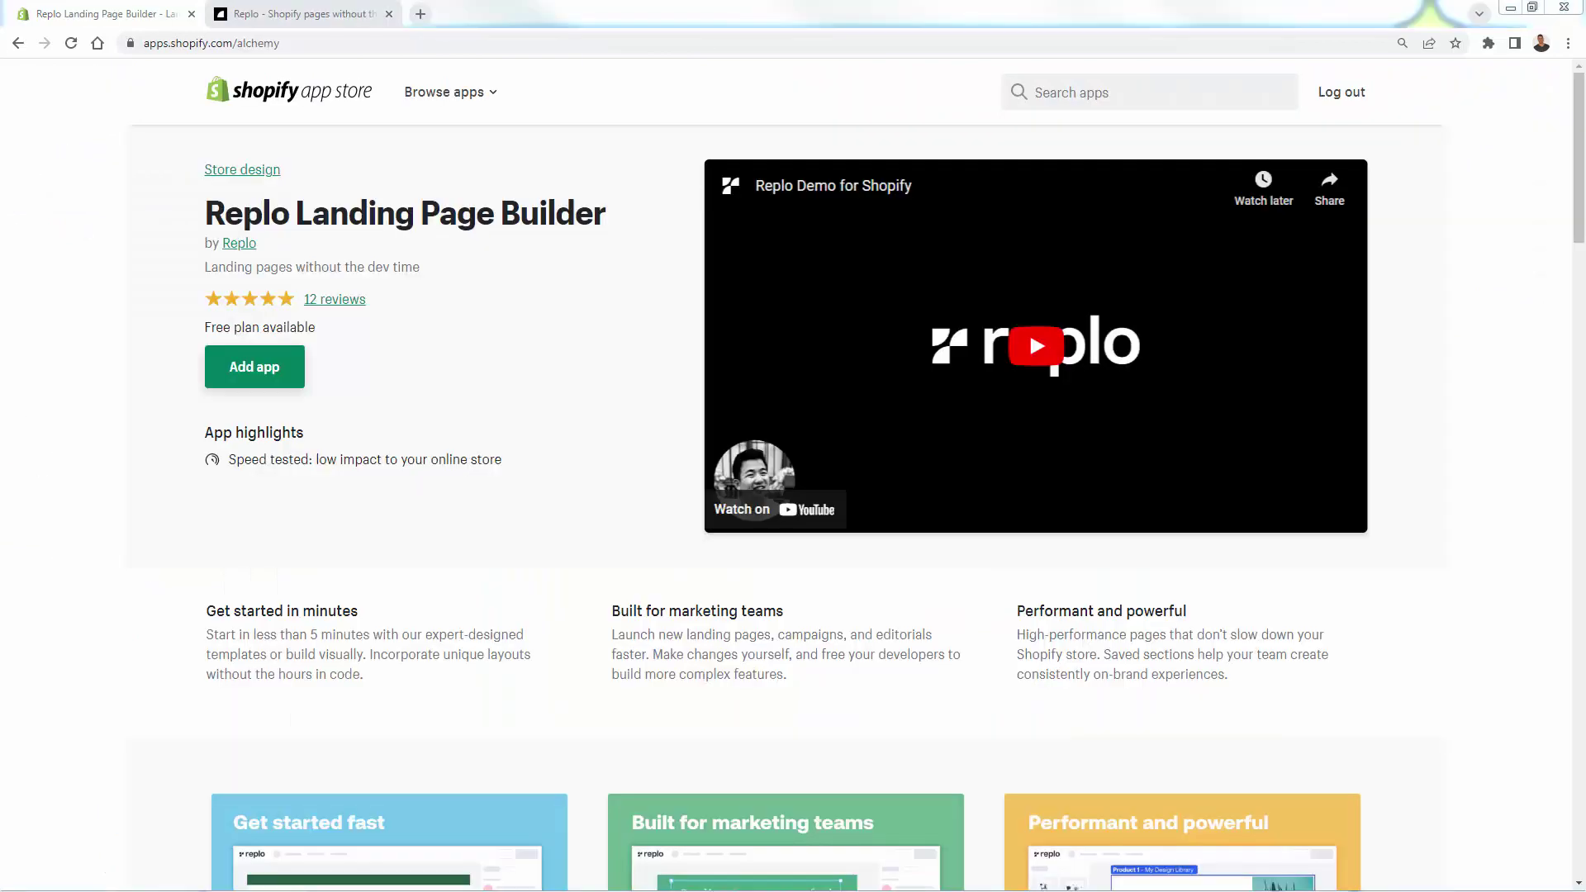
{"action": "left_click", "coordinate": [329, 10]}
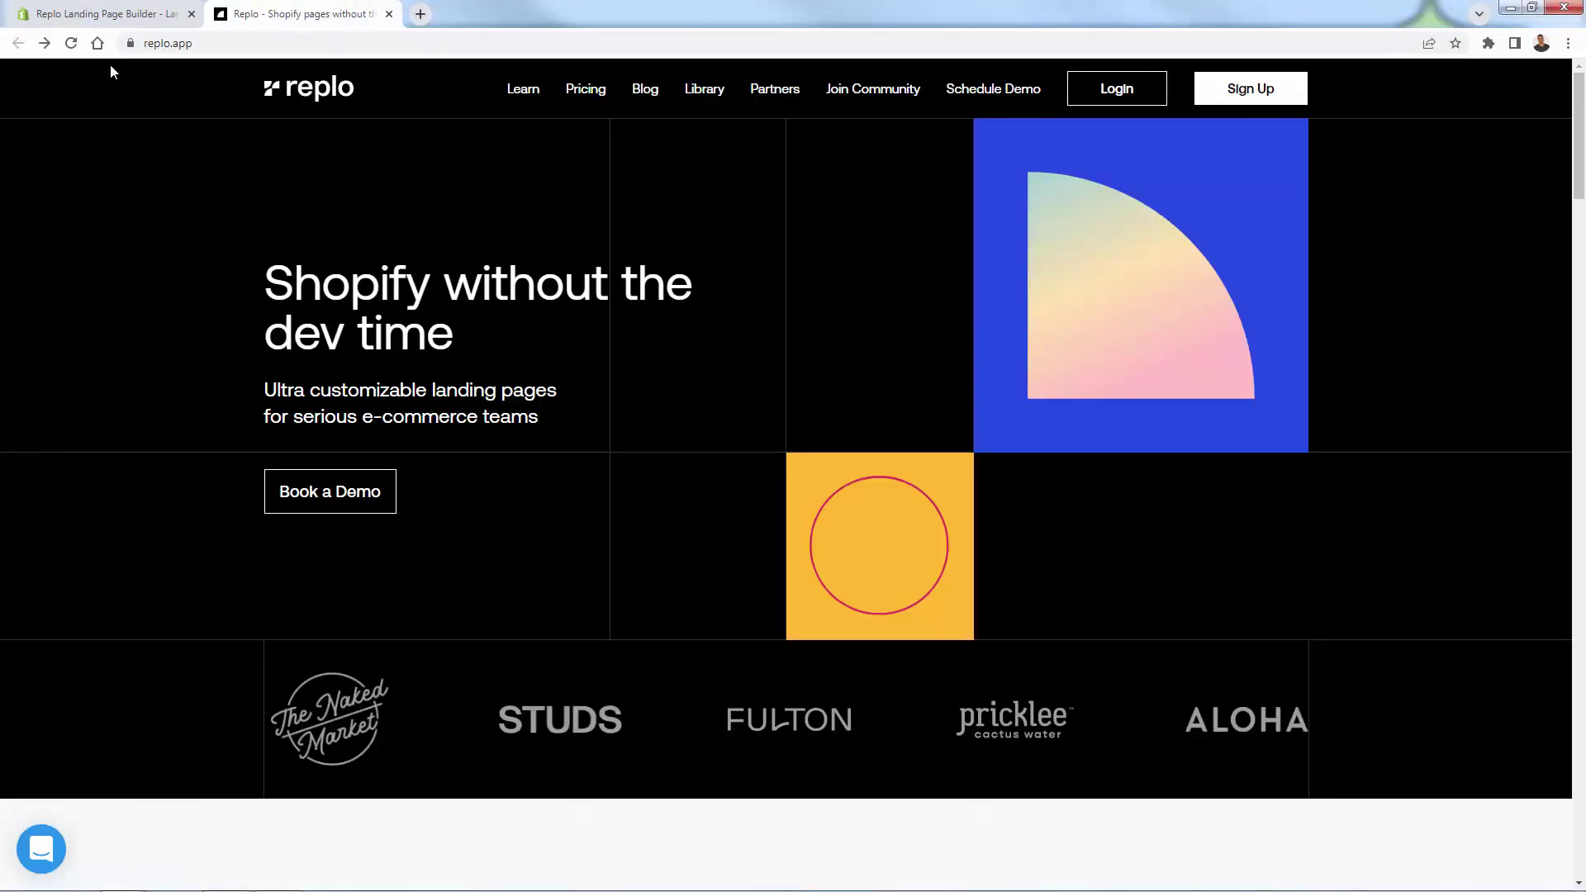
{"action": "left_click", "coordinate": [141, 15]}
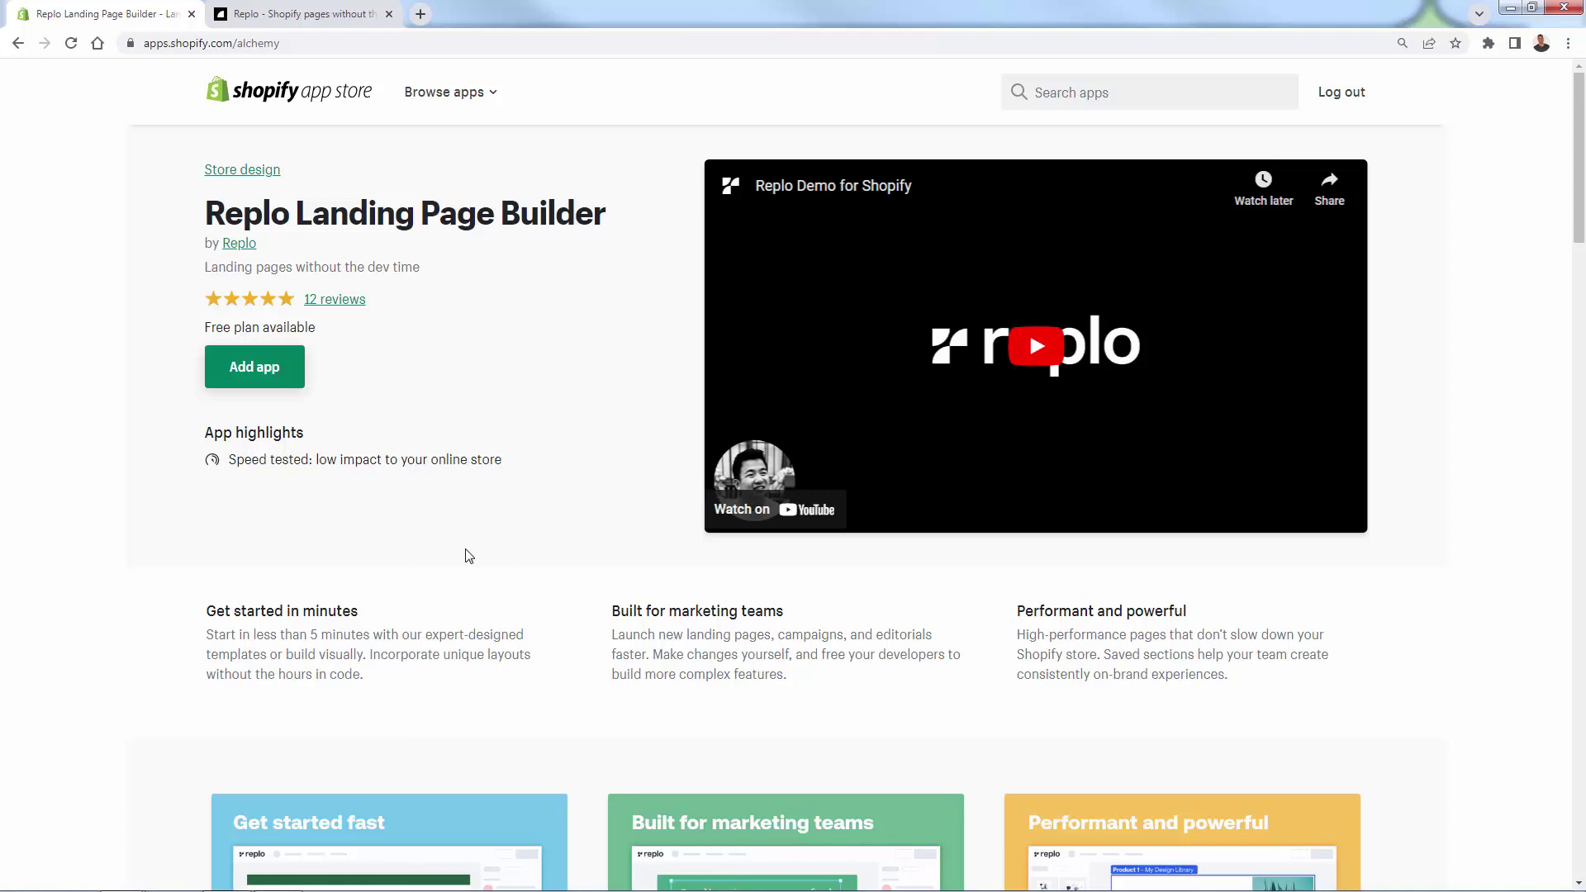
{"action": "left_click_drag", "start_coordinate": [477, 432], "coordinate": [472, 499]}
{"action": "left_click", "coordinate": [475, 511]}
{"action": "scroll", "coordinate": [475, 510], "scroll_direction": "down", "scroll_amount": 2}
{"action": "scroll", "coordinate": [475, 508], "scroll_direction": "up", "scroll_amount": 2}
{"action": "scroll", "coordinate": [475, 508], "scroll_direction": "down", "scroll_amount": 13}
{"action": "scroll", "coordinate": [489, 570], "scroll_direction": "up", "scroll_amount": 13}
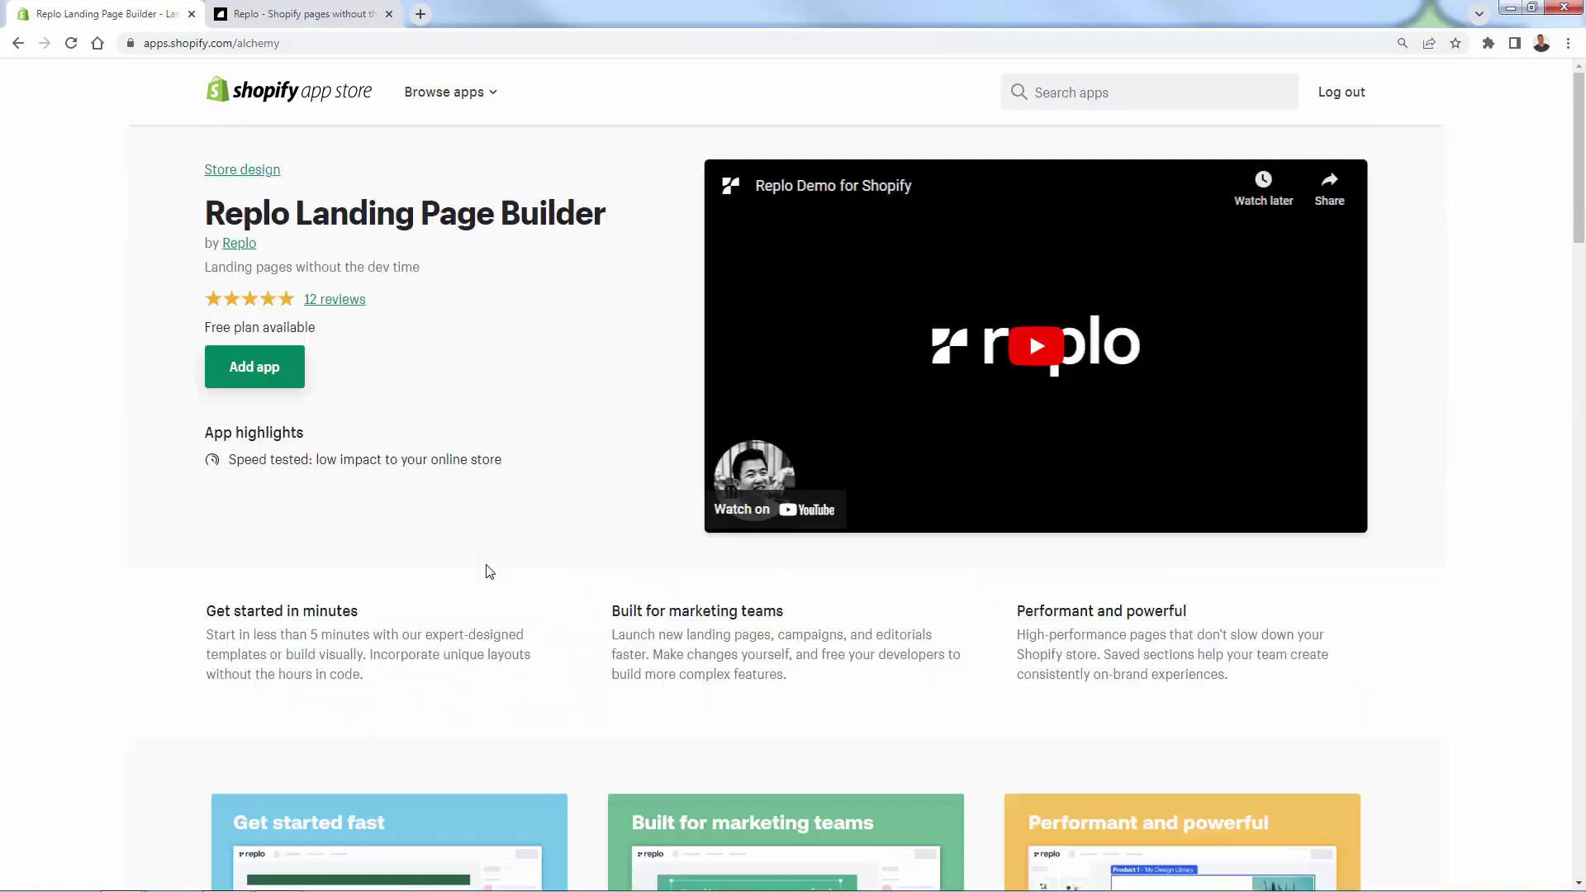